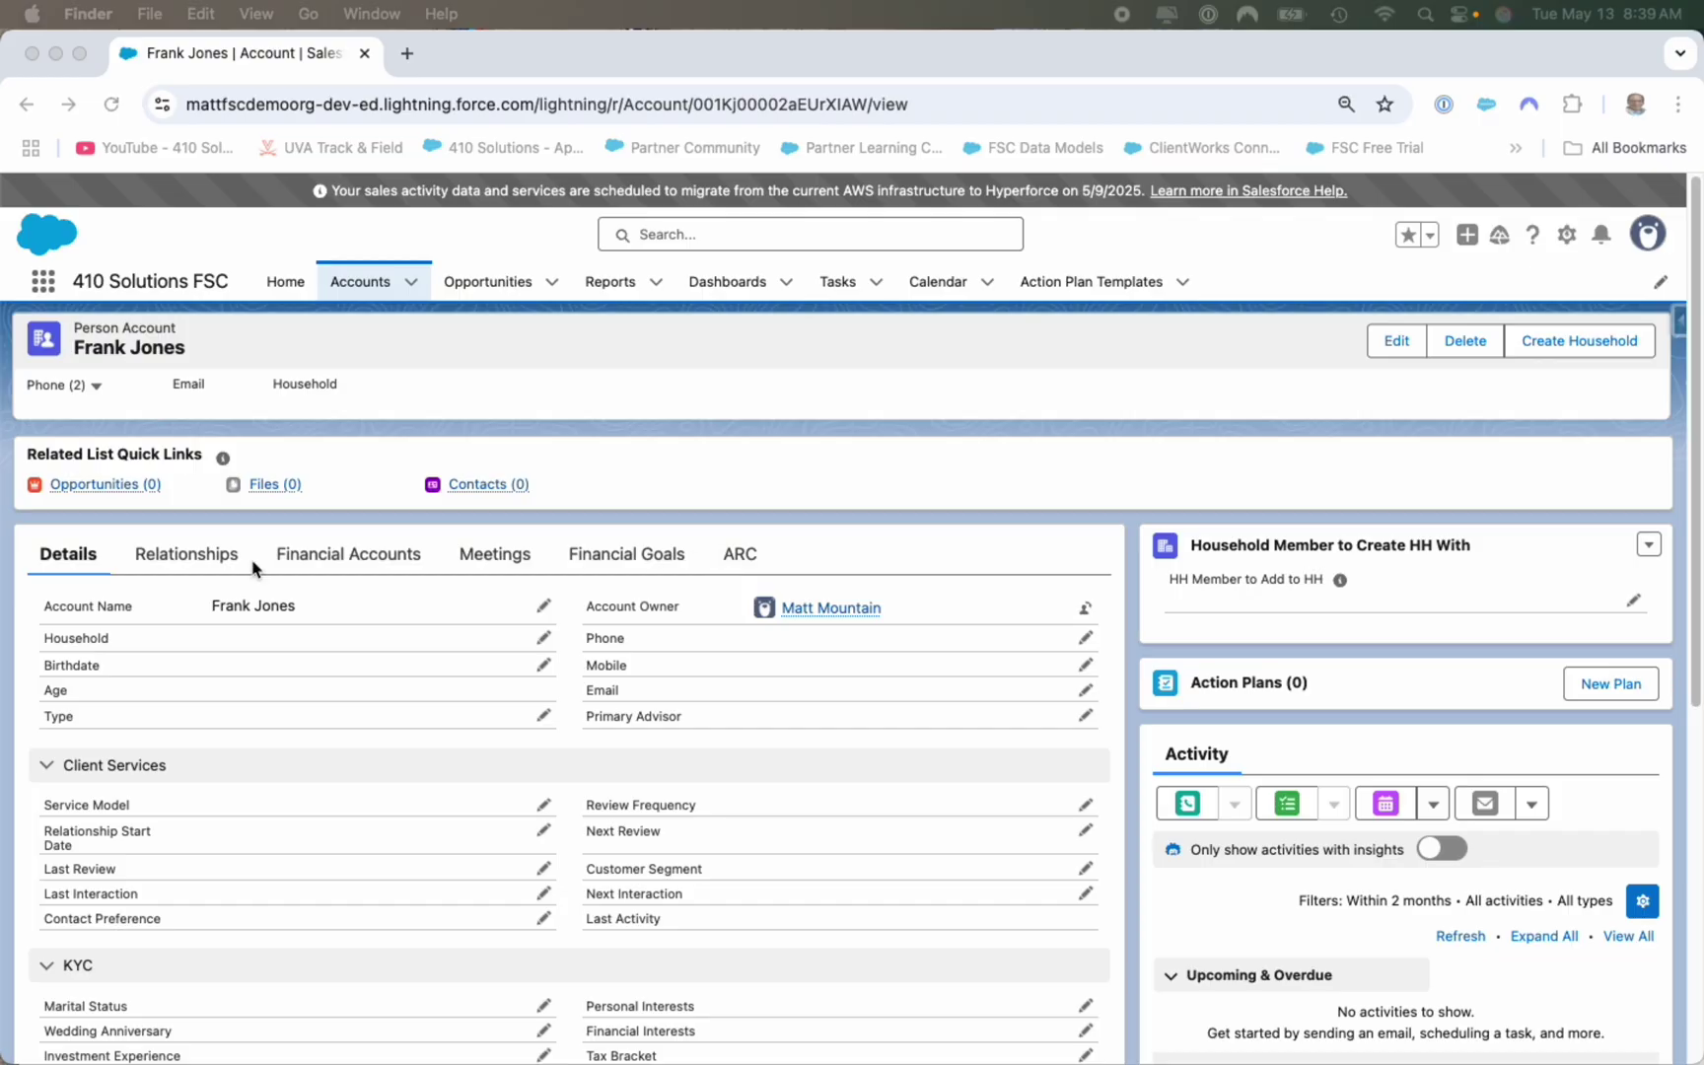
pyautogui.scroll(-3, 1264, 757)
pyautogui.click(114, 638)
pyautogui.moveTo(108, 638); pyautogui.dragTo(68, 638)
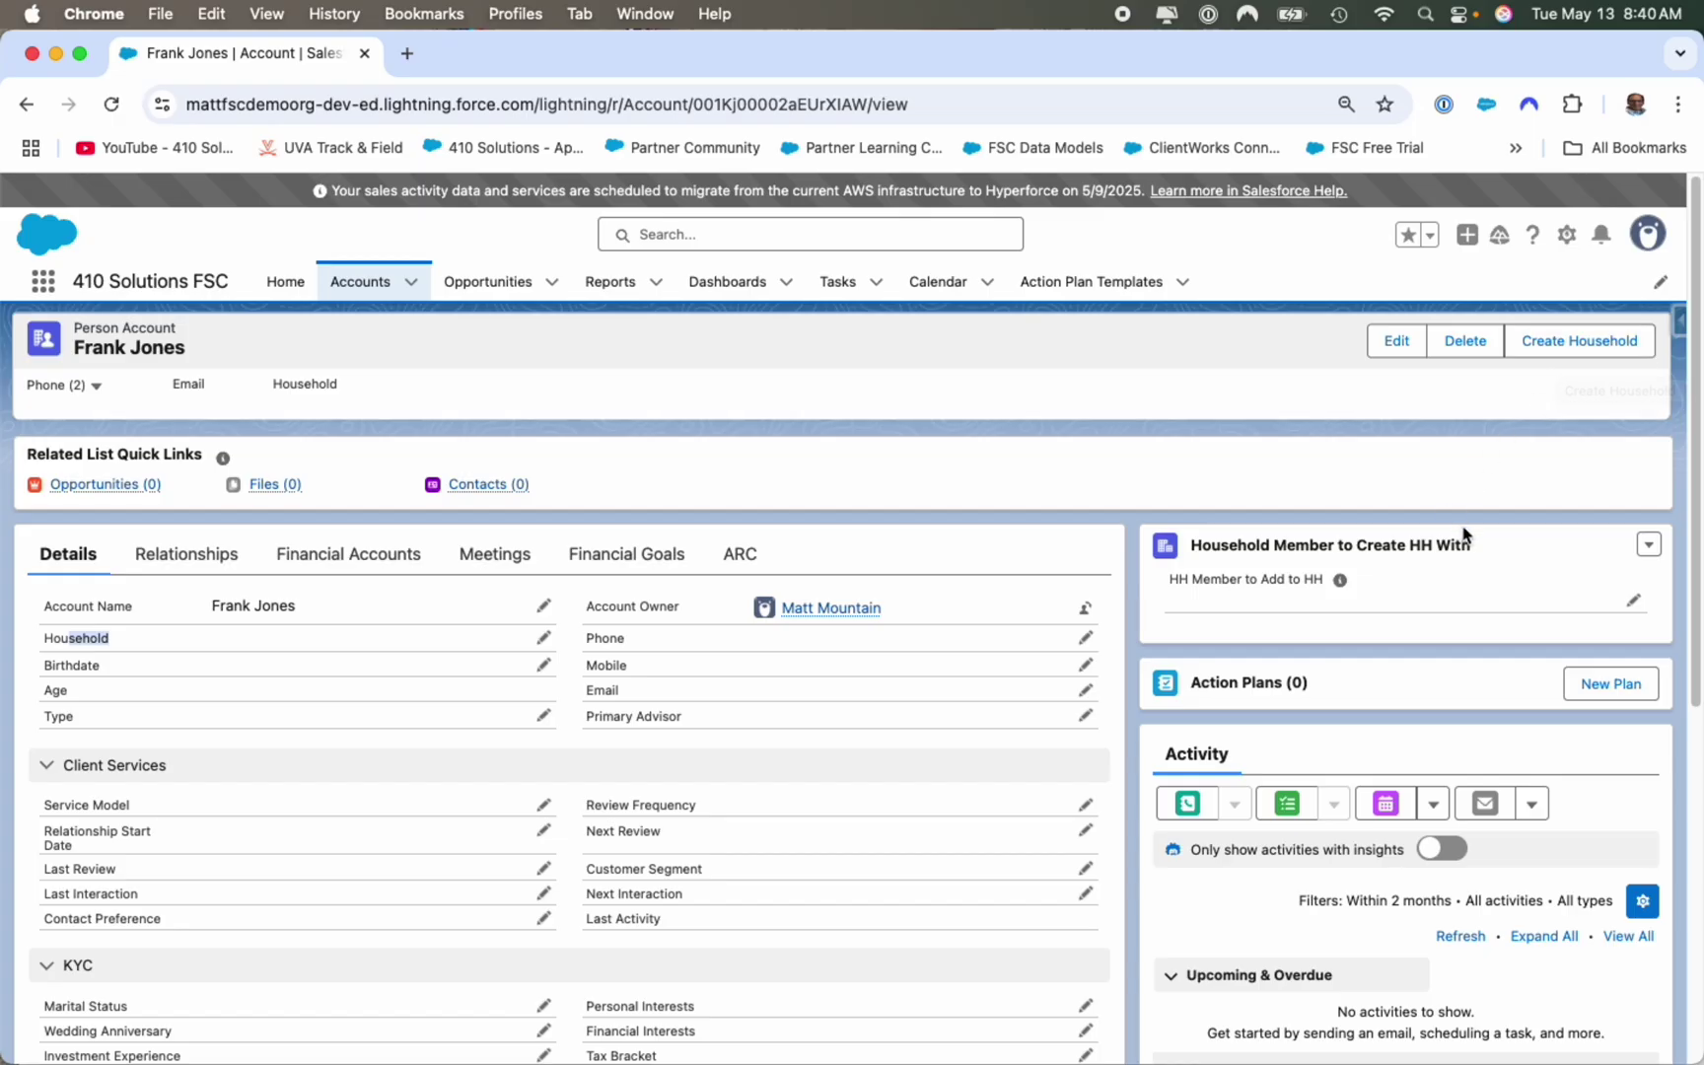
pyautogui.moveTo(1471, 548); pyautogui.dragTo(1195, 541)
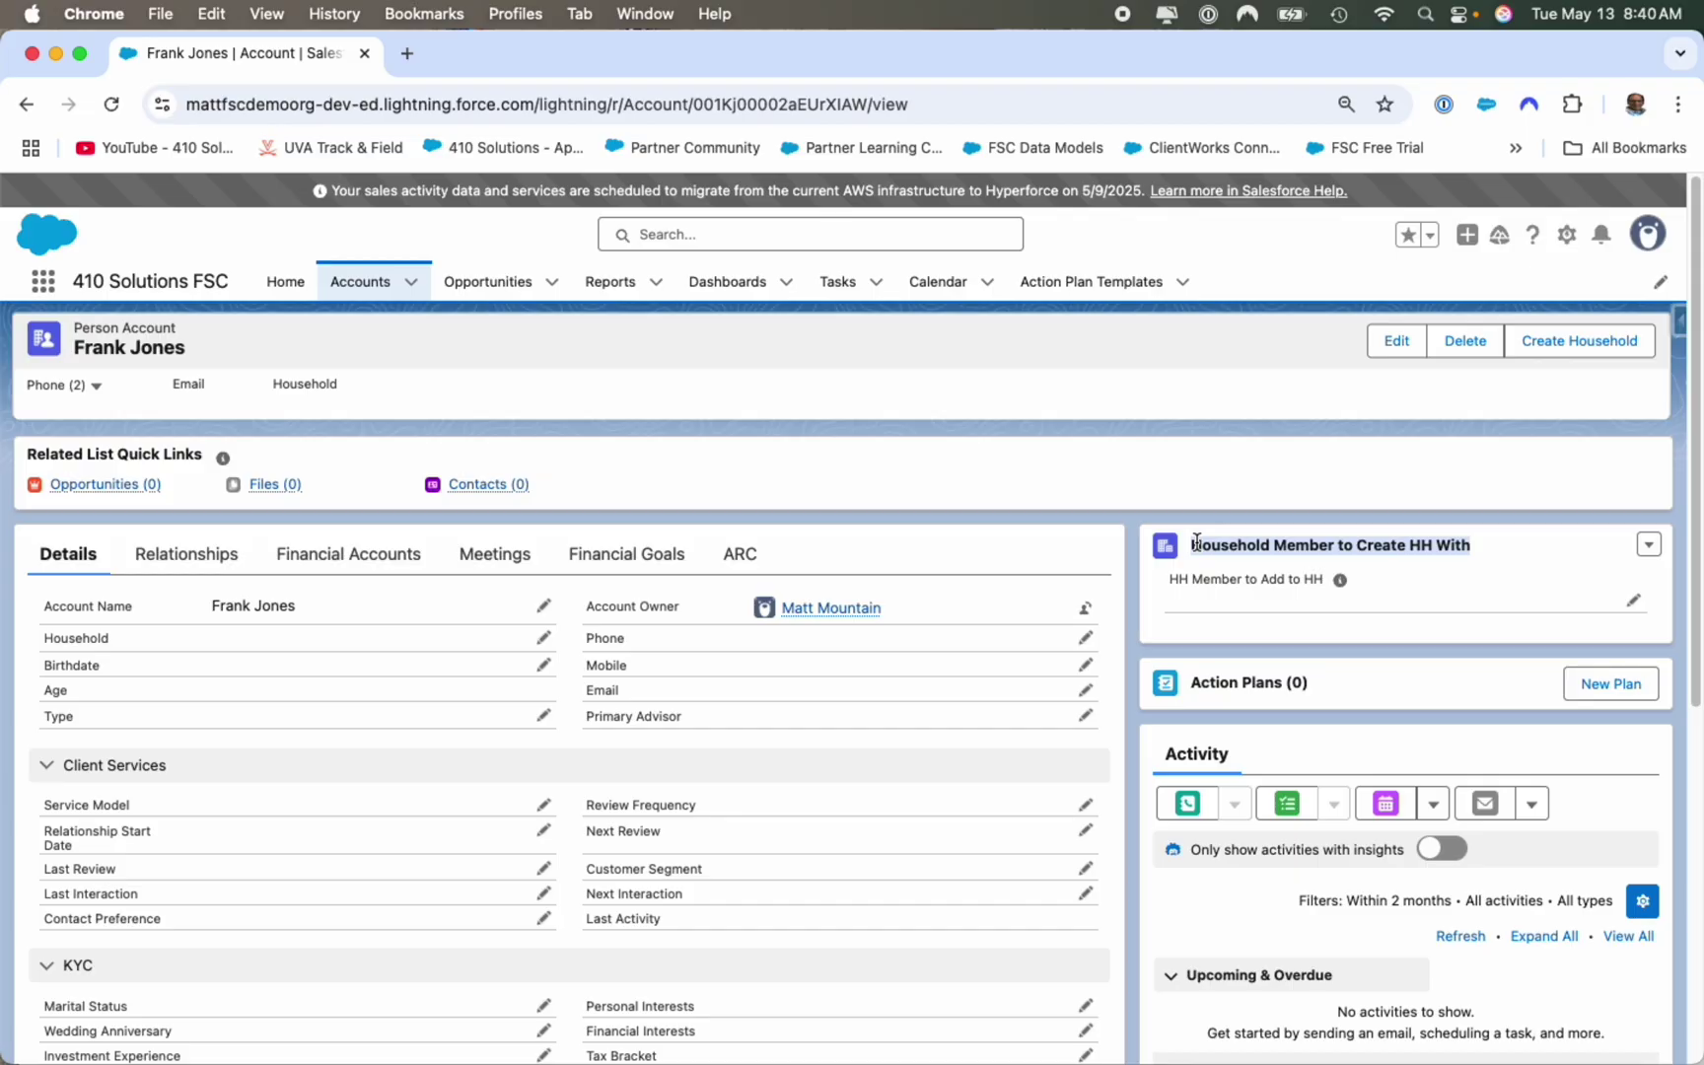
# Step: Set the person account's HH Member to Add to HH to the spouse's account and save it
pyautogui.doubleClick(1213, 599)
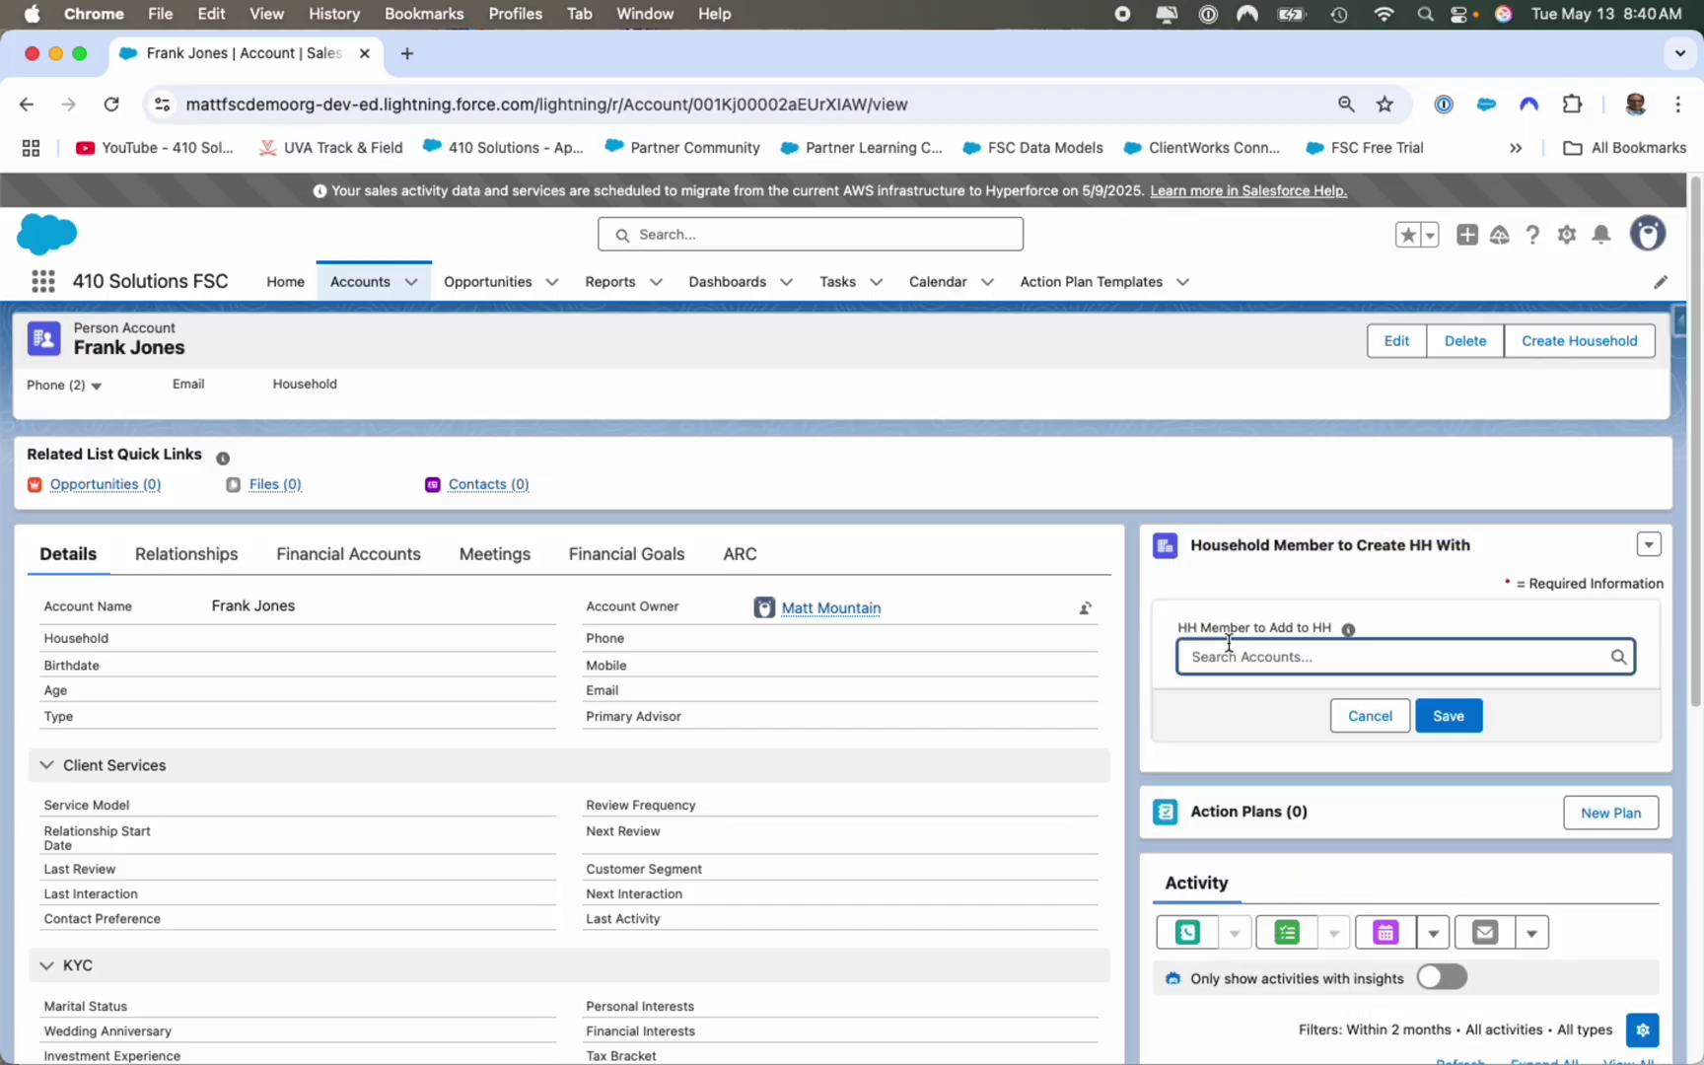
pyautogui.click(1228, 655)
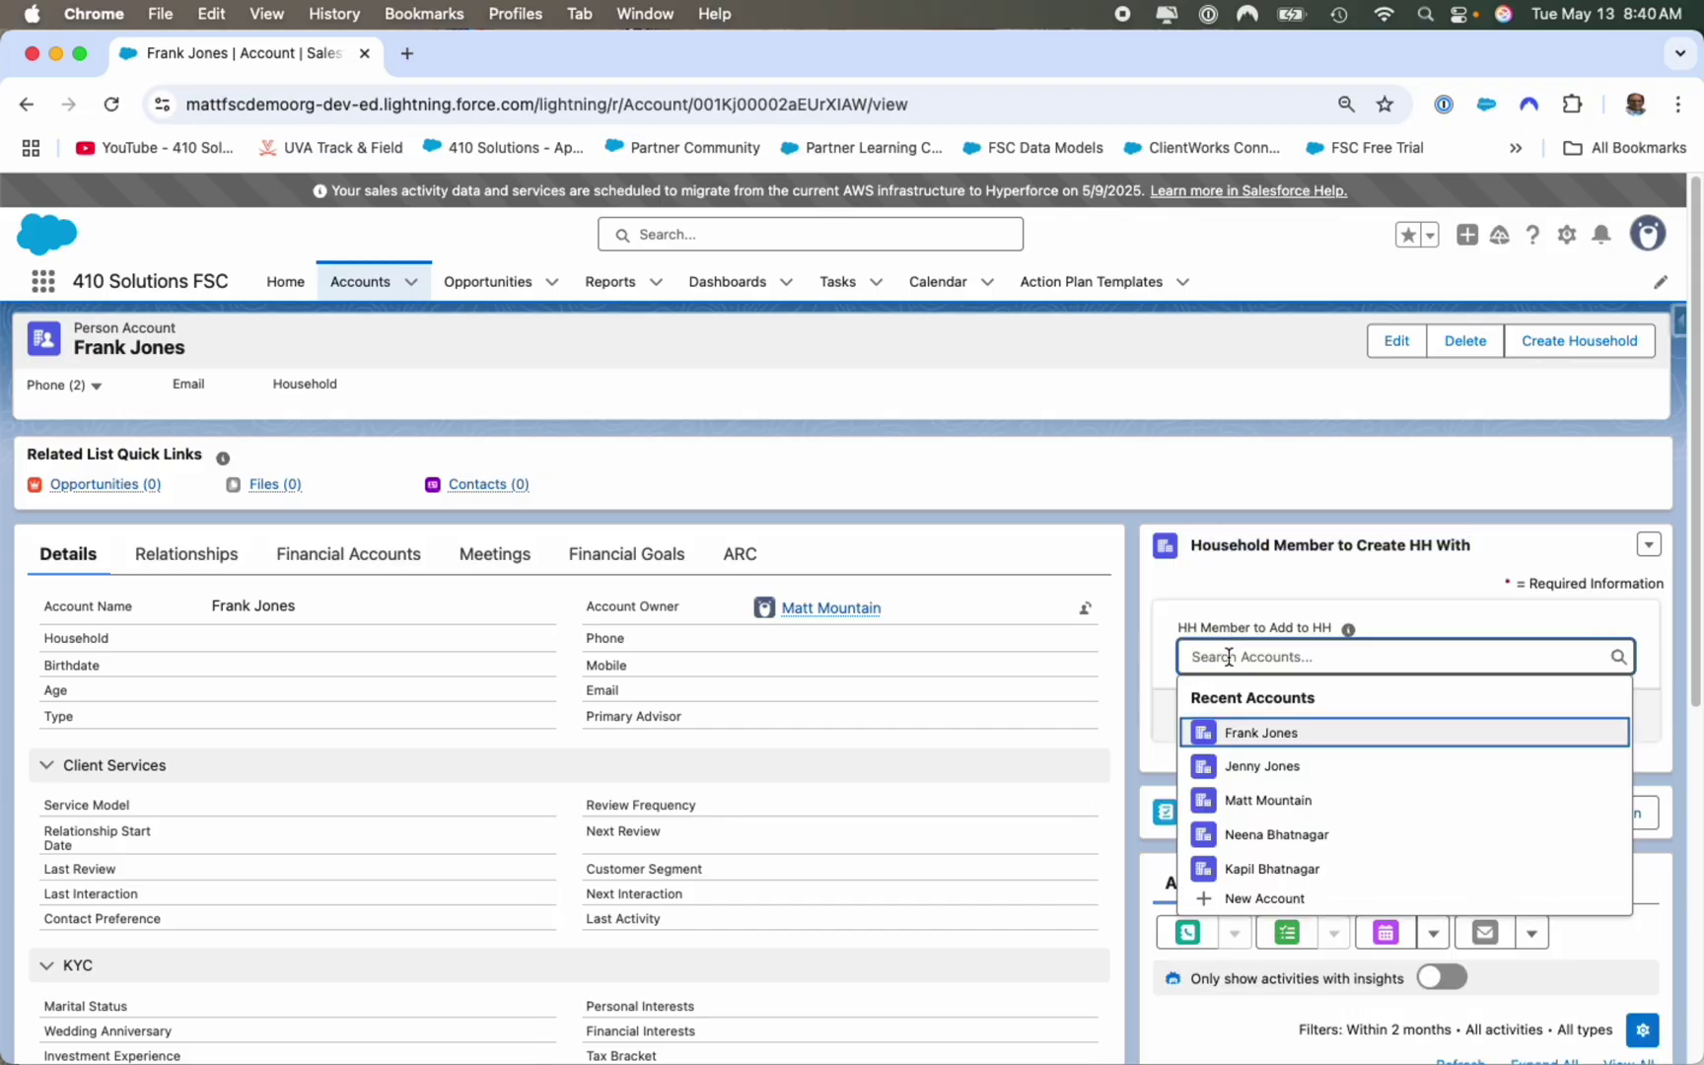
pyautogui.click(1244, 767)
pyautogui.click(1447, 715)
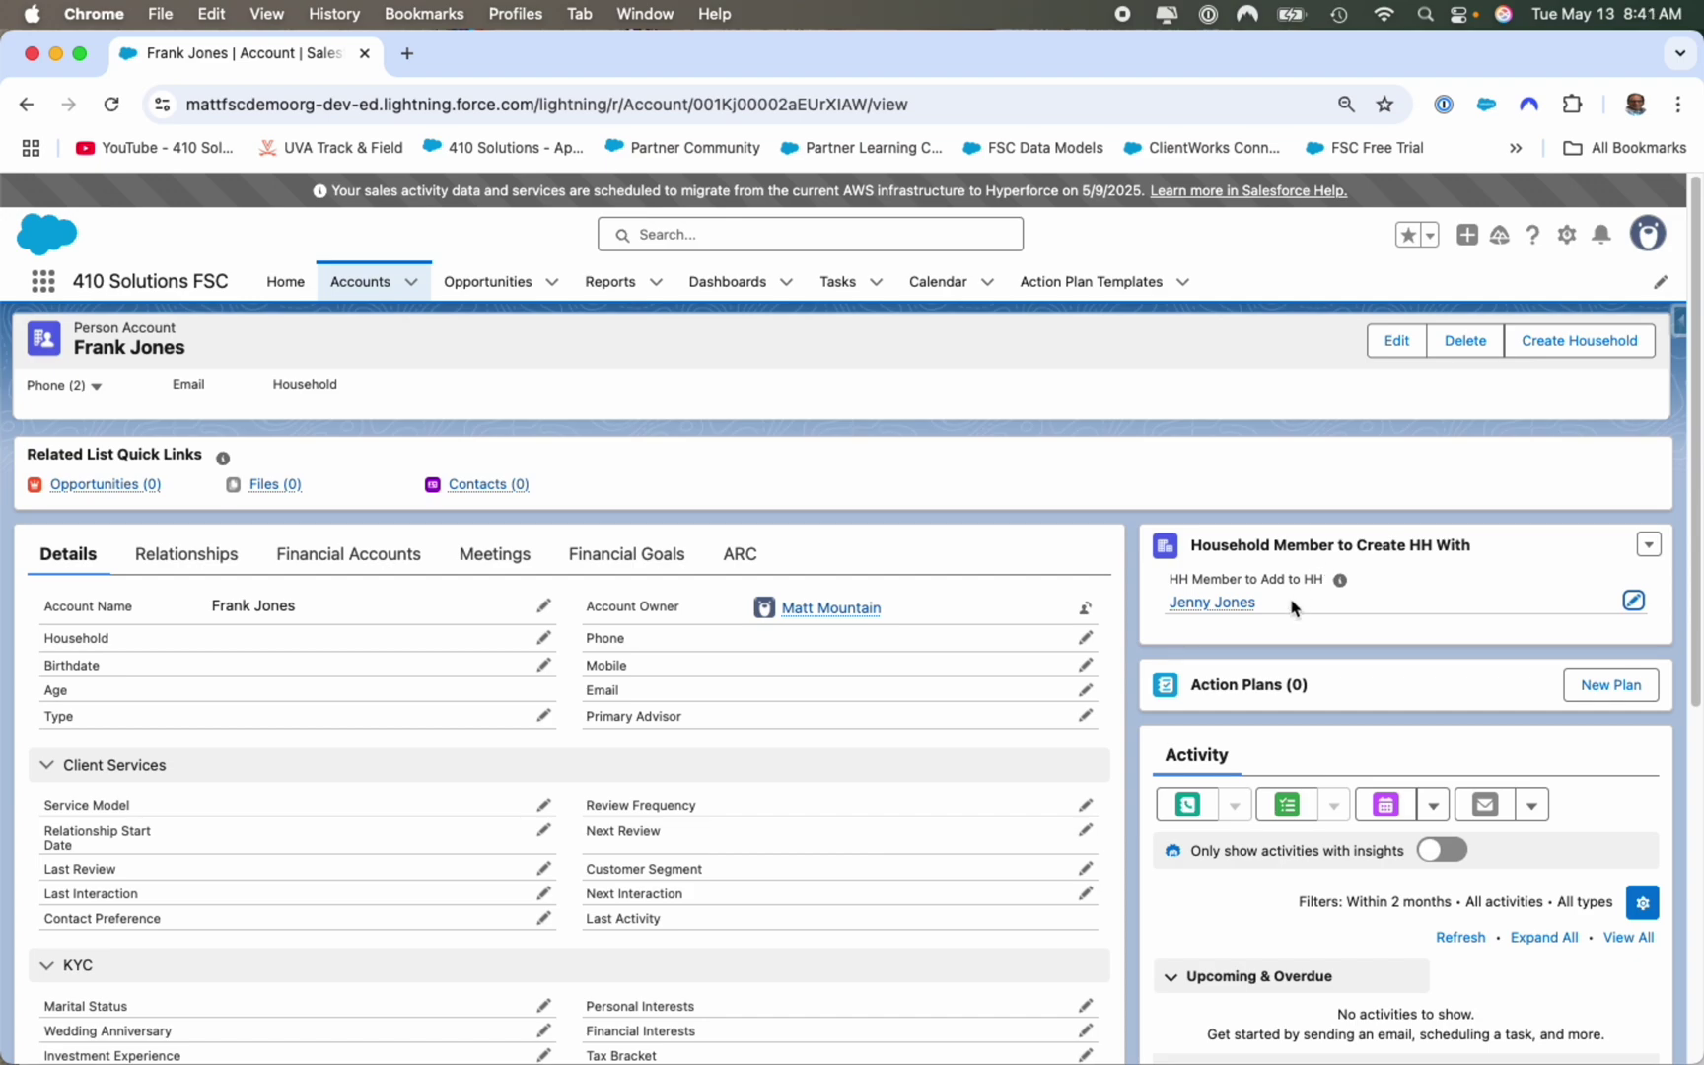
# Step: Create the household from the person account and open the linked household record
pyautogui.click(1542, 345)
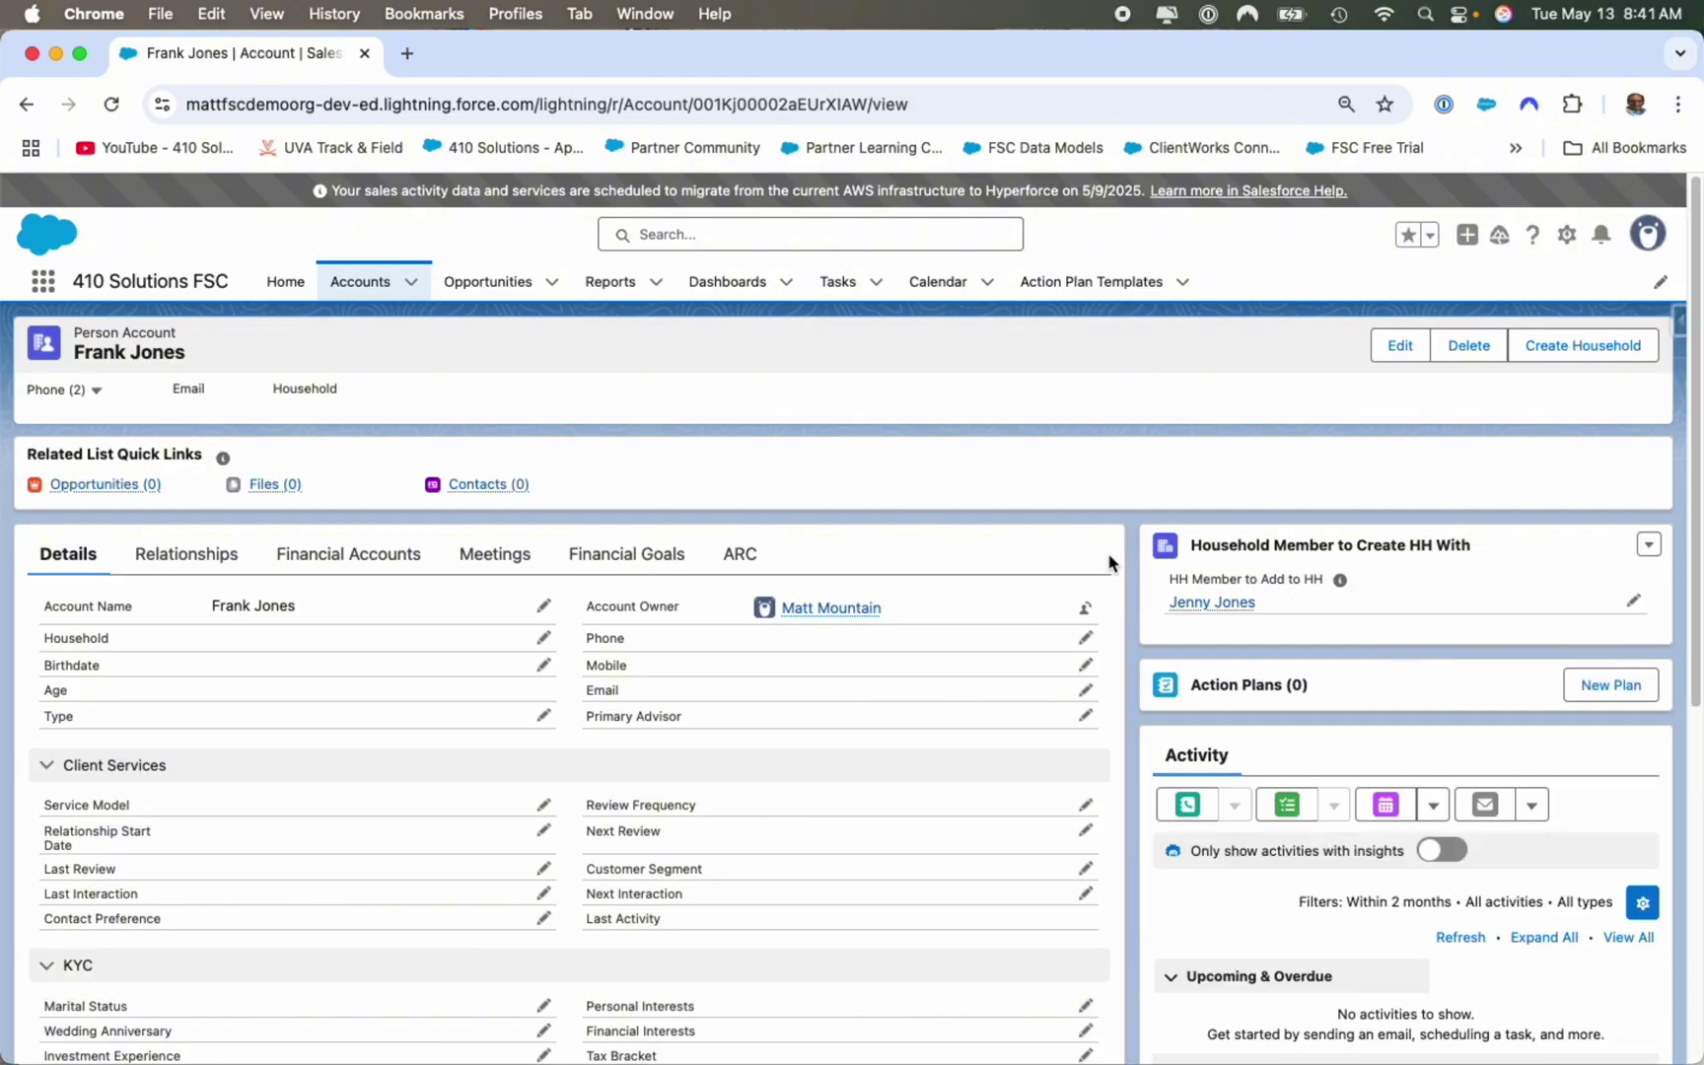
pyautogui.click(111, 107)
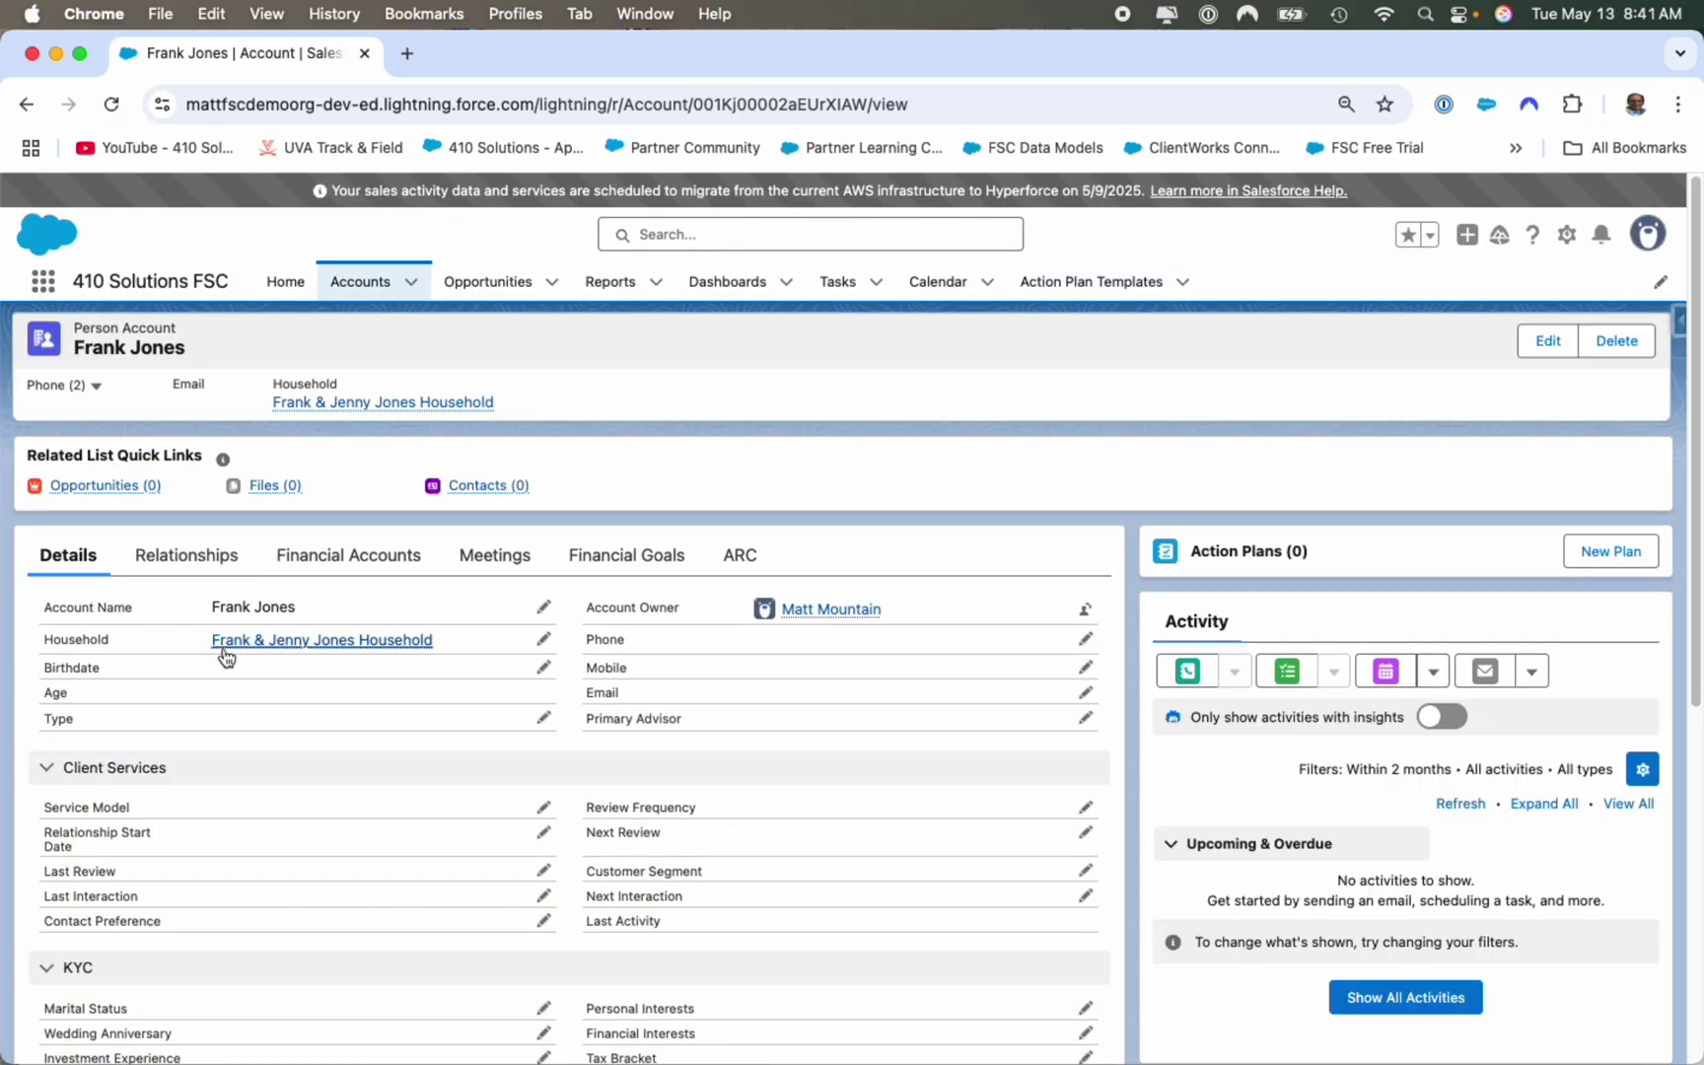
pyautogui.moveTo(248, 655)
pyautogui.moveTo(381, 643)
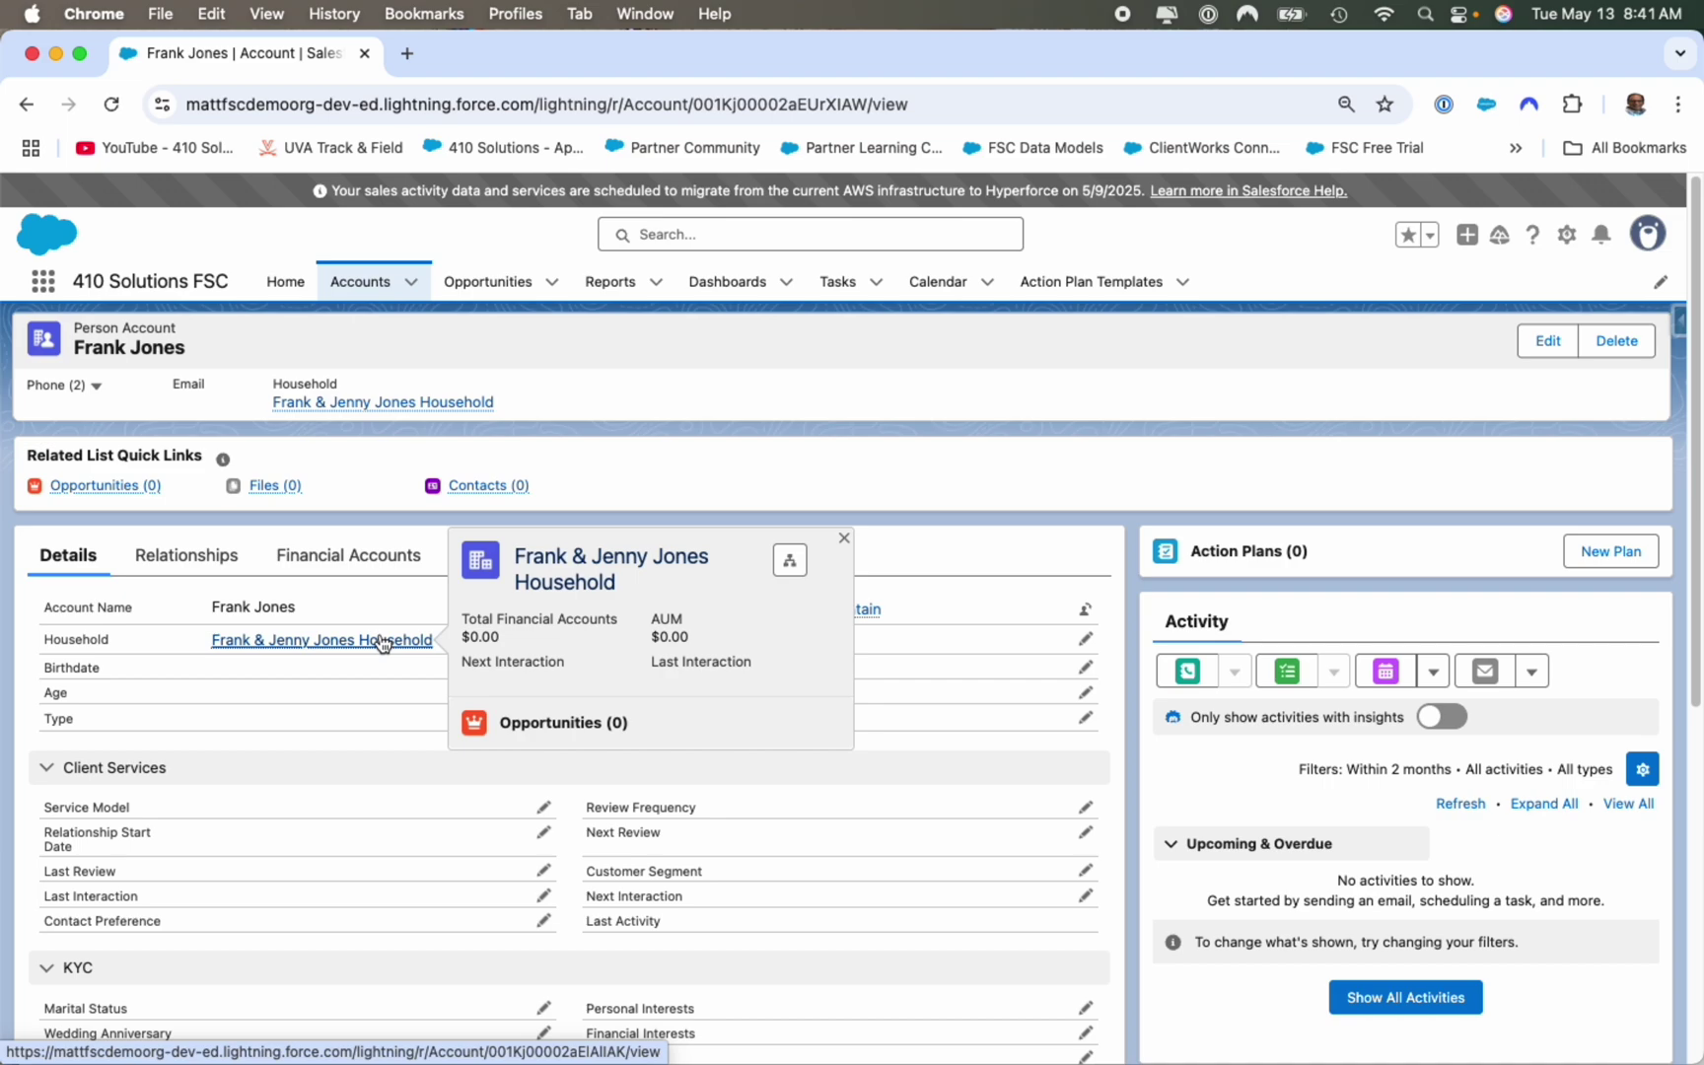
pyautogui.click(381, 643)
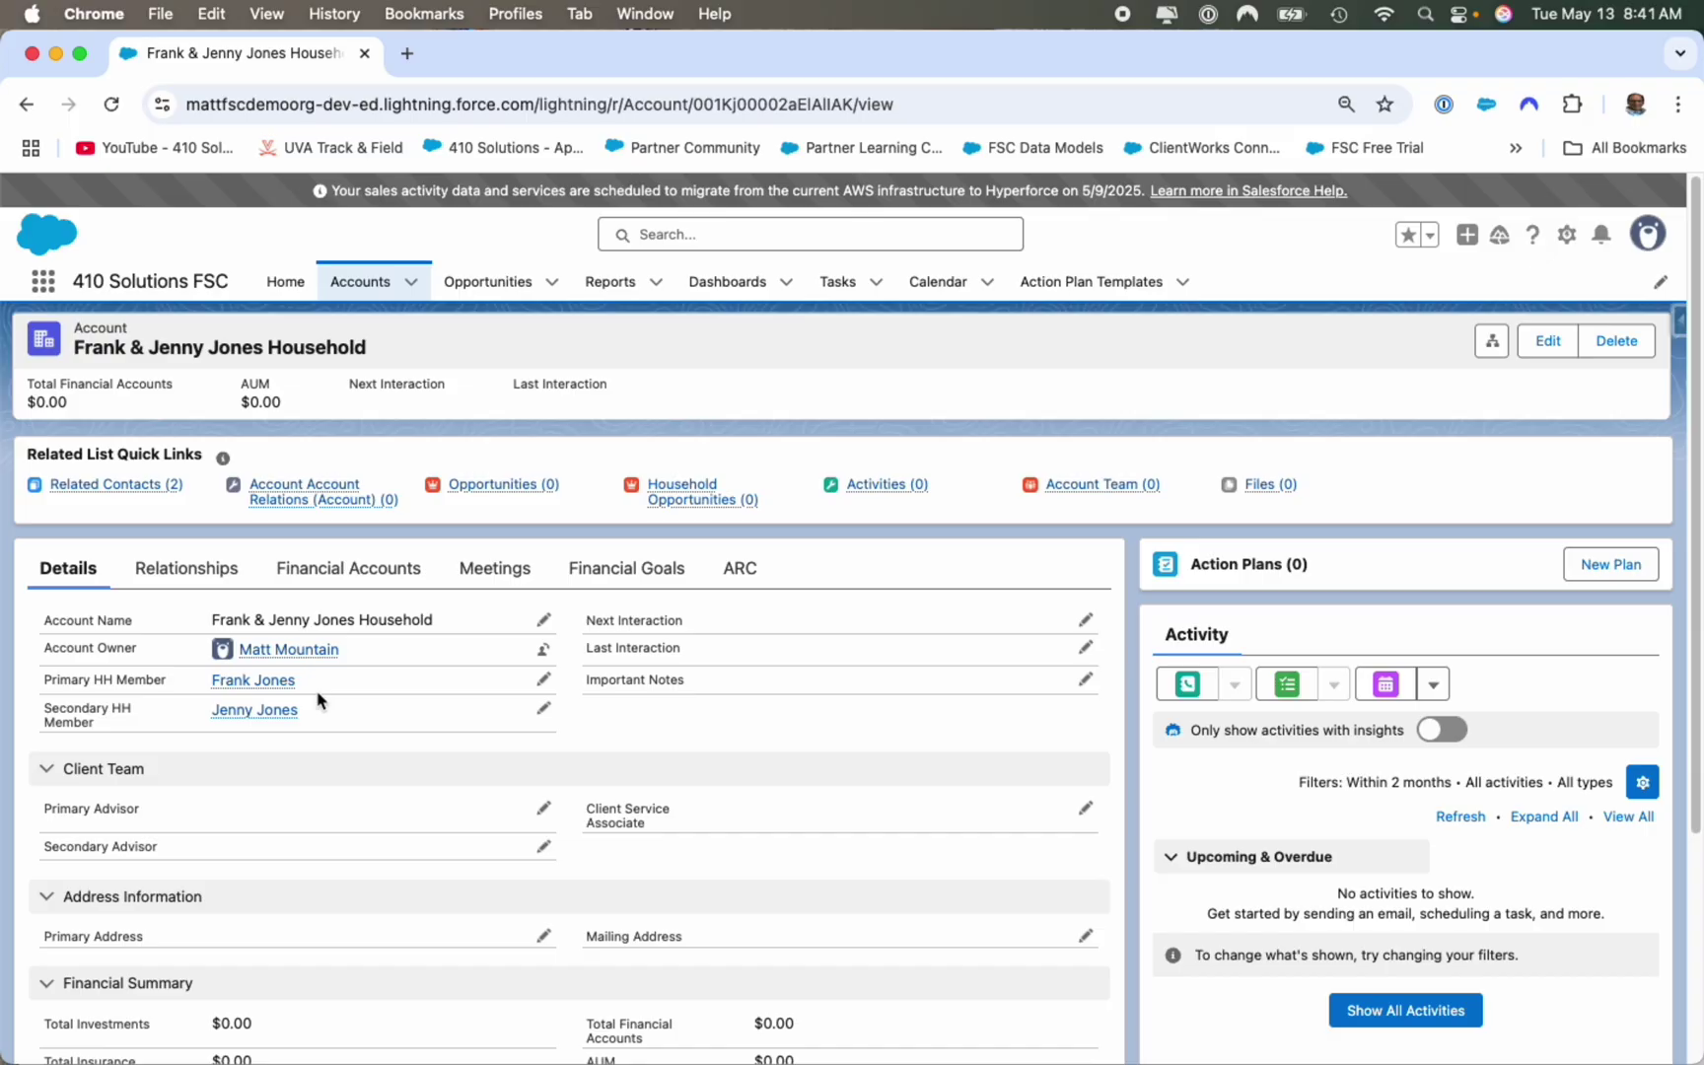
# Step: Review the household's member roles, roll-up settings and primary group settings in the group editor without changing them
pyautogui.click(206, 572)
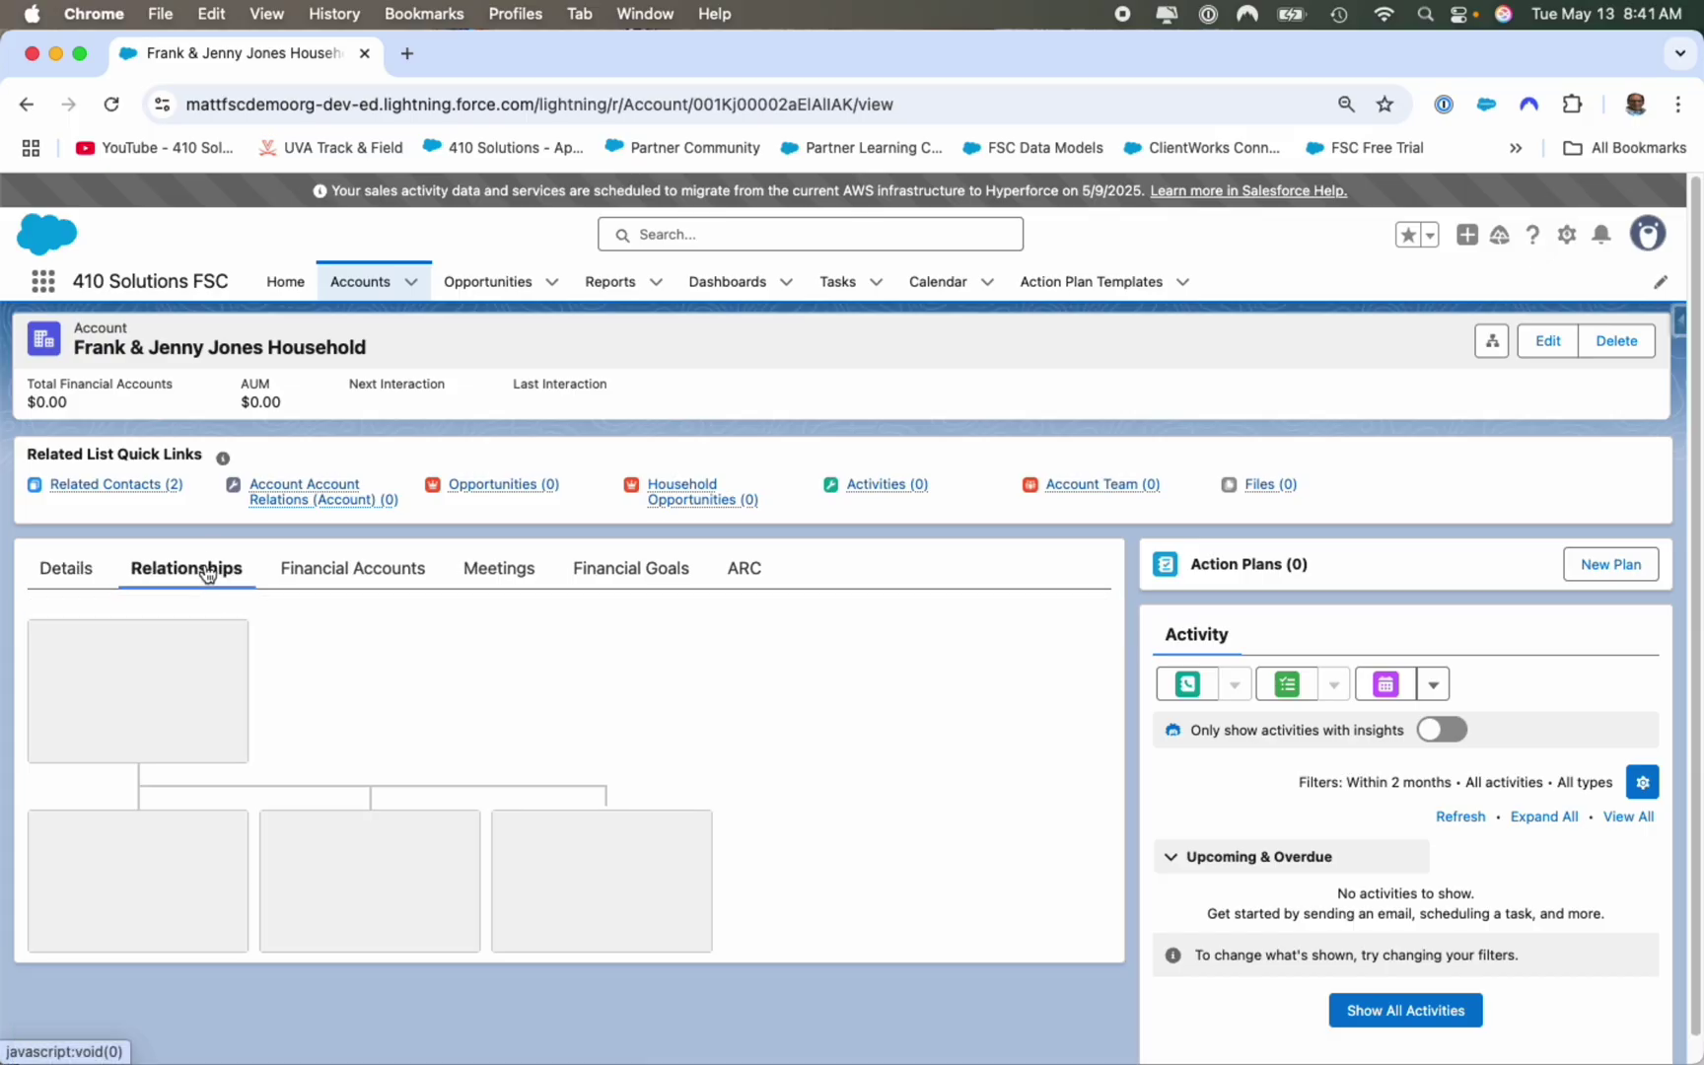
pyautogui.click(228, 647)
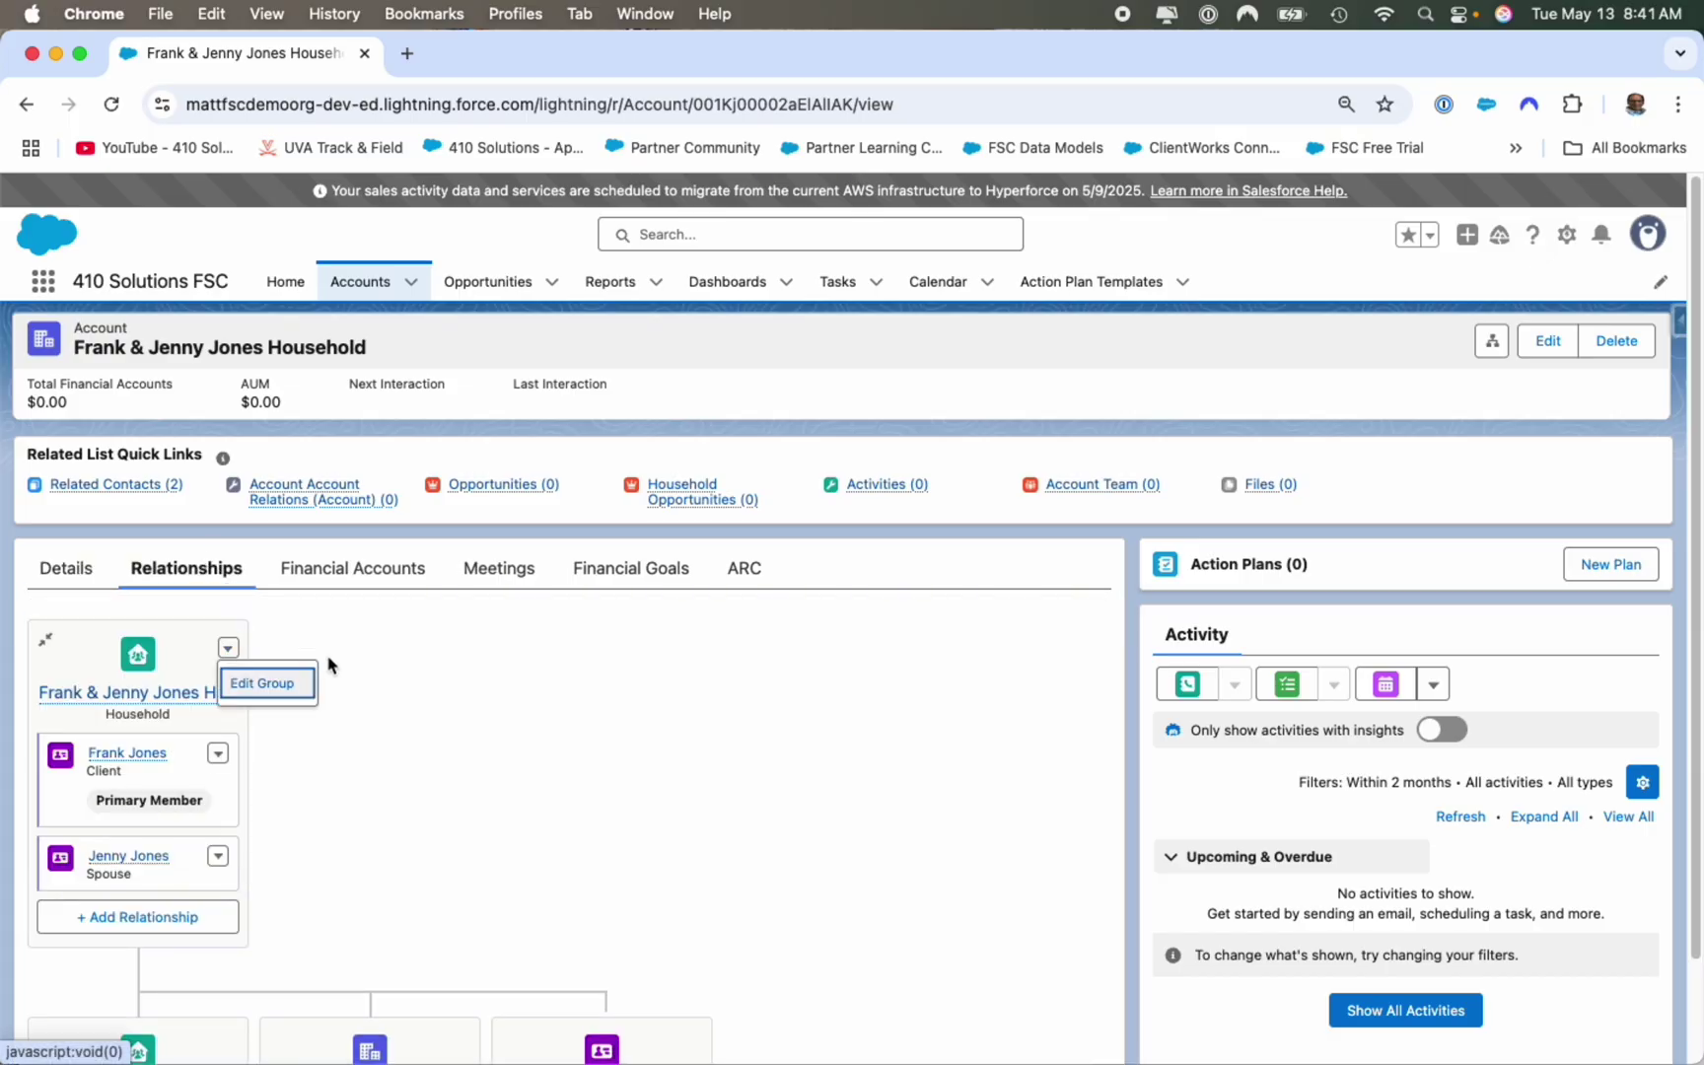
pyautogui.click(267, 683)
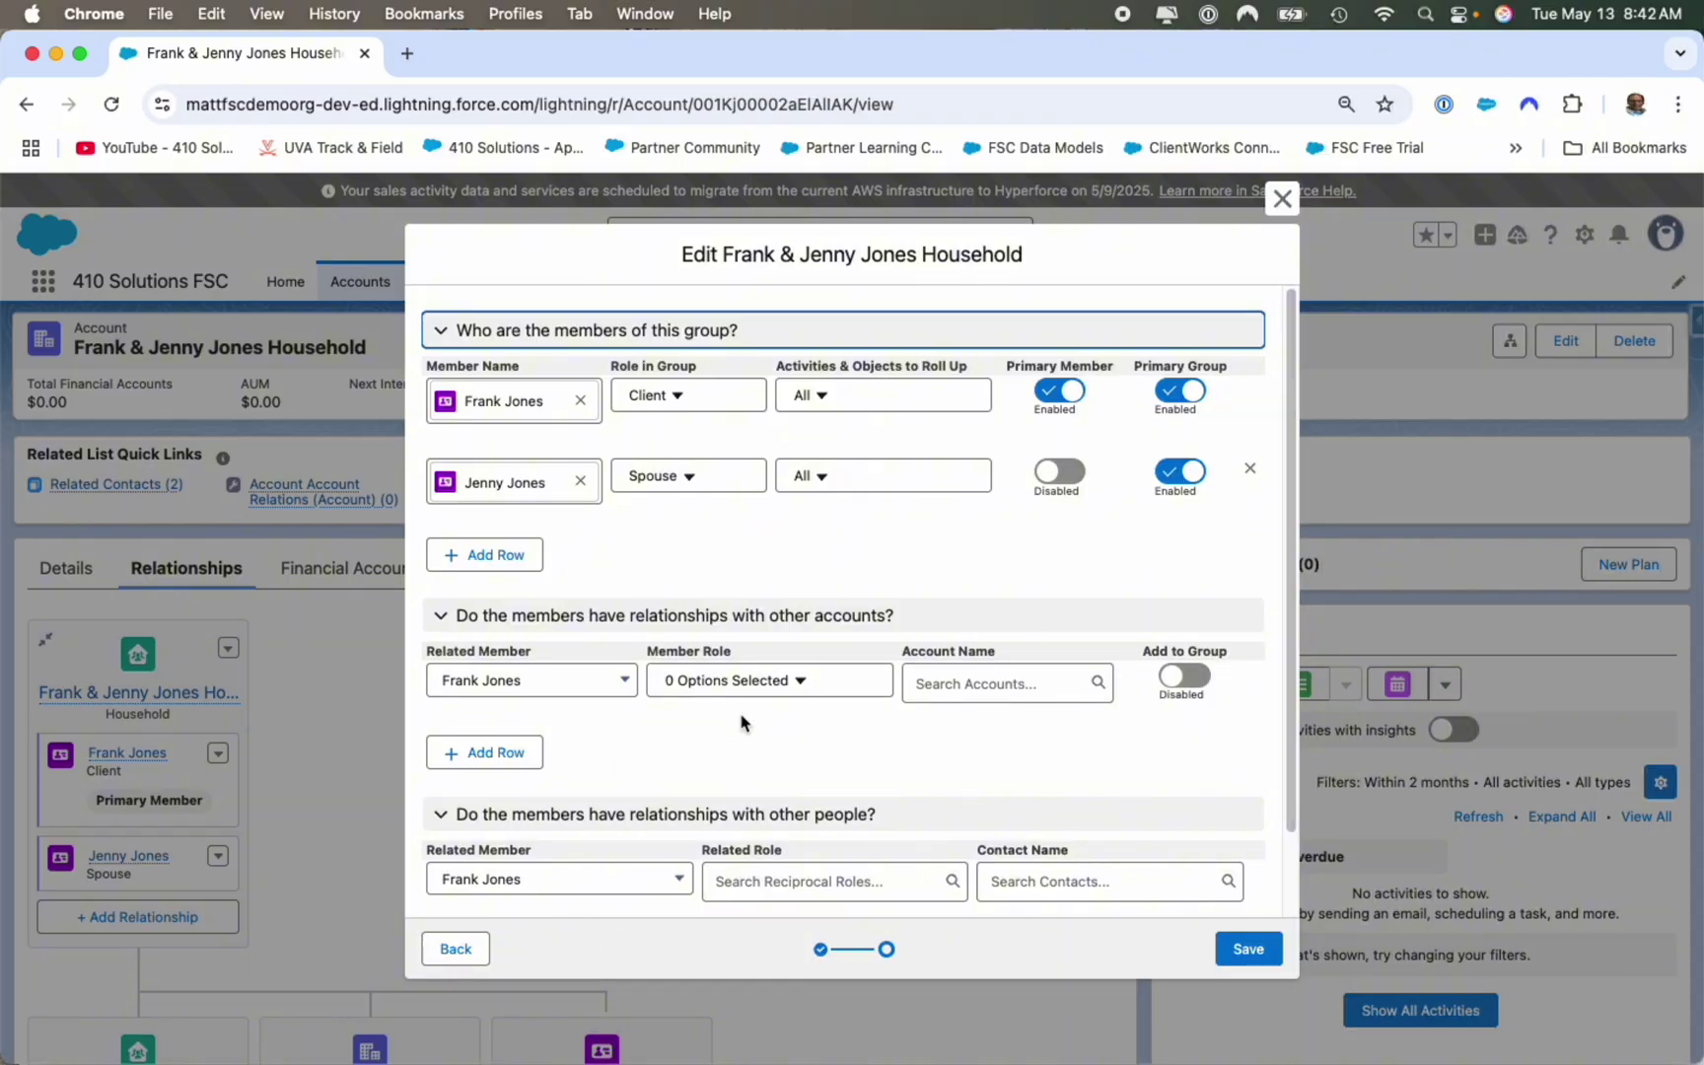
pyautogui.click(1278, 200)
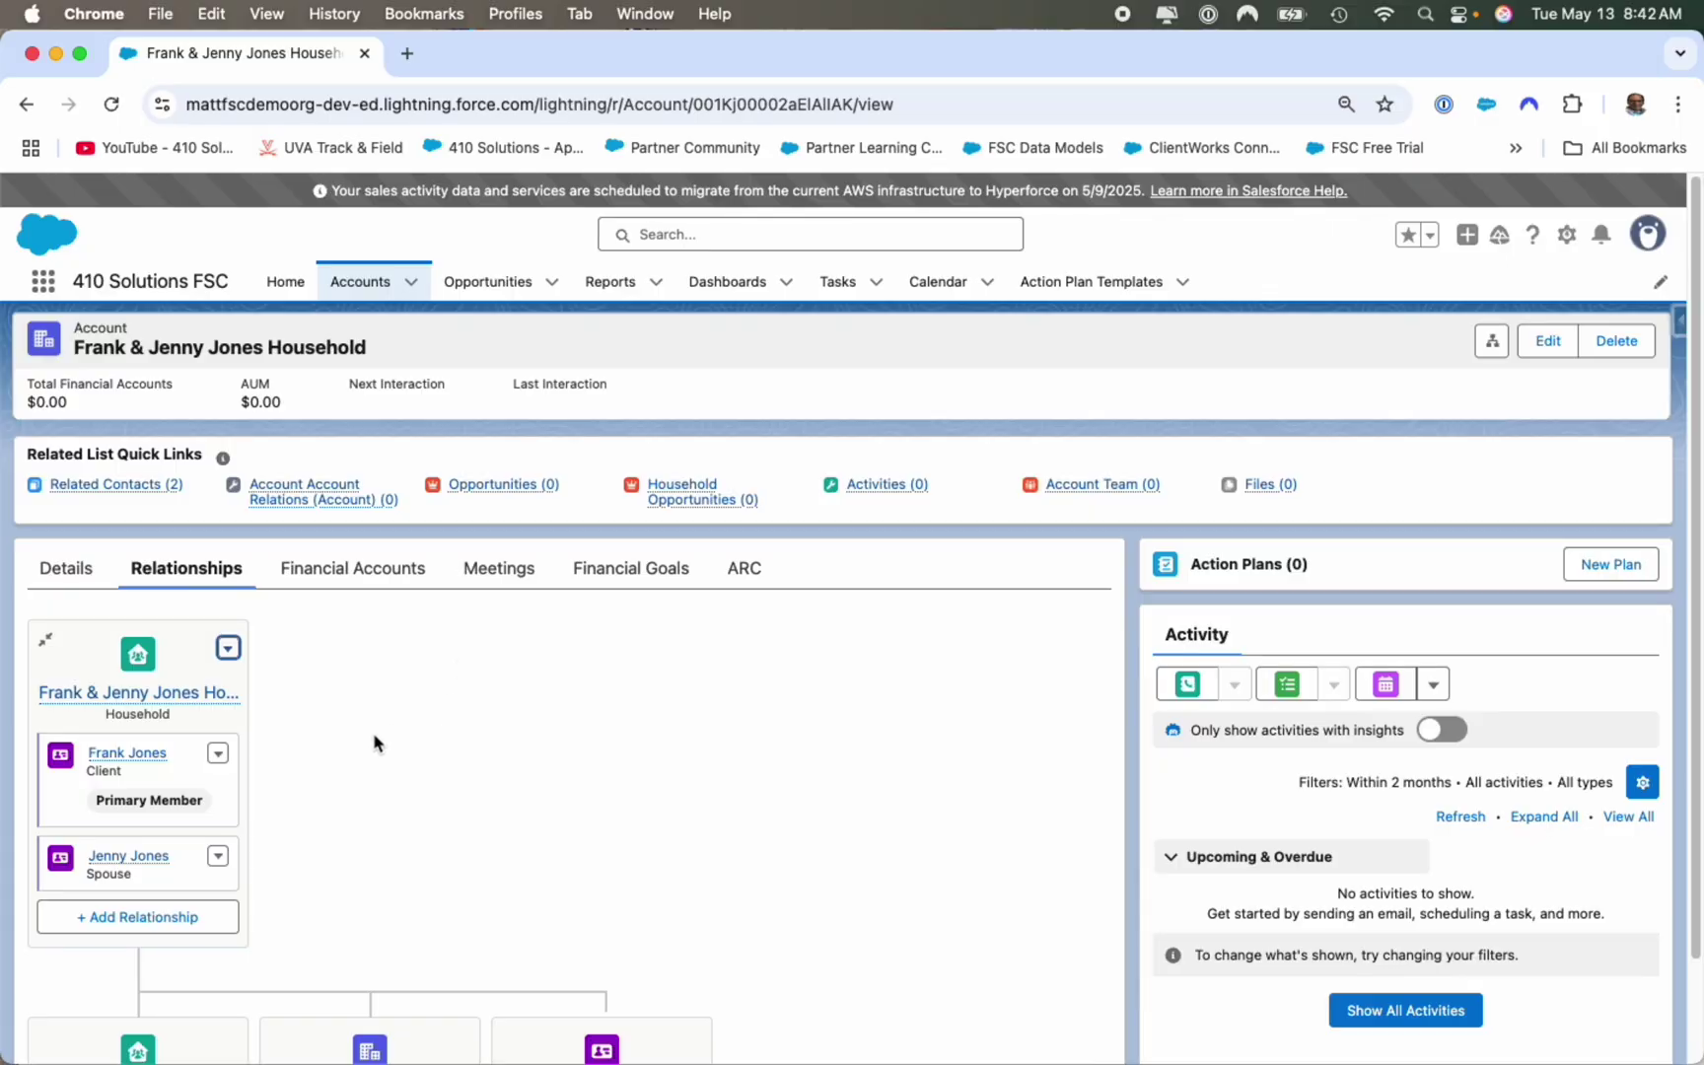
# Step: Check the links between the household details and the primary member's account, ending on the household record
pyautogui.click(51, 574)
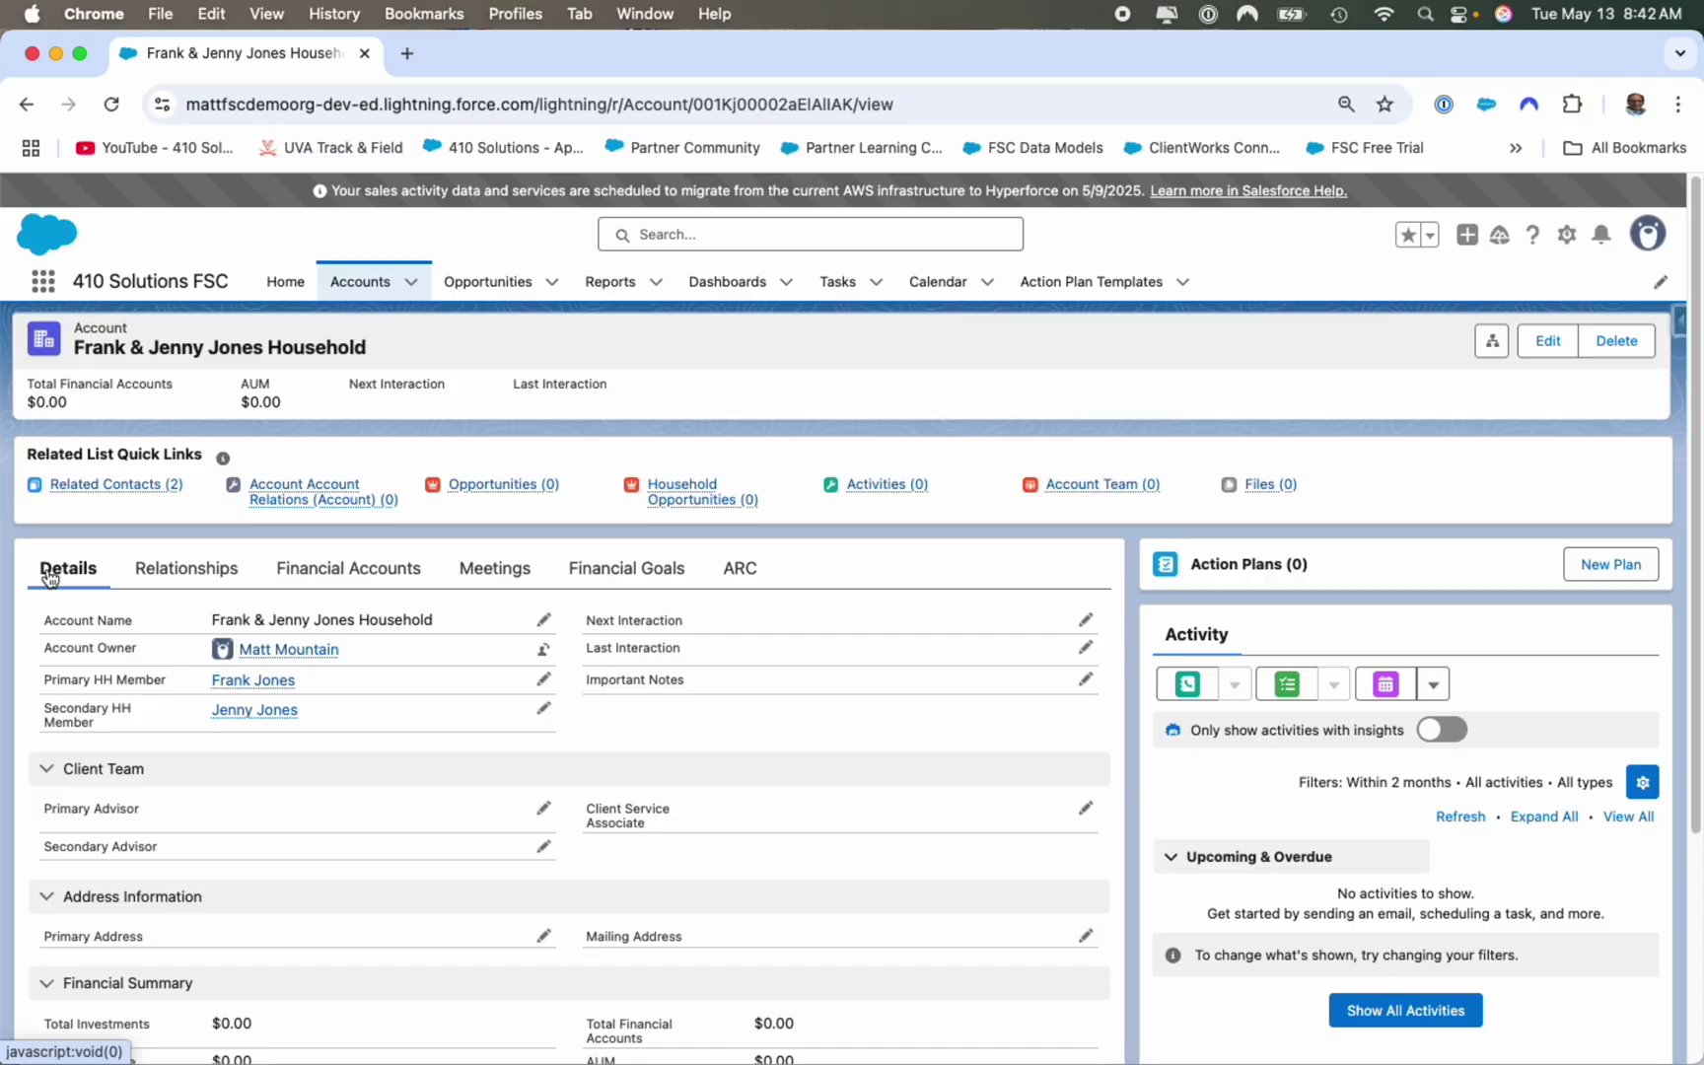
pyautogui.click(266, 693)
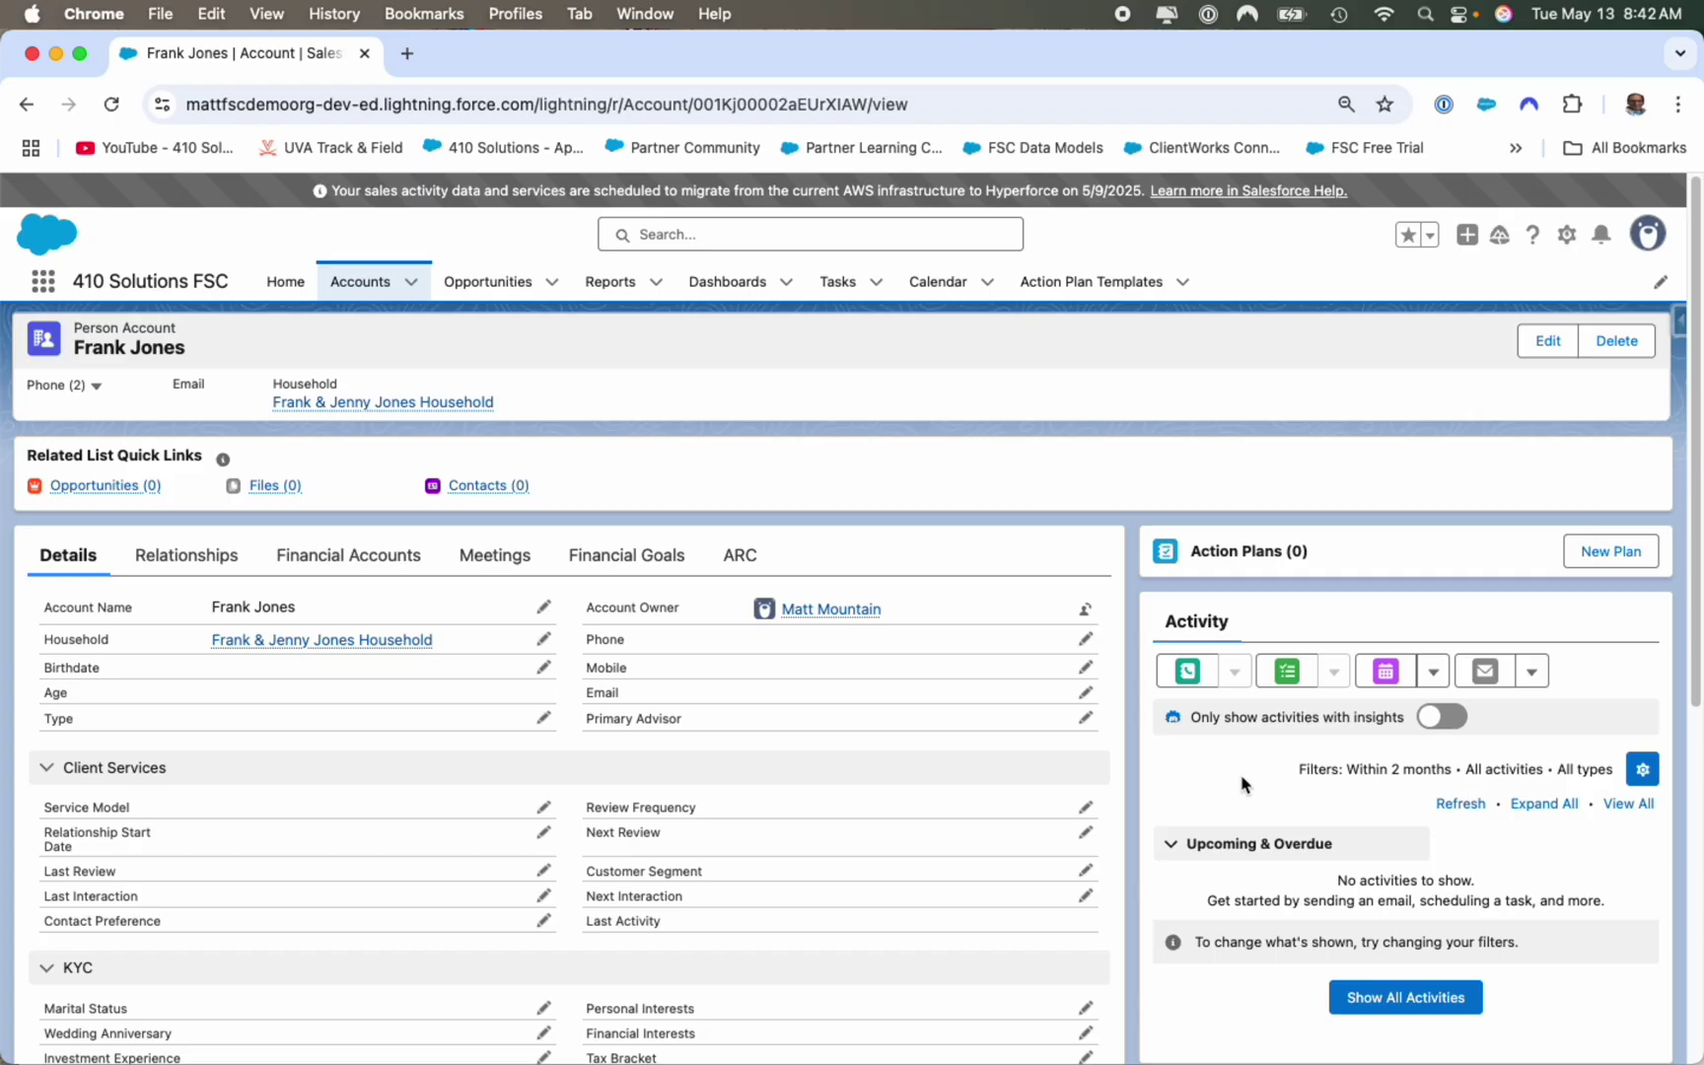
pyautogui.click(360, 642)
pyautogui.moveTo(878, 493)
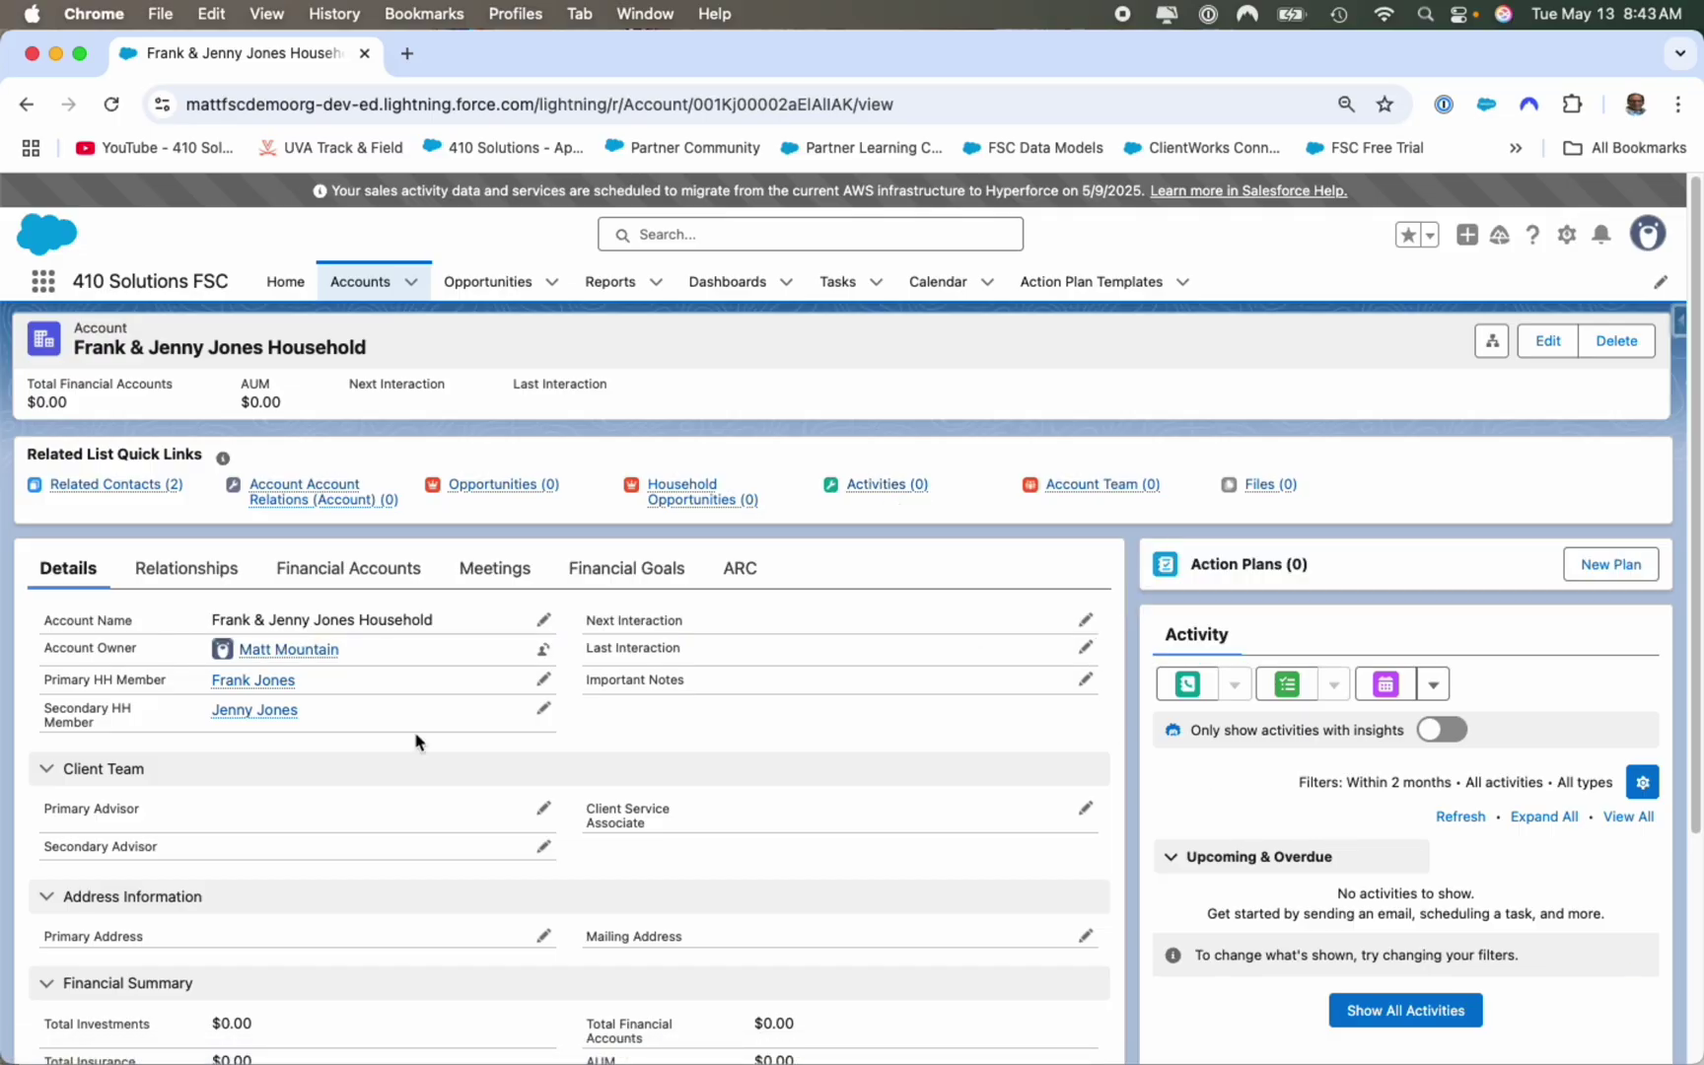
# Step: Log a call with the subject Call on the primary household member's account
pyautogui.click(226, 682)
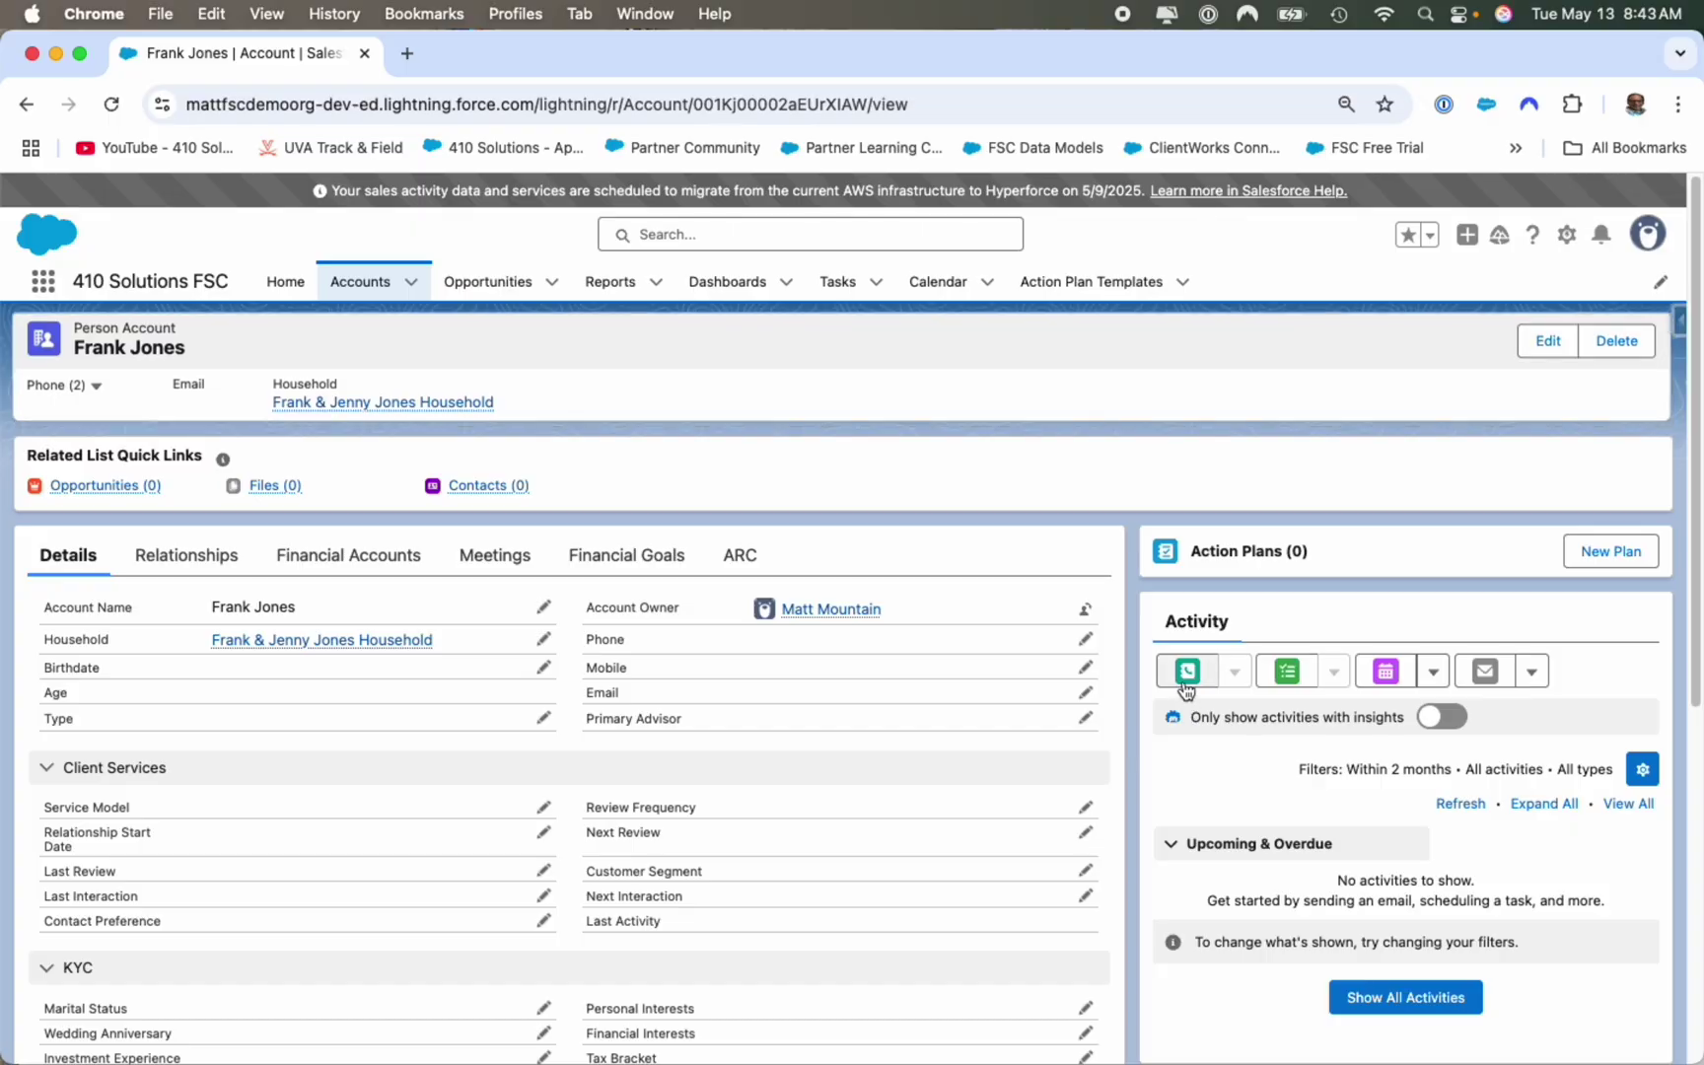
pyautogui.click(1187, 675)
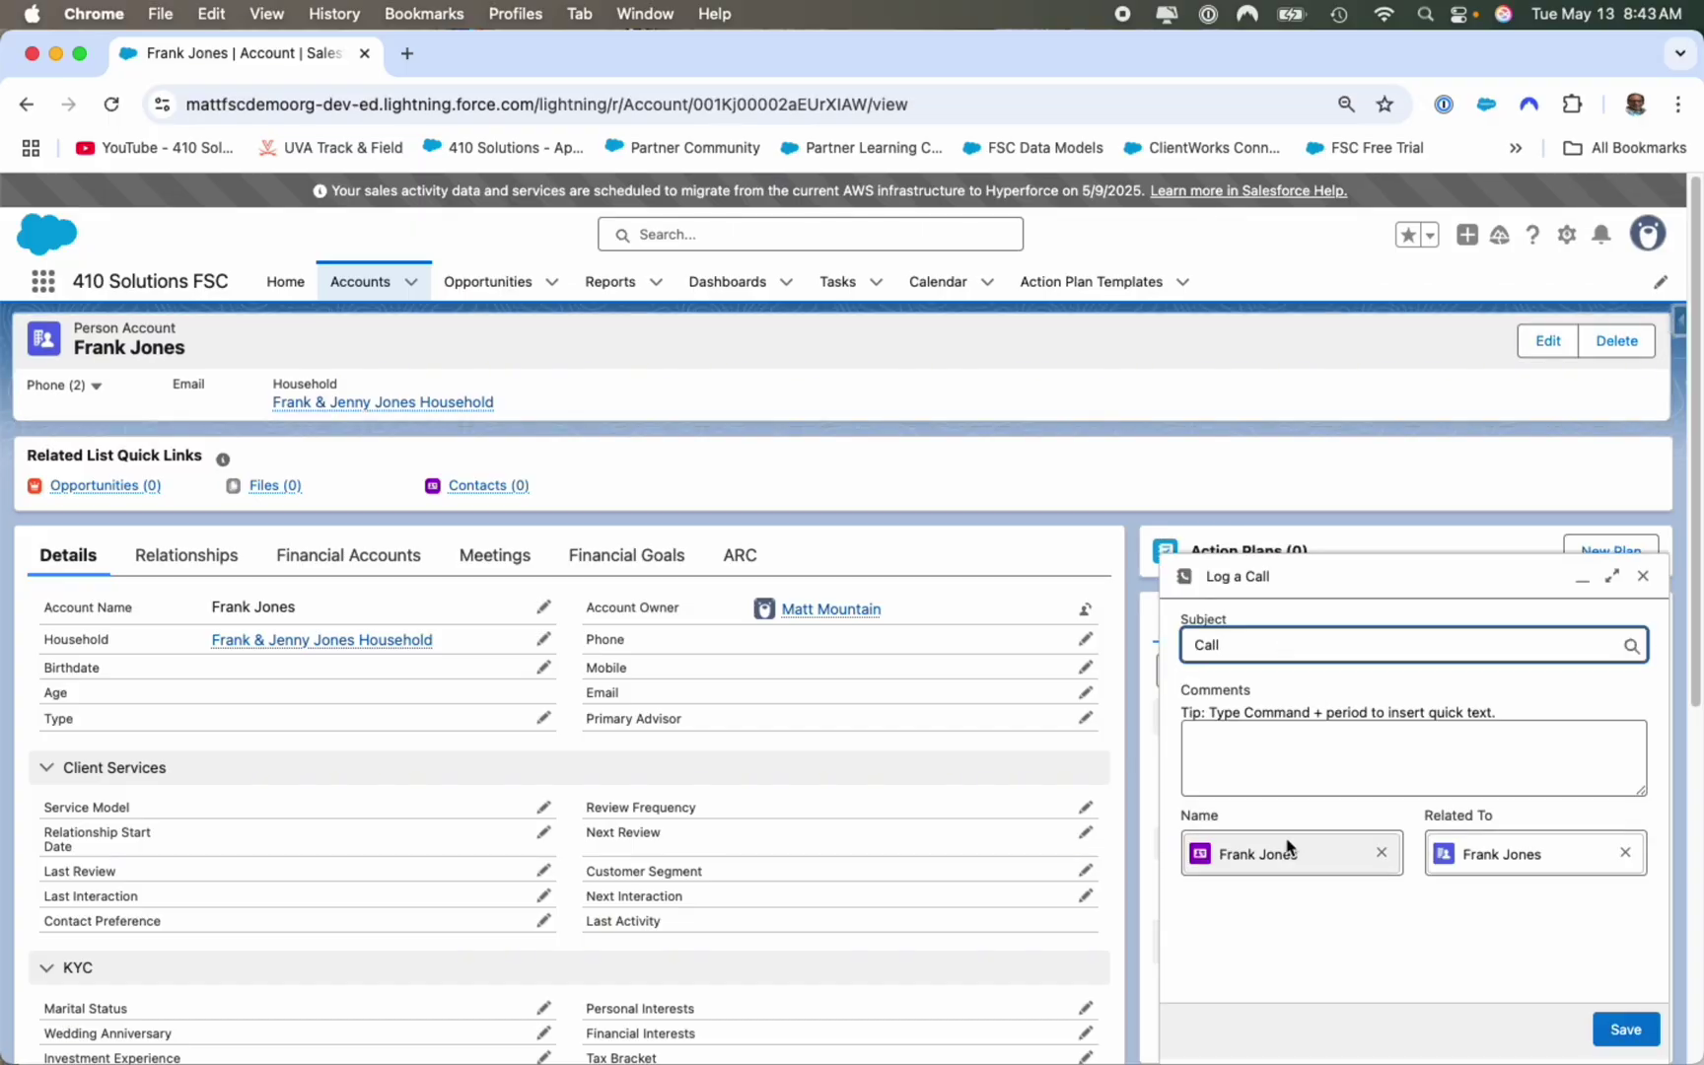
pyautogui.click(1626, 1028)
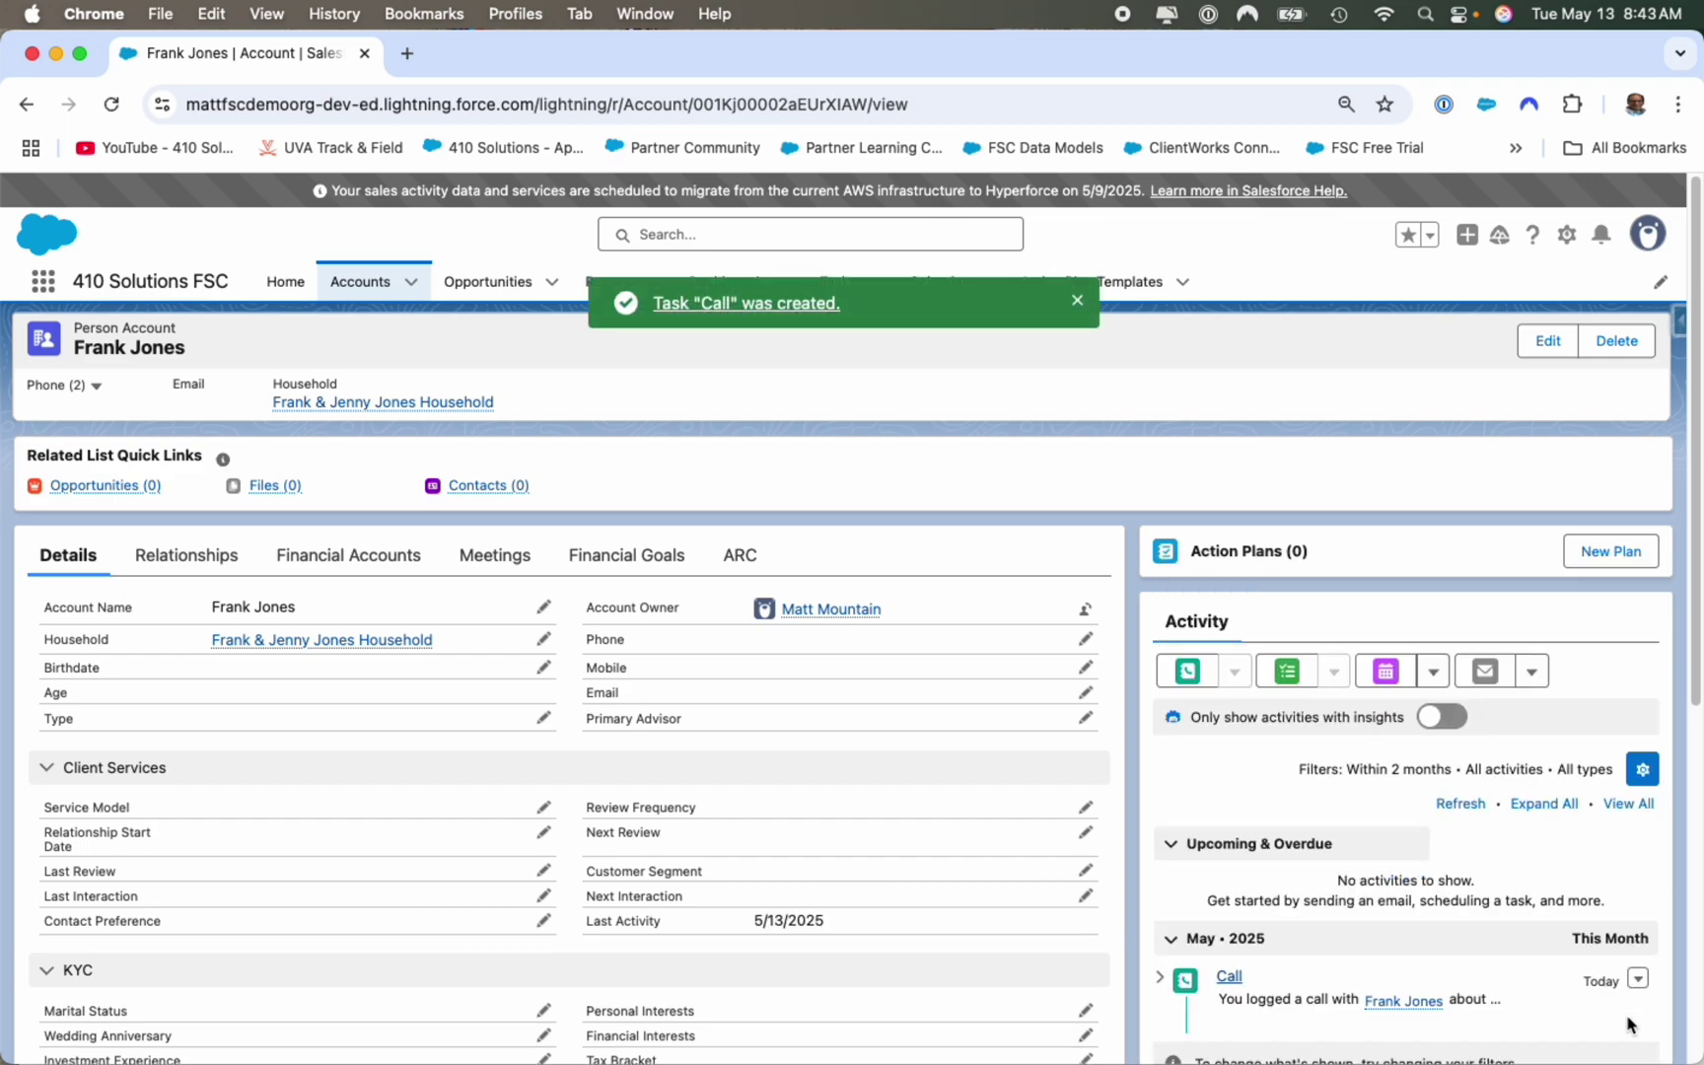
# Step: Examine the logged call's Related To value and follow it to the household record to check the activity there
pyautogui.click(1229, 978)
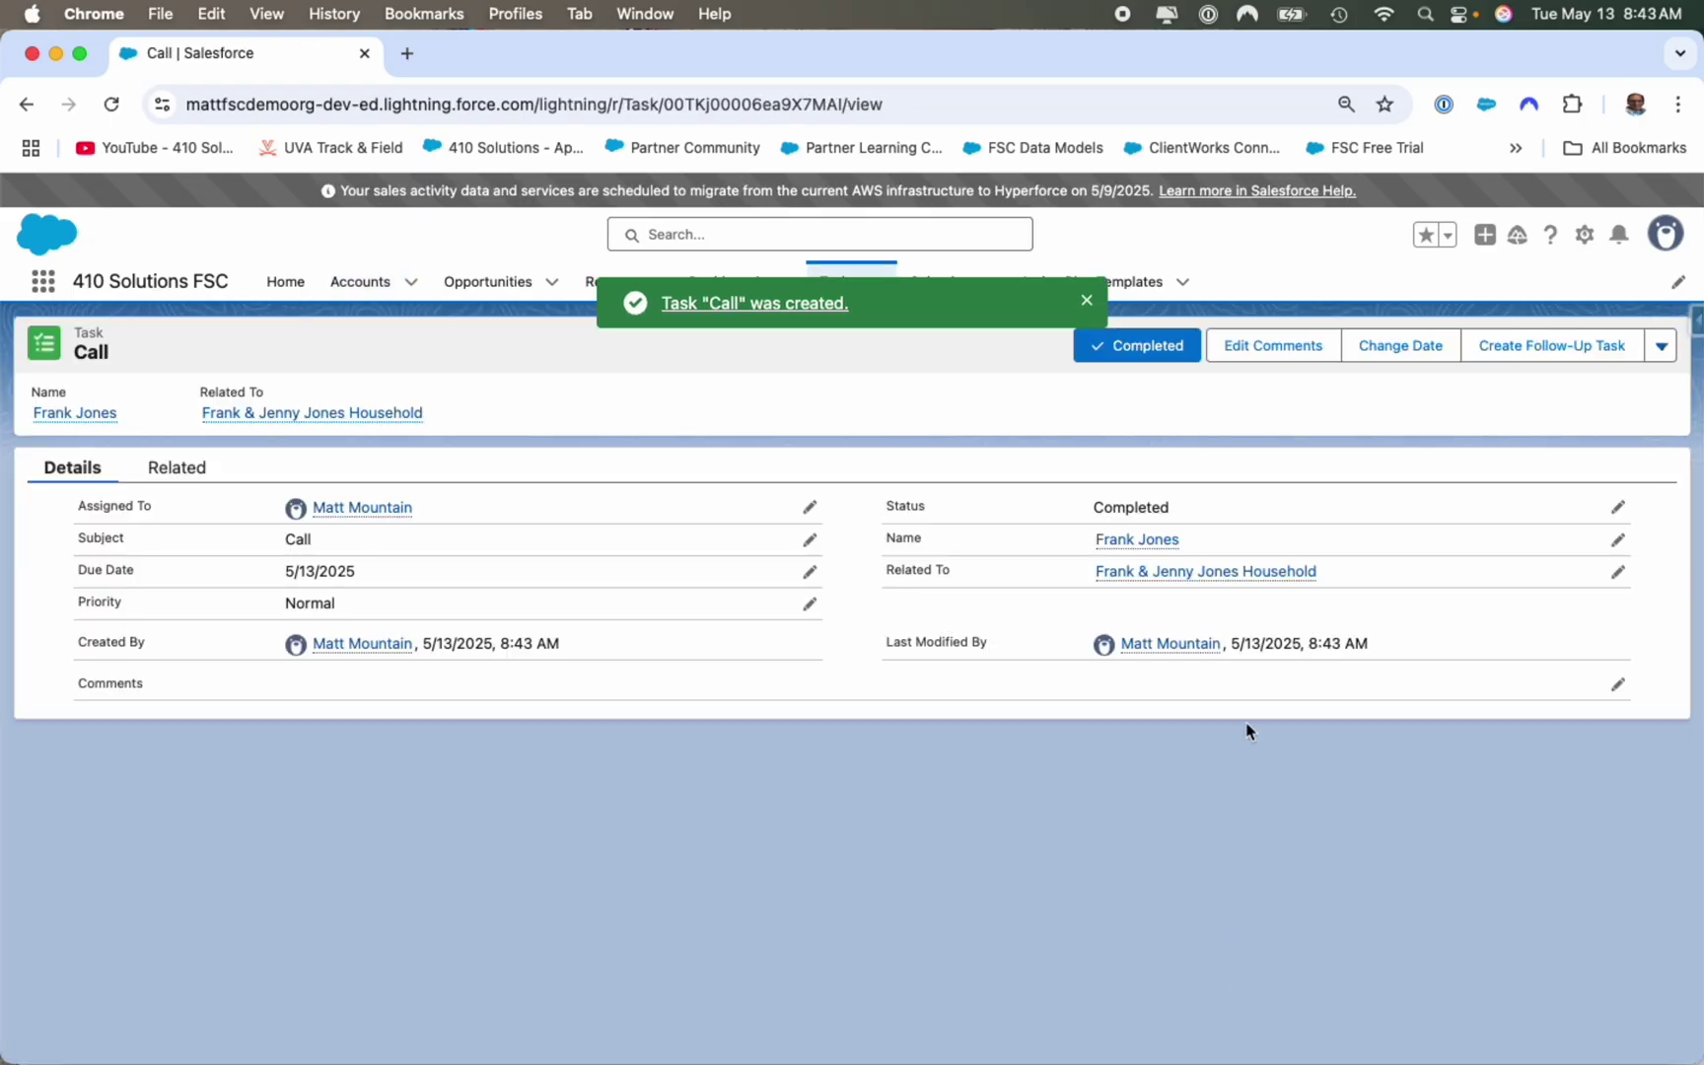
pyautogui.moveTo(1119, 583)
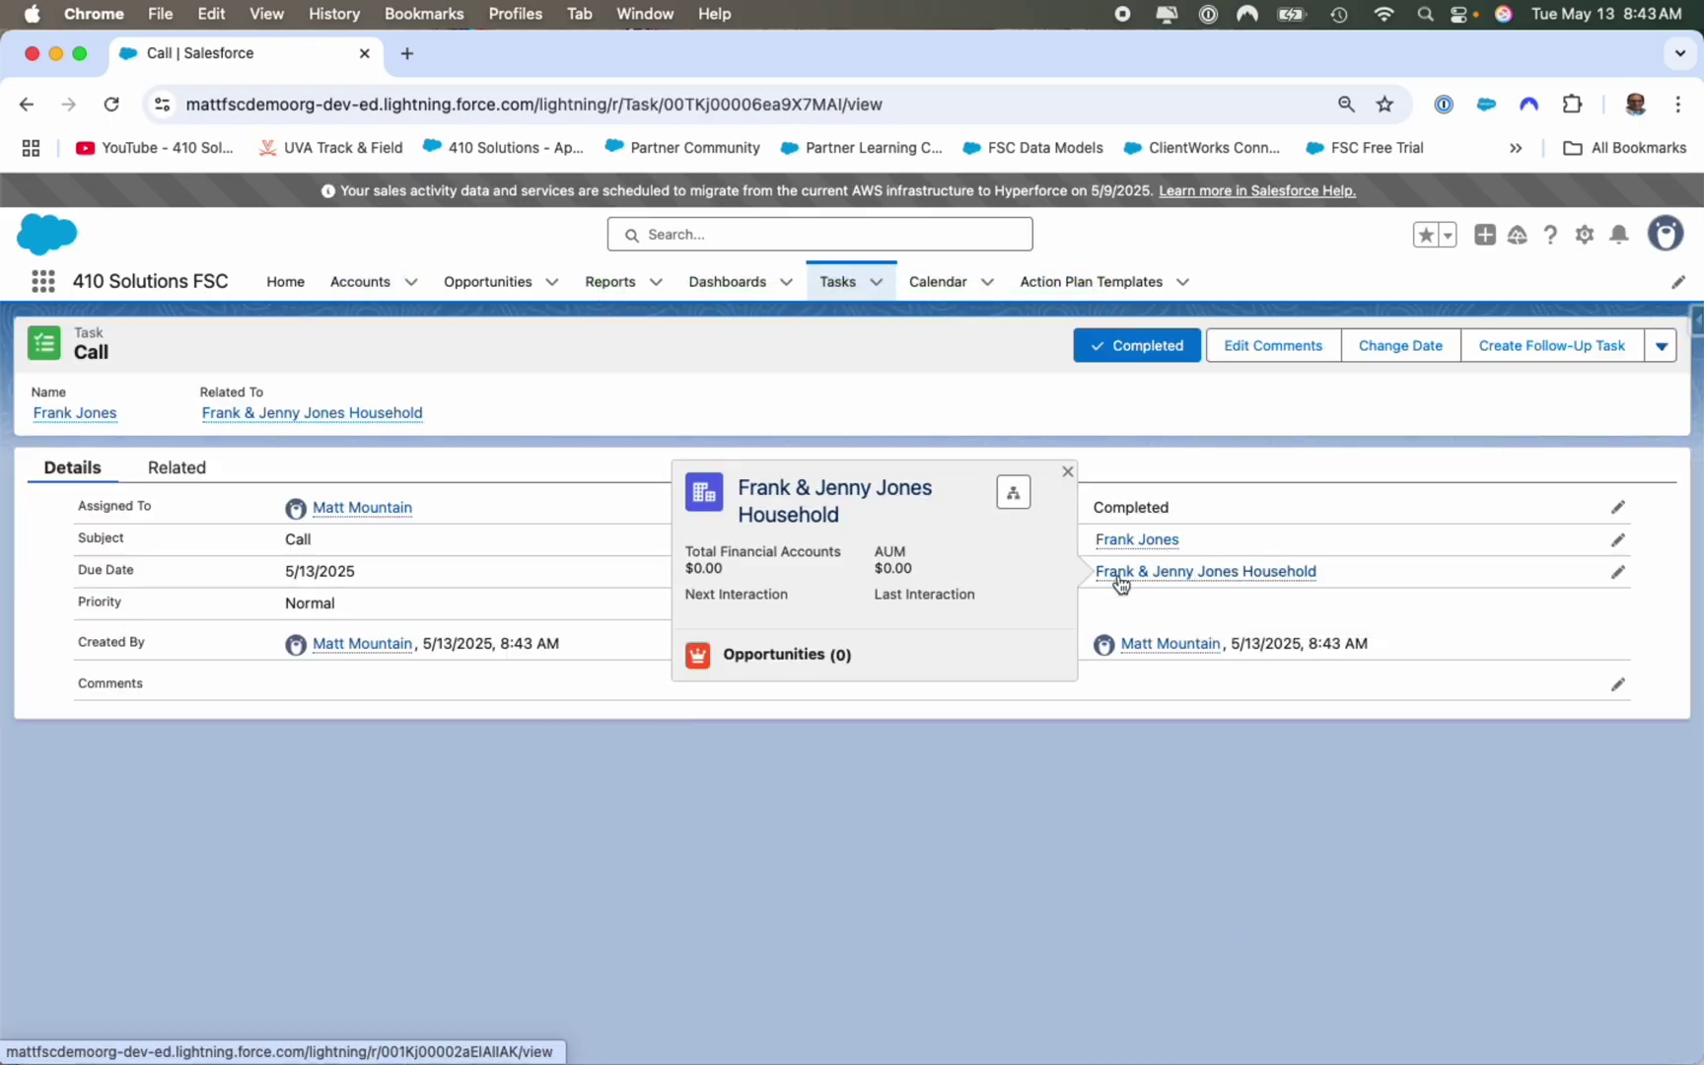
pyautogui.click(1161, 574)
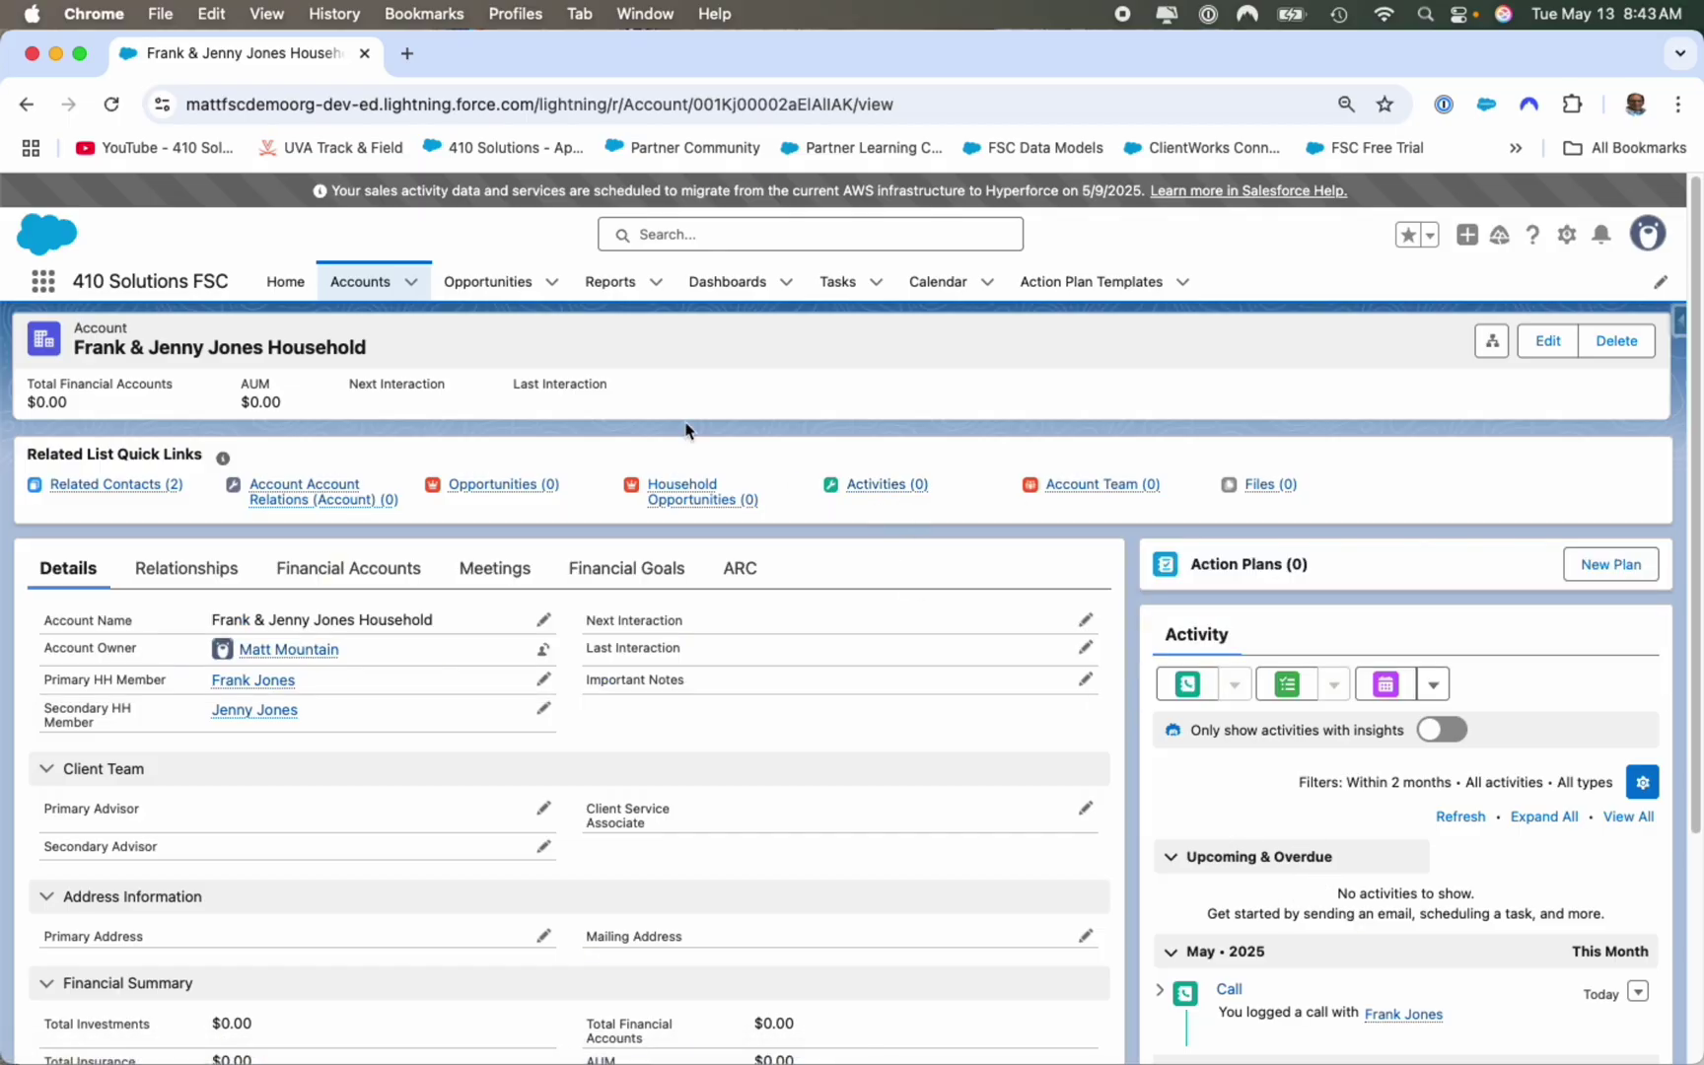
pyautogui.click(112, 104)
# Step: Assign the suggested recent user as the household's Primary Advisor and another user found by first name as Secondary Advisor, and save
pyautogui.click(544, 807)
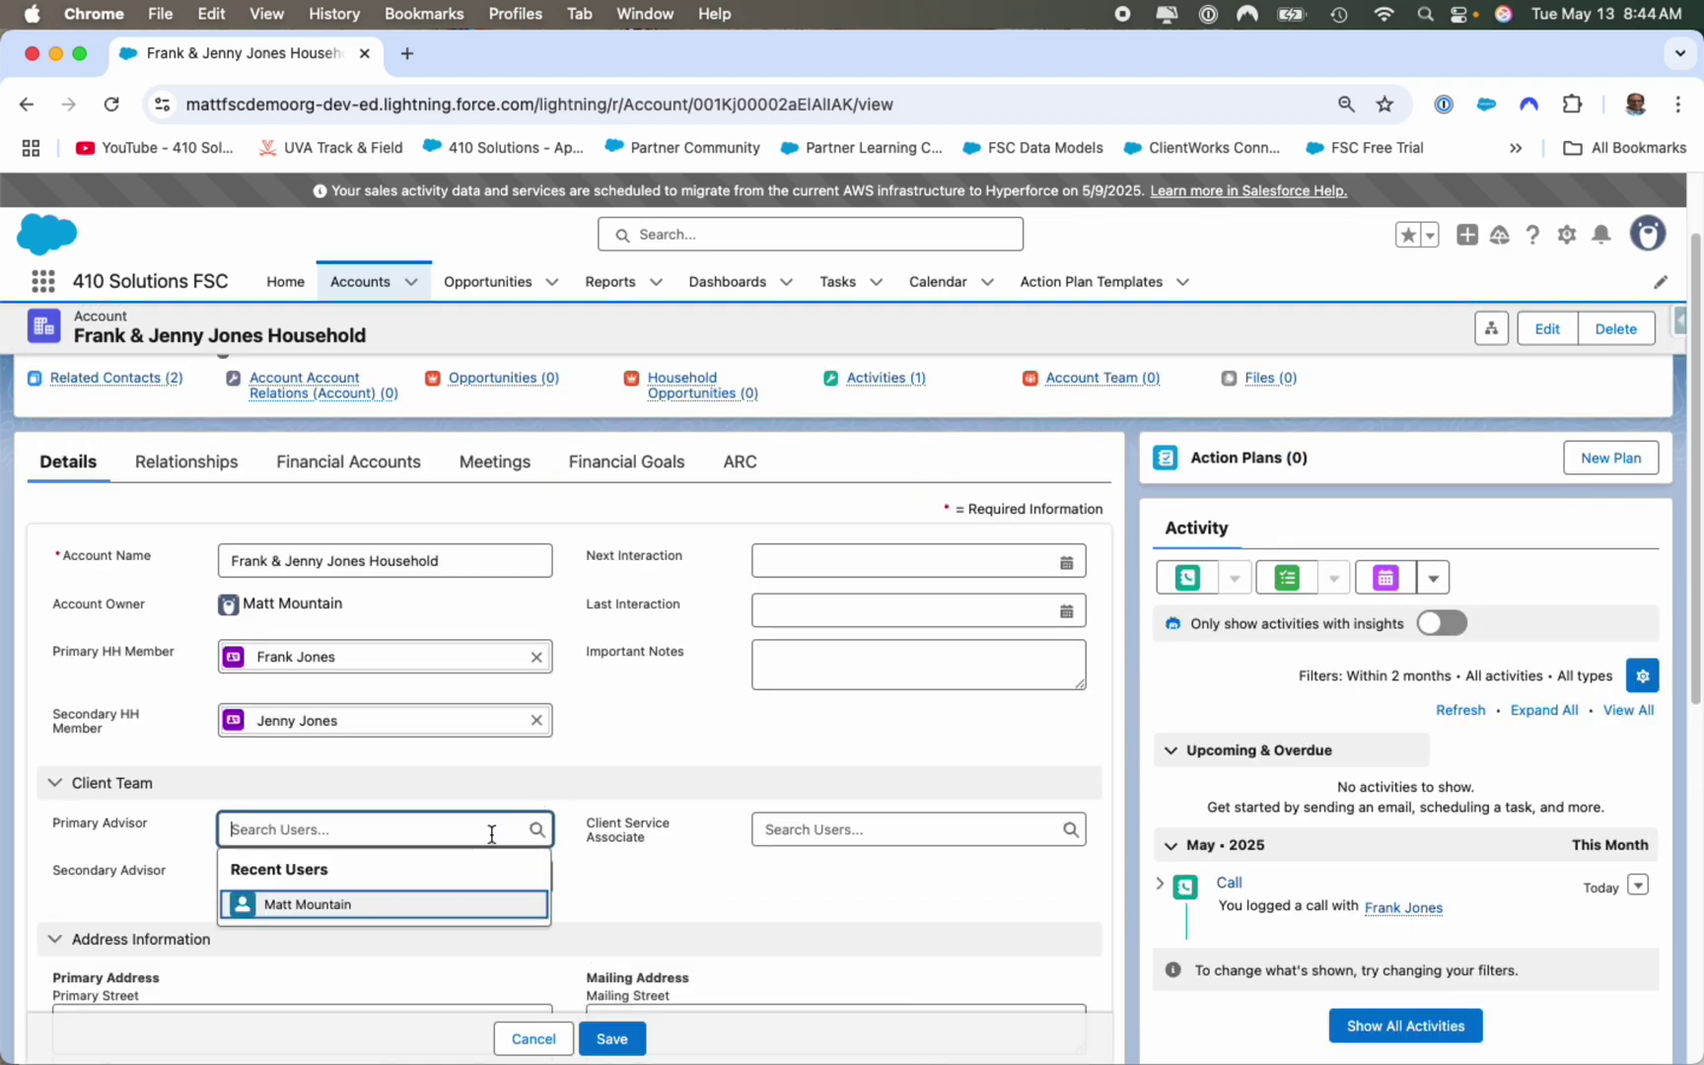
pyautogui.click(457, 904)
pyautogui.click(430, 903)
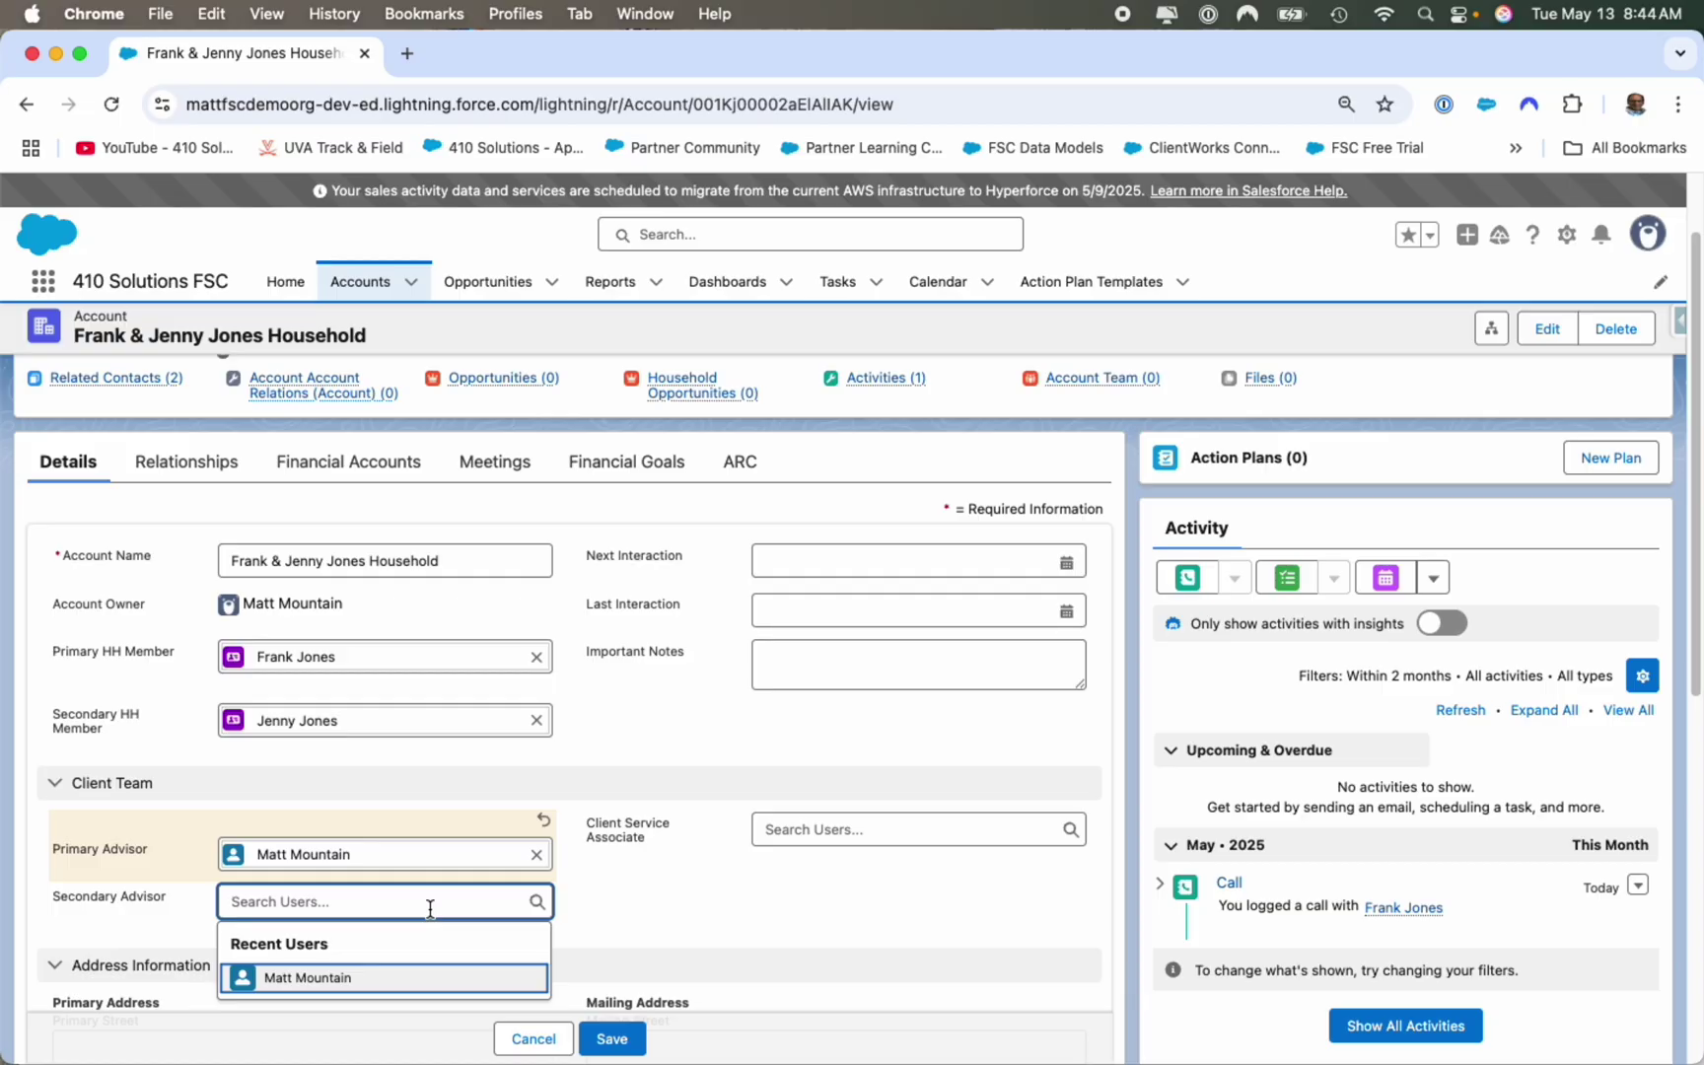
pyautogui.write('bart')
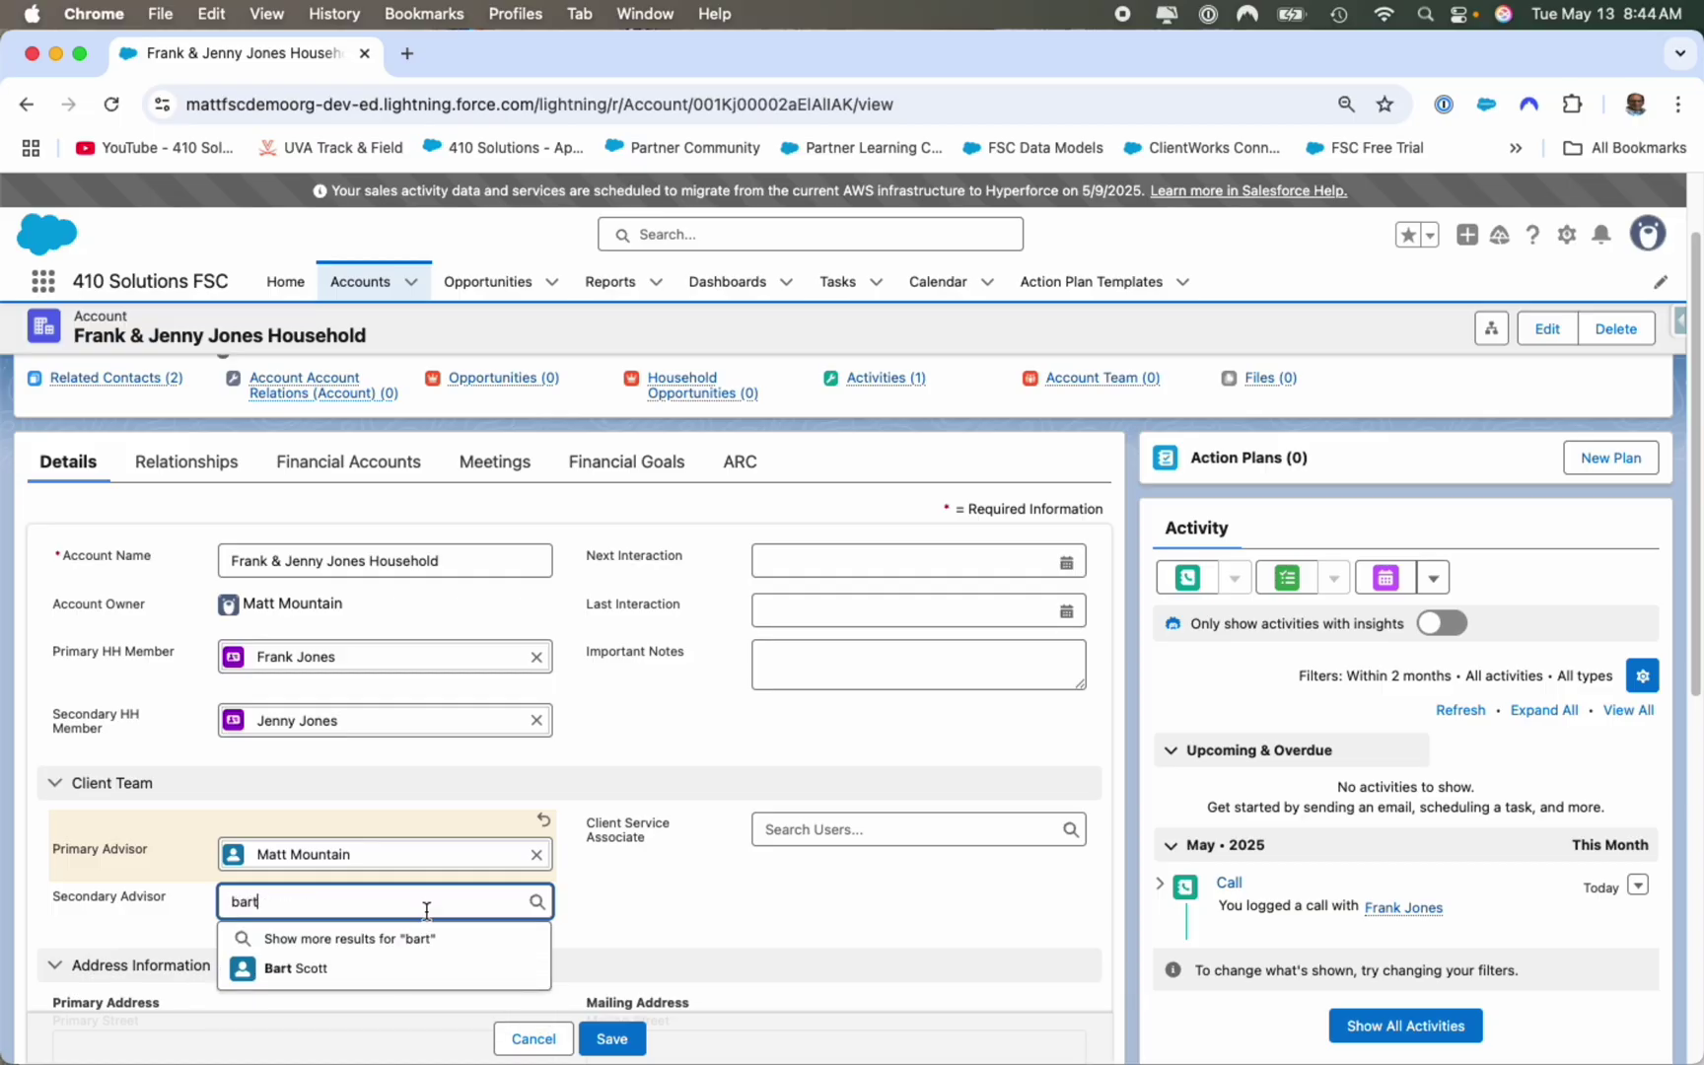
pyautogui.click(397, 969)
pyautogui.click(613, 1038)
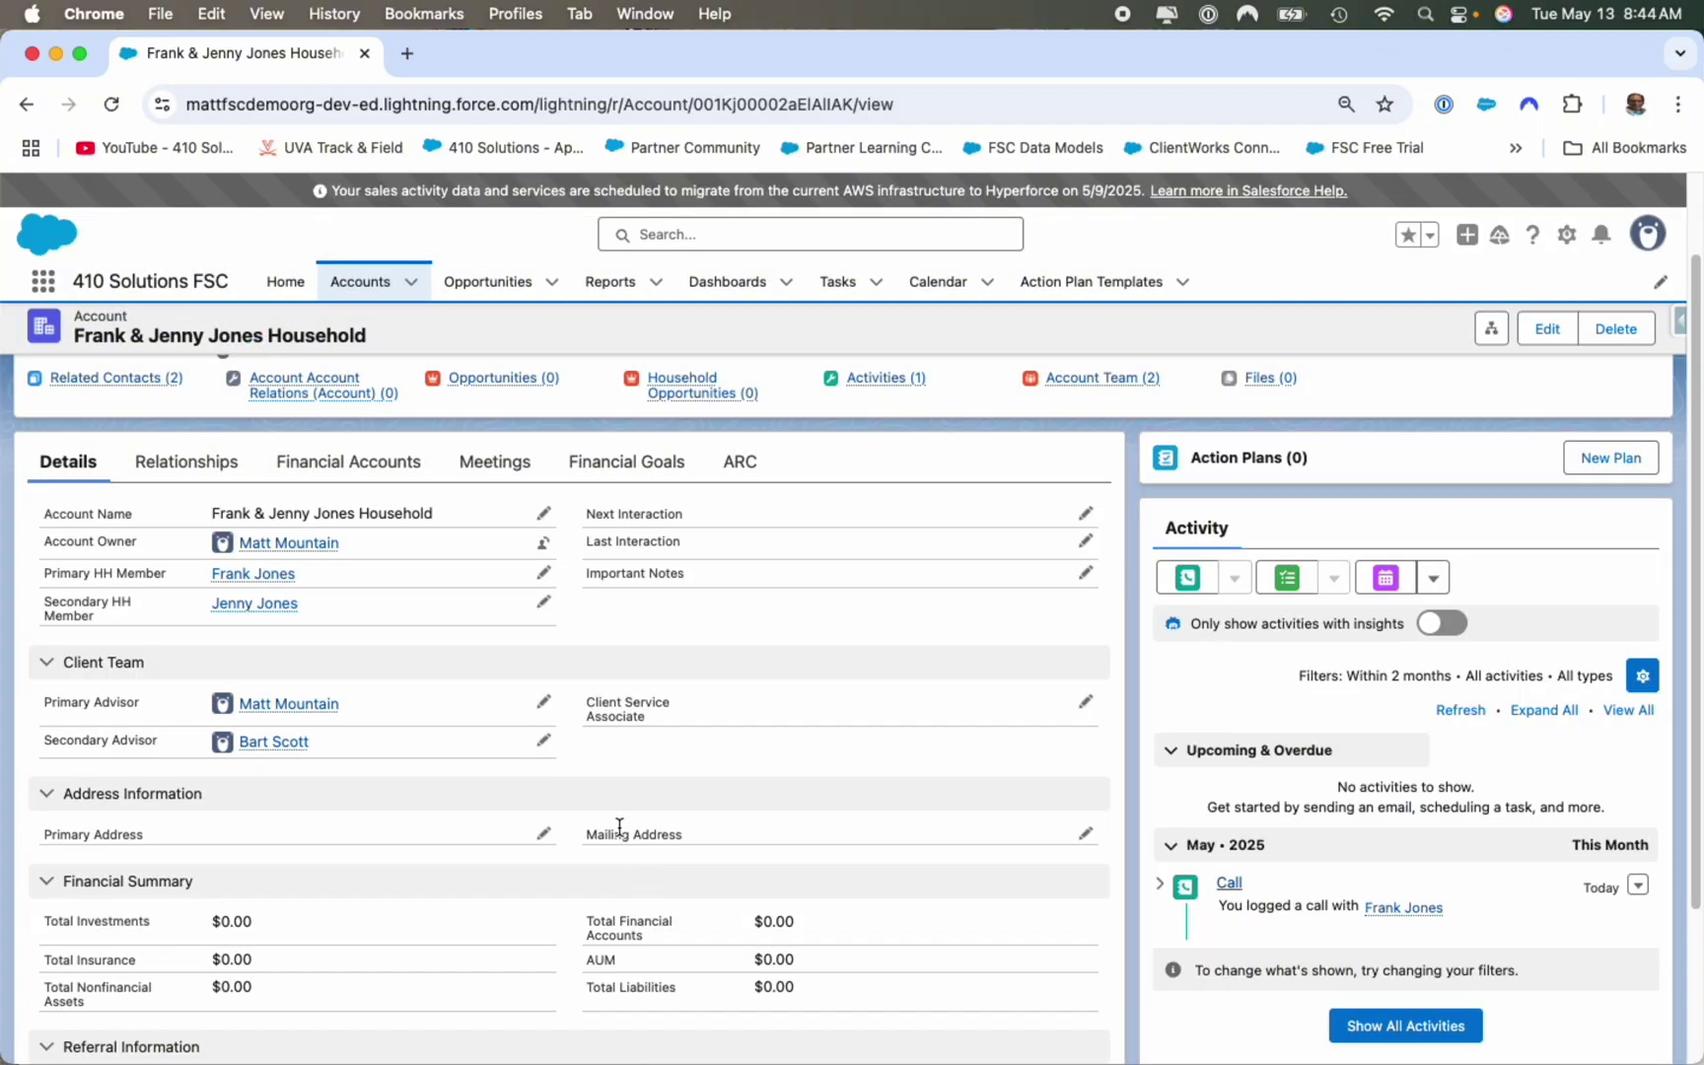
pyautogui.scroll(2, 495, 708)
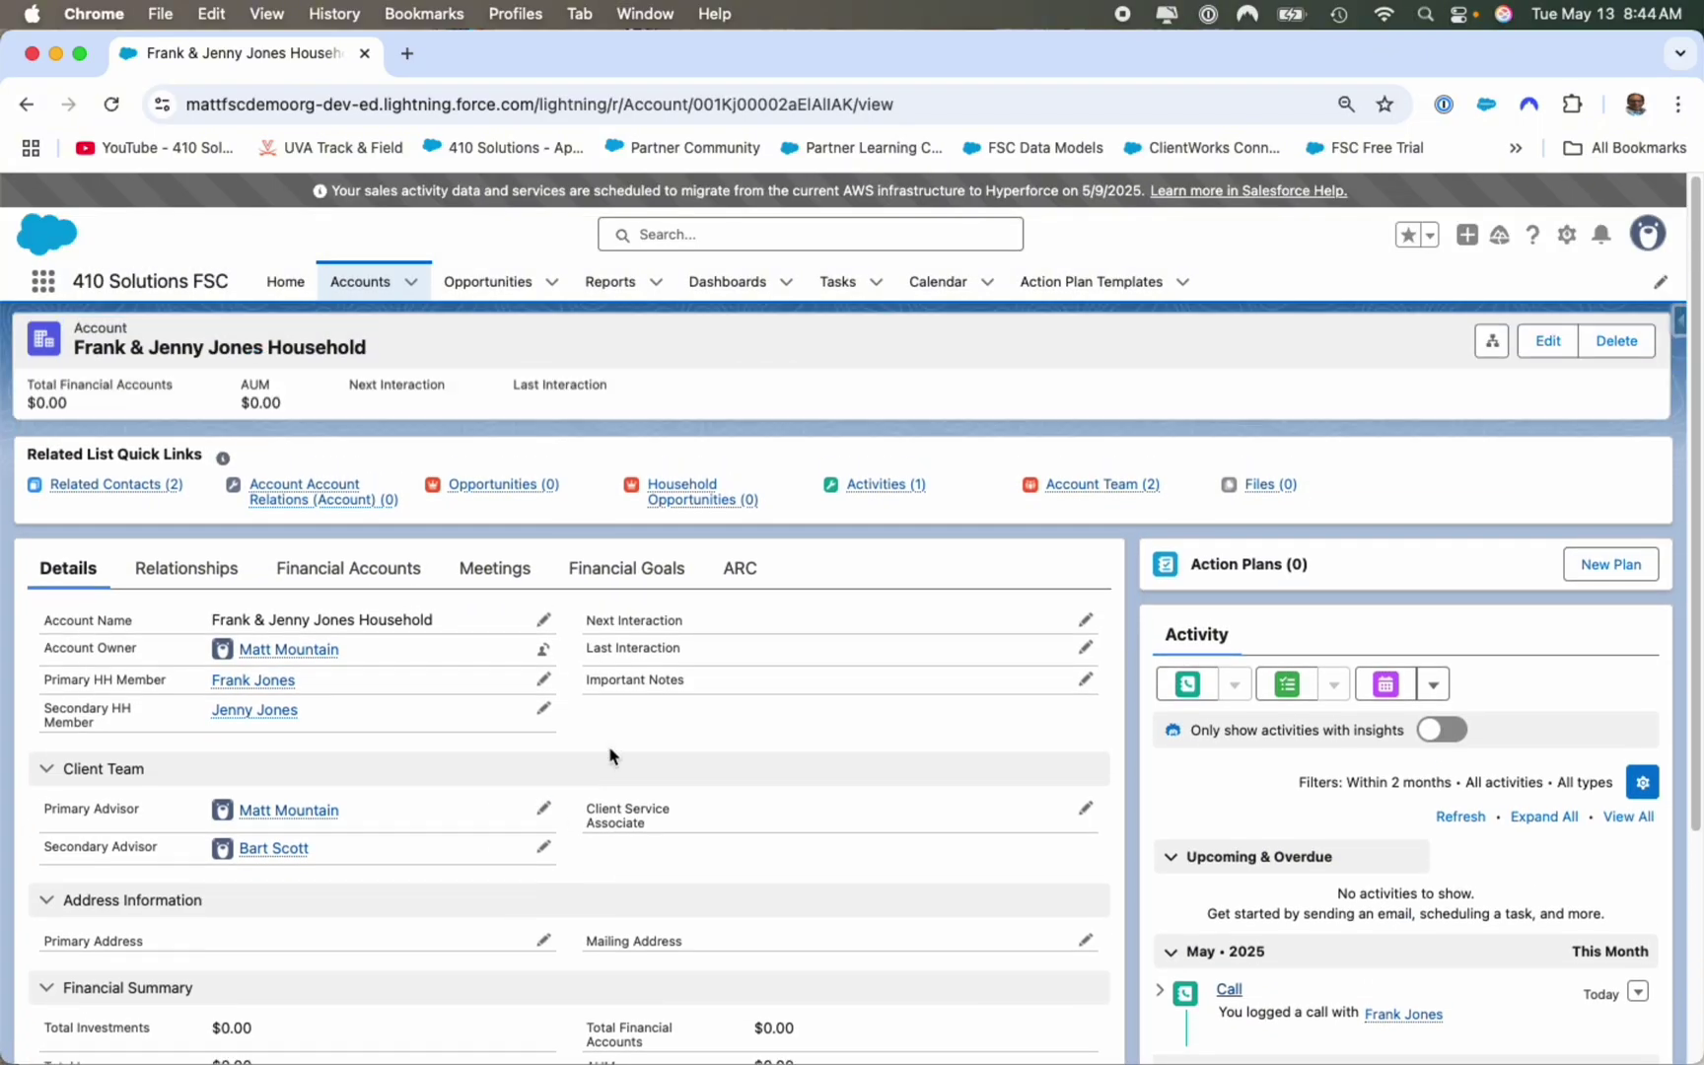
pyautogui.moveTo(1115, 486)
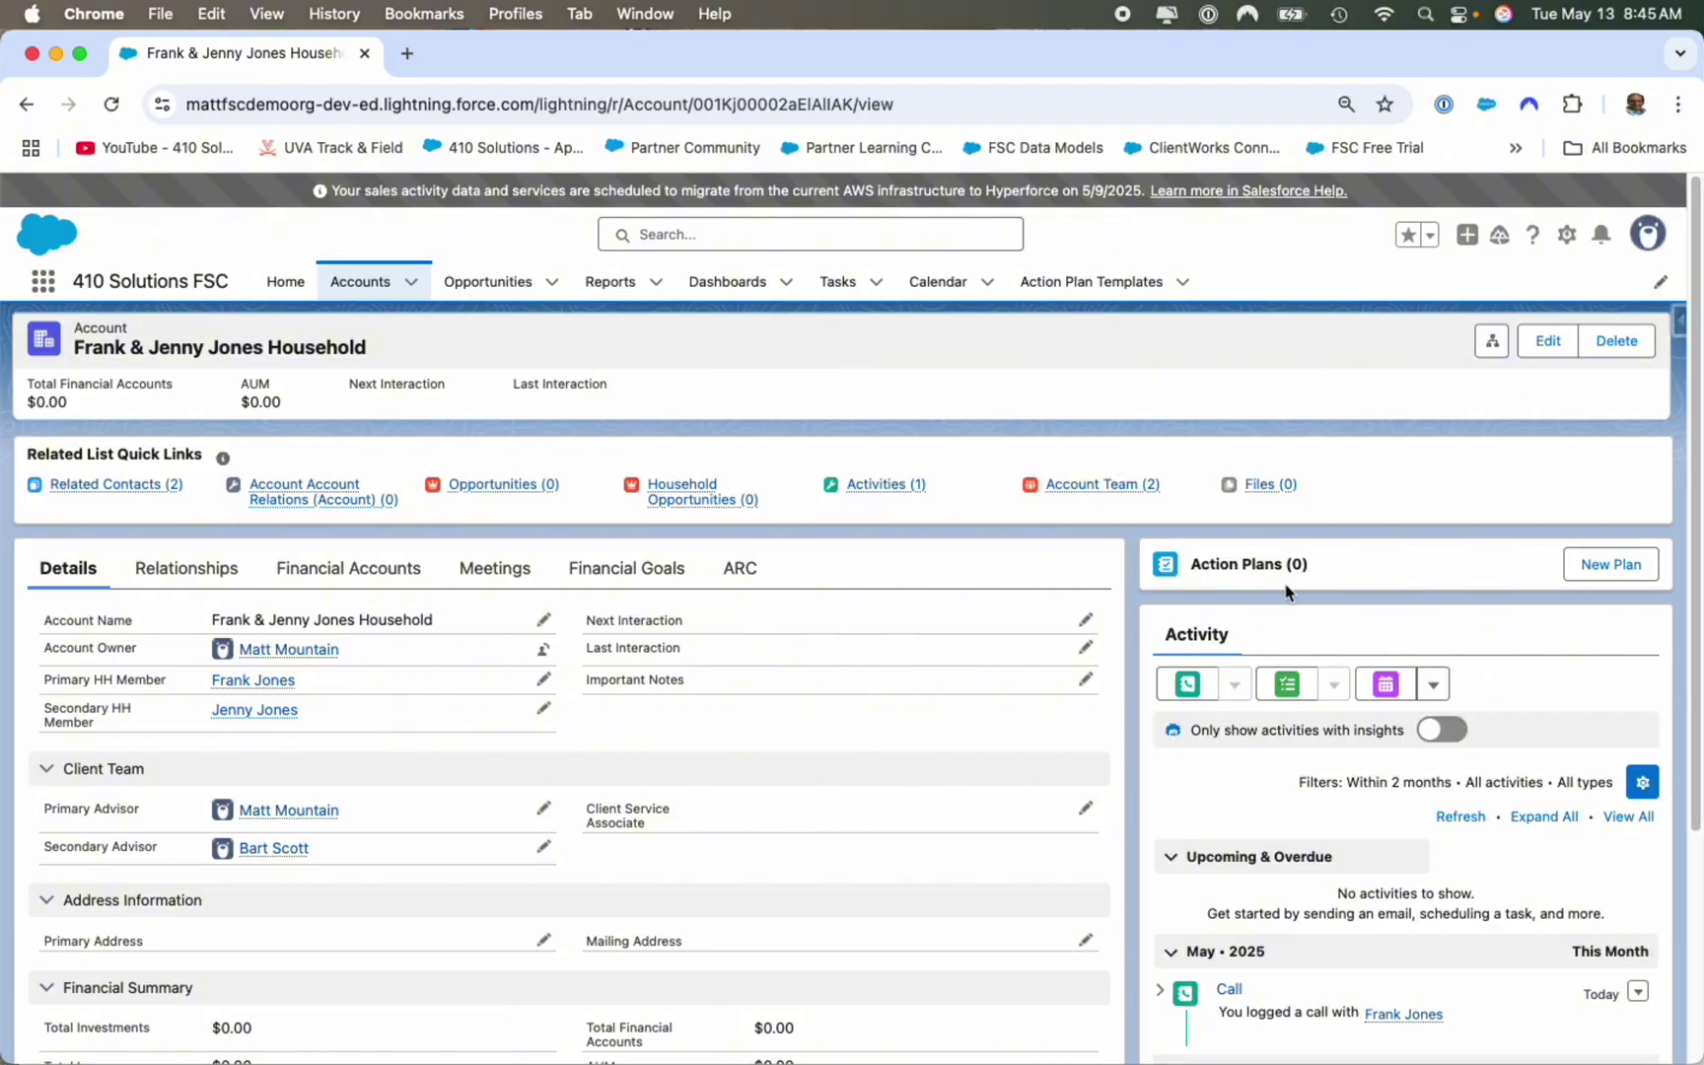
# Step: Start a new event on the household with the subject "Annual Meeting" and the start date May 19, 2025
pyautogui.scroll(-3, 1289, 809)
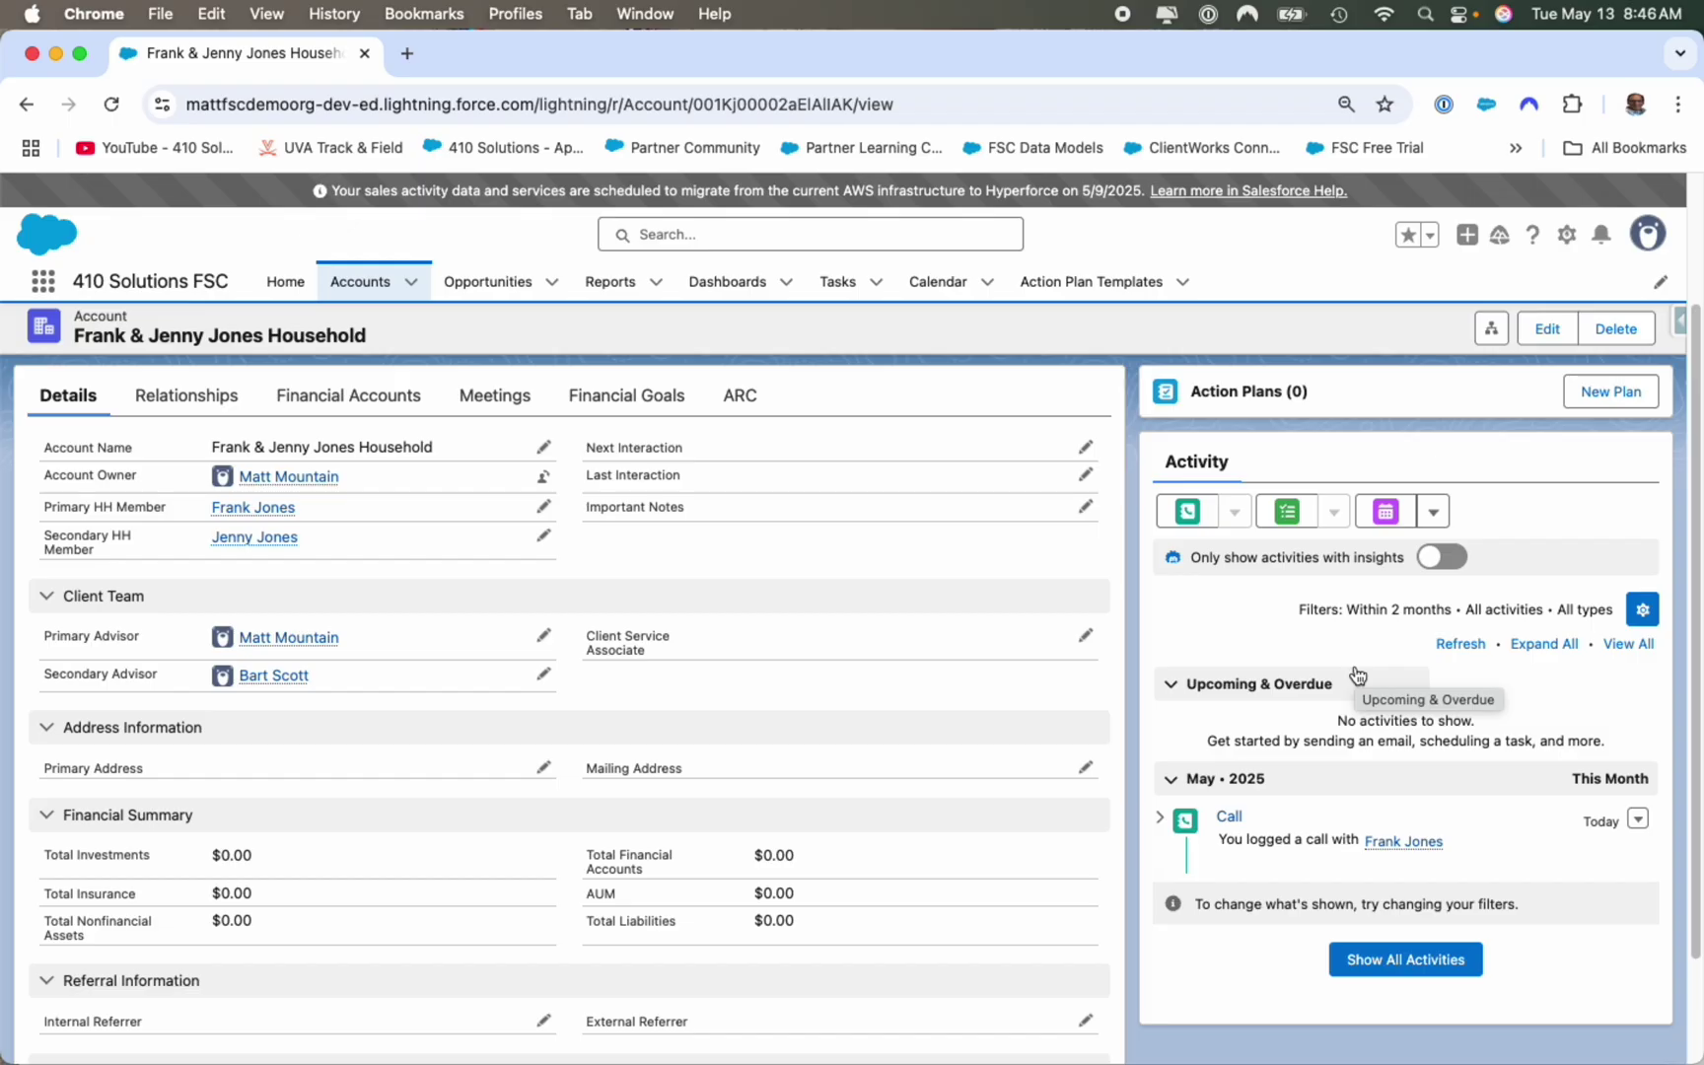
pyautogui.click(1385, 511)
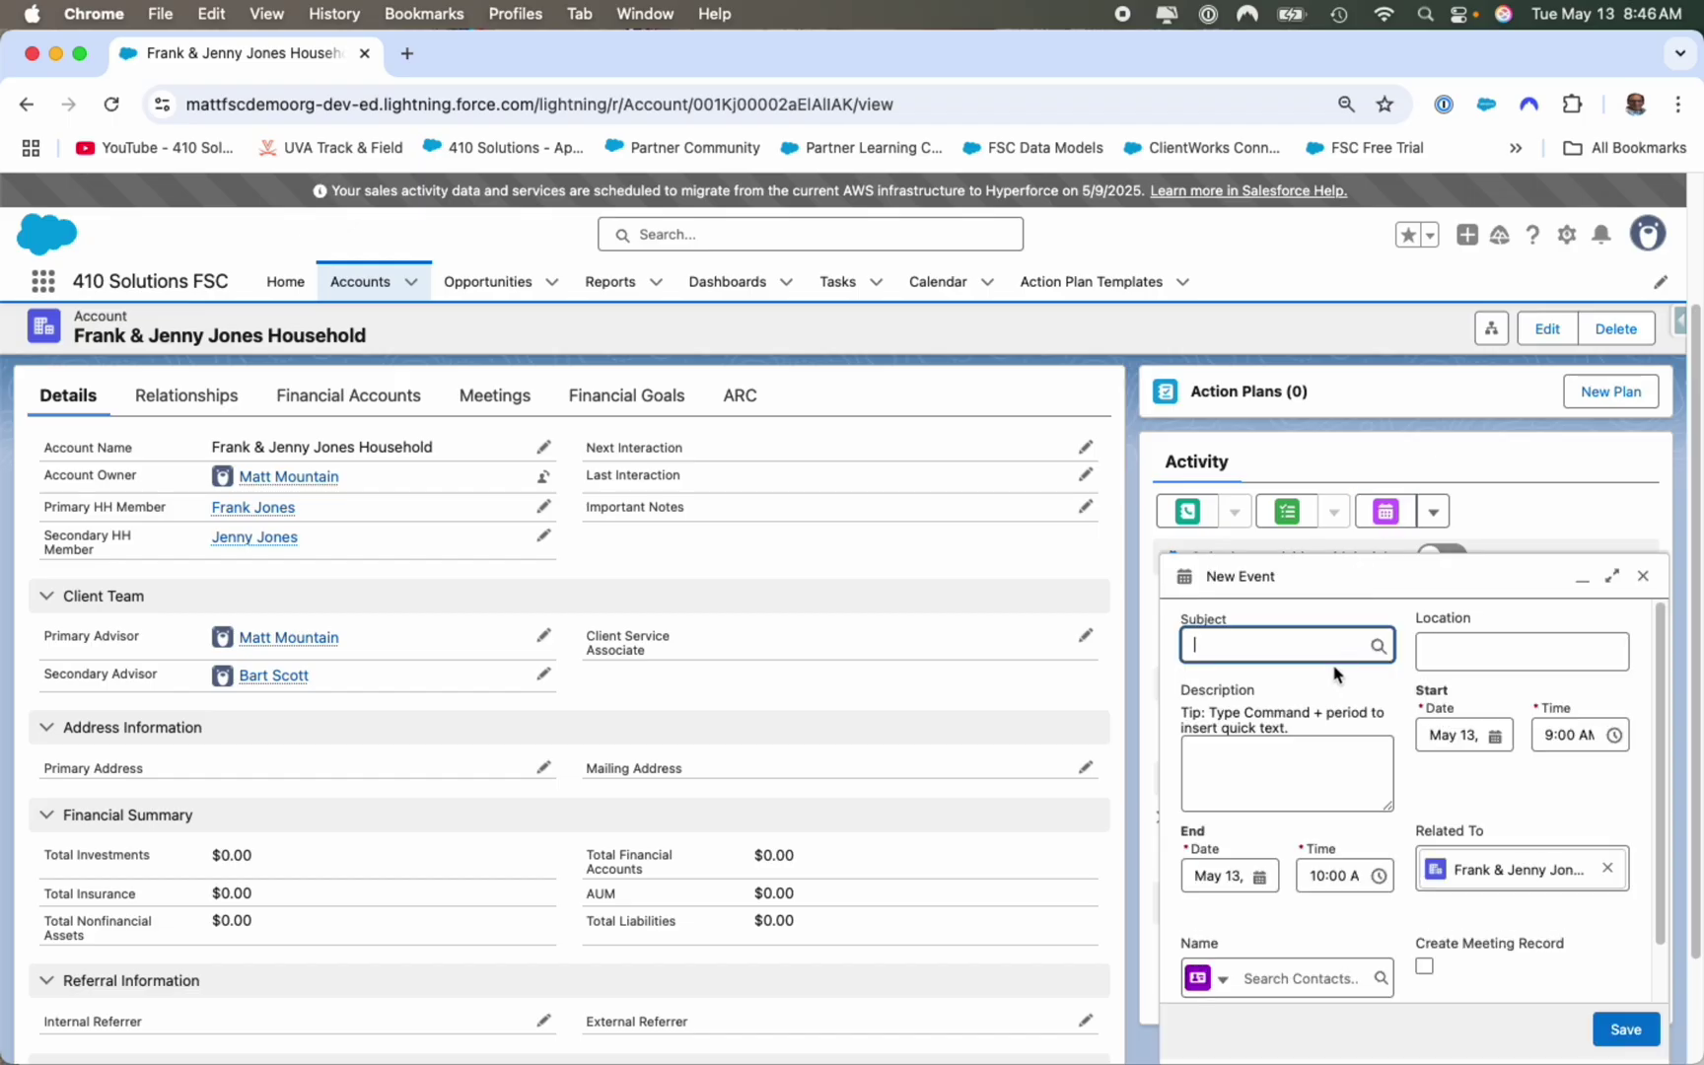
pyautogui.write('Annual Meeting')
pyautogui.click(1466, 737)
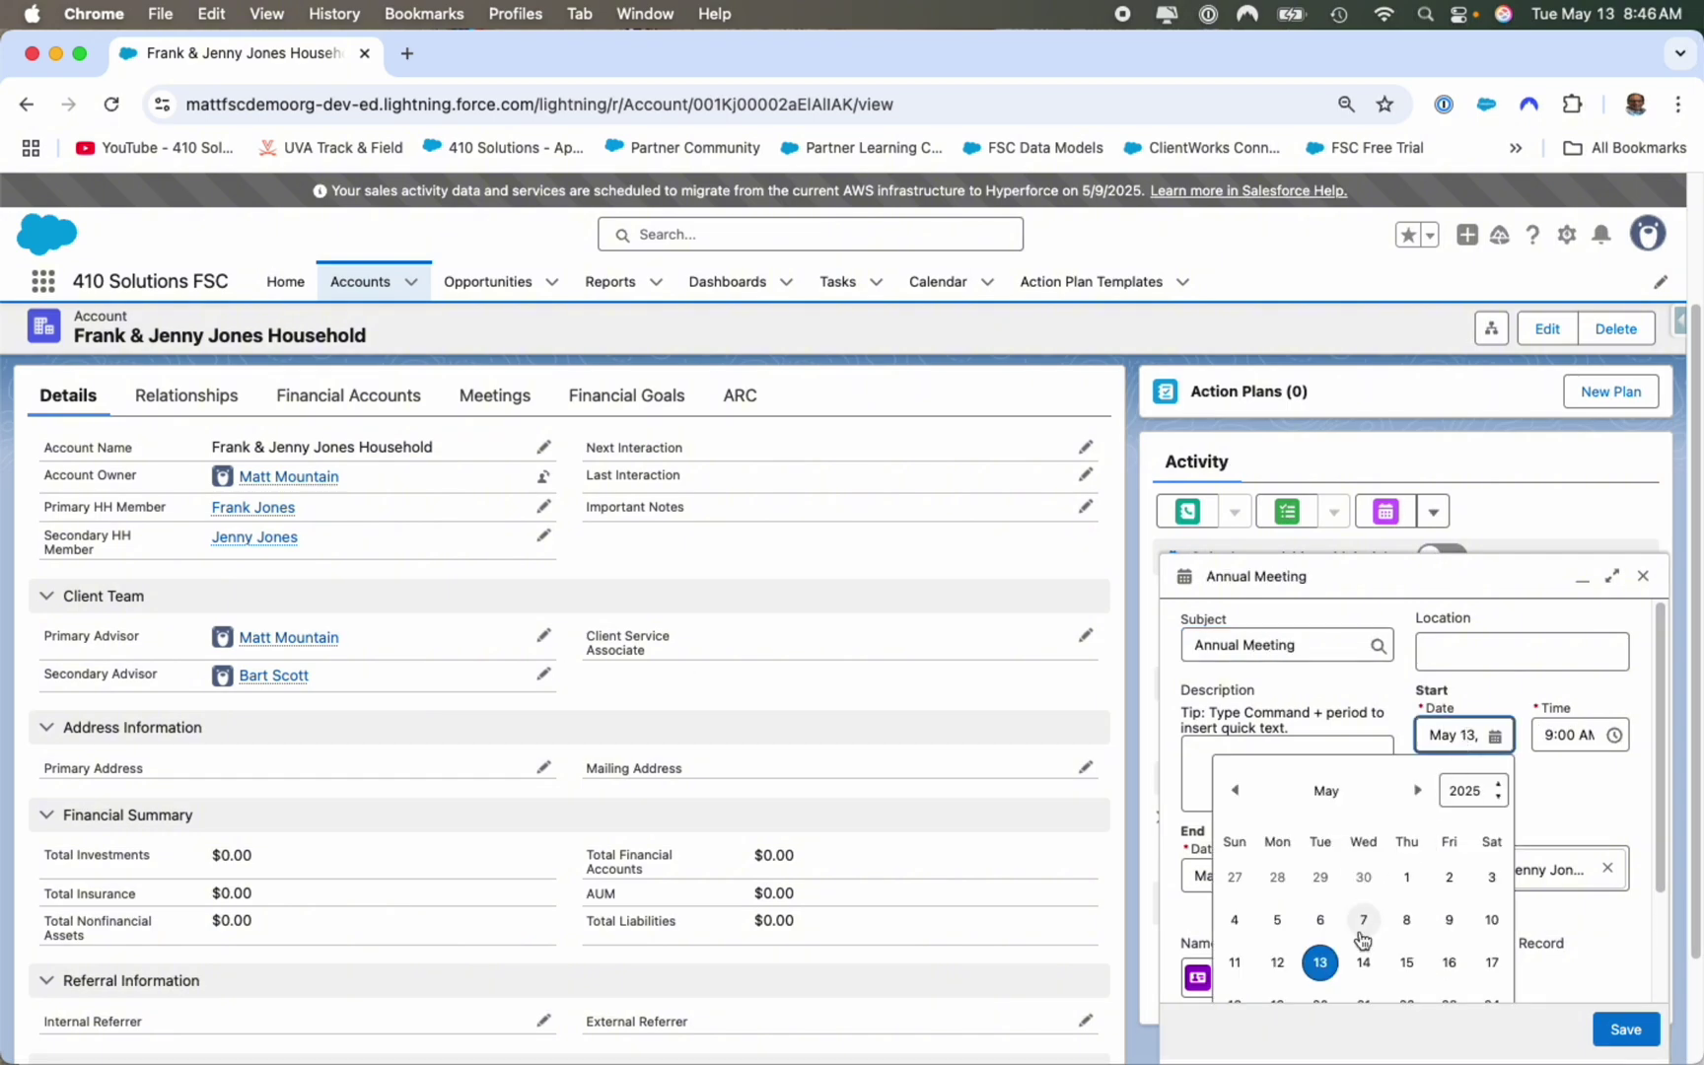
pyautogui.scroll(-1, 1362, 937)
pyautogui.click(1279, 944)
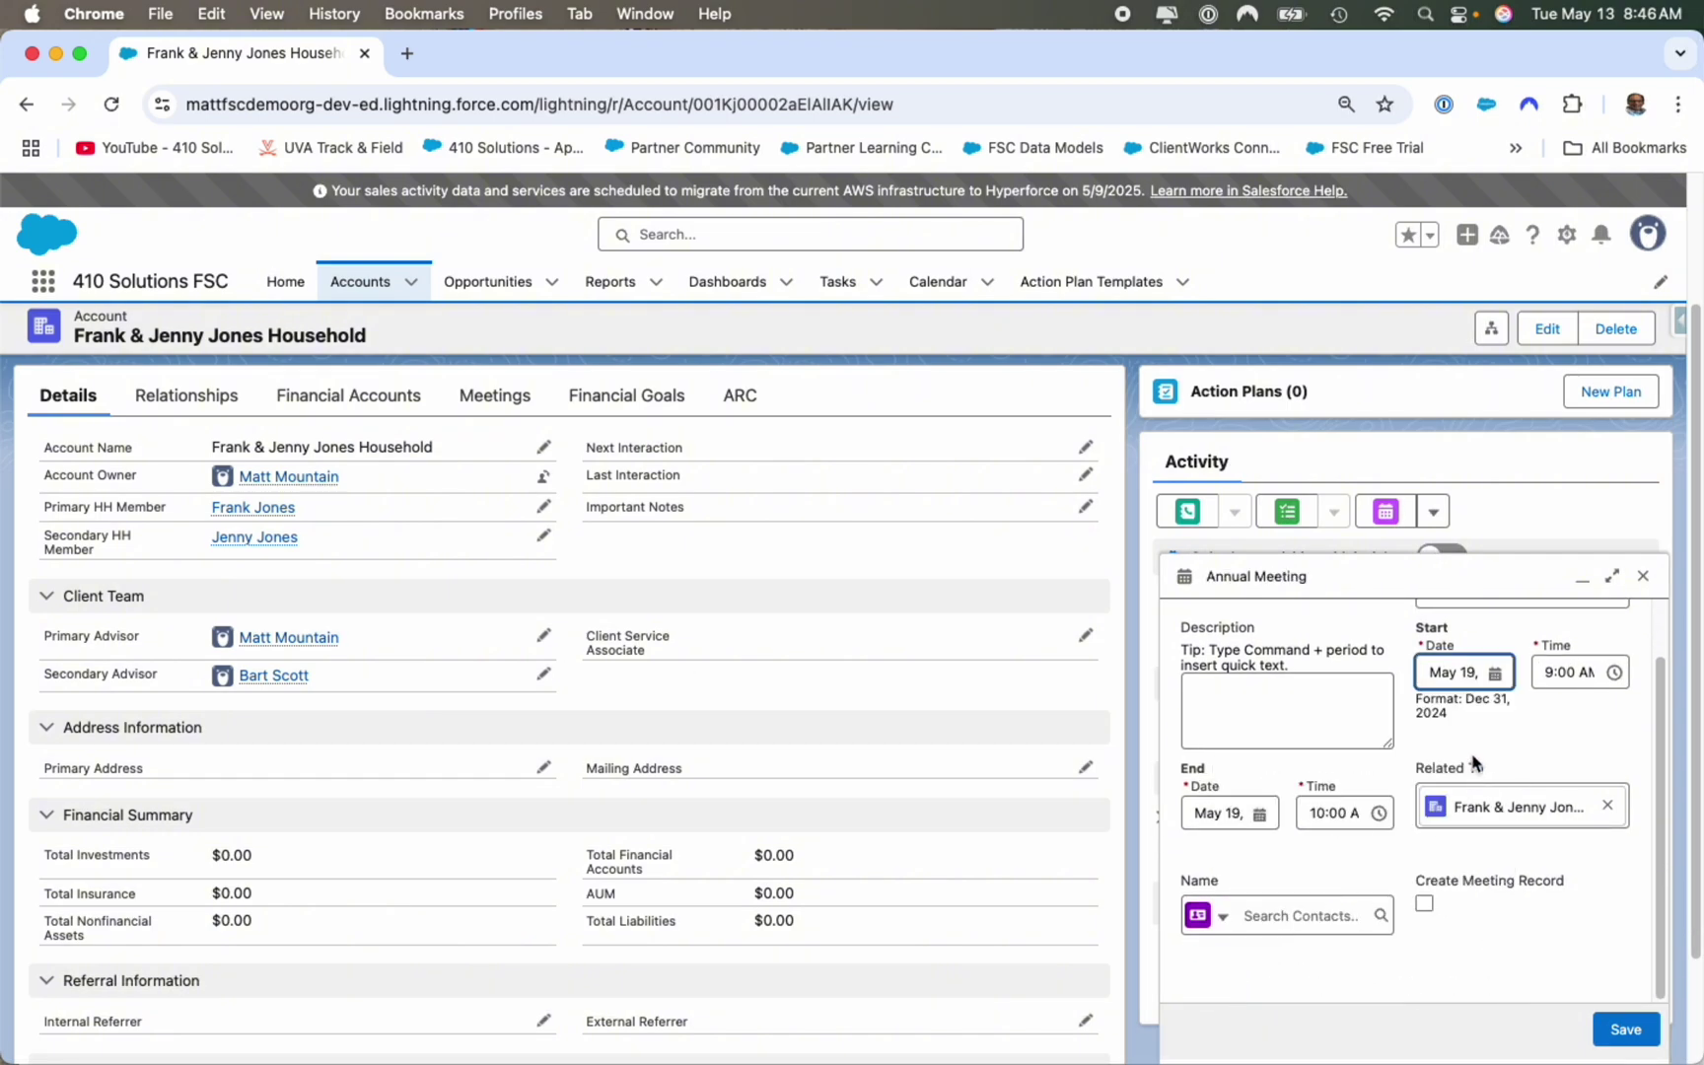
# Step: Enable Create Meeting Record for the Annual Meeting event and save the event
pyautogui.click(1431, 893)
pyautogui.moveTo(1432, 892); pyautogui.dragTo(1568, 898)
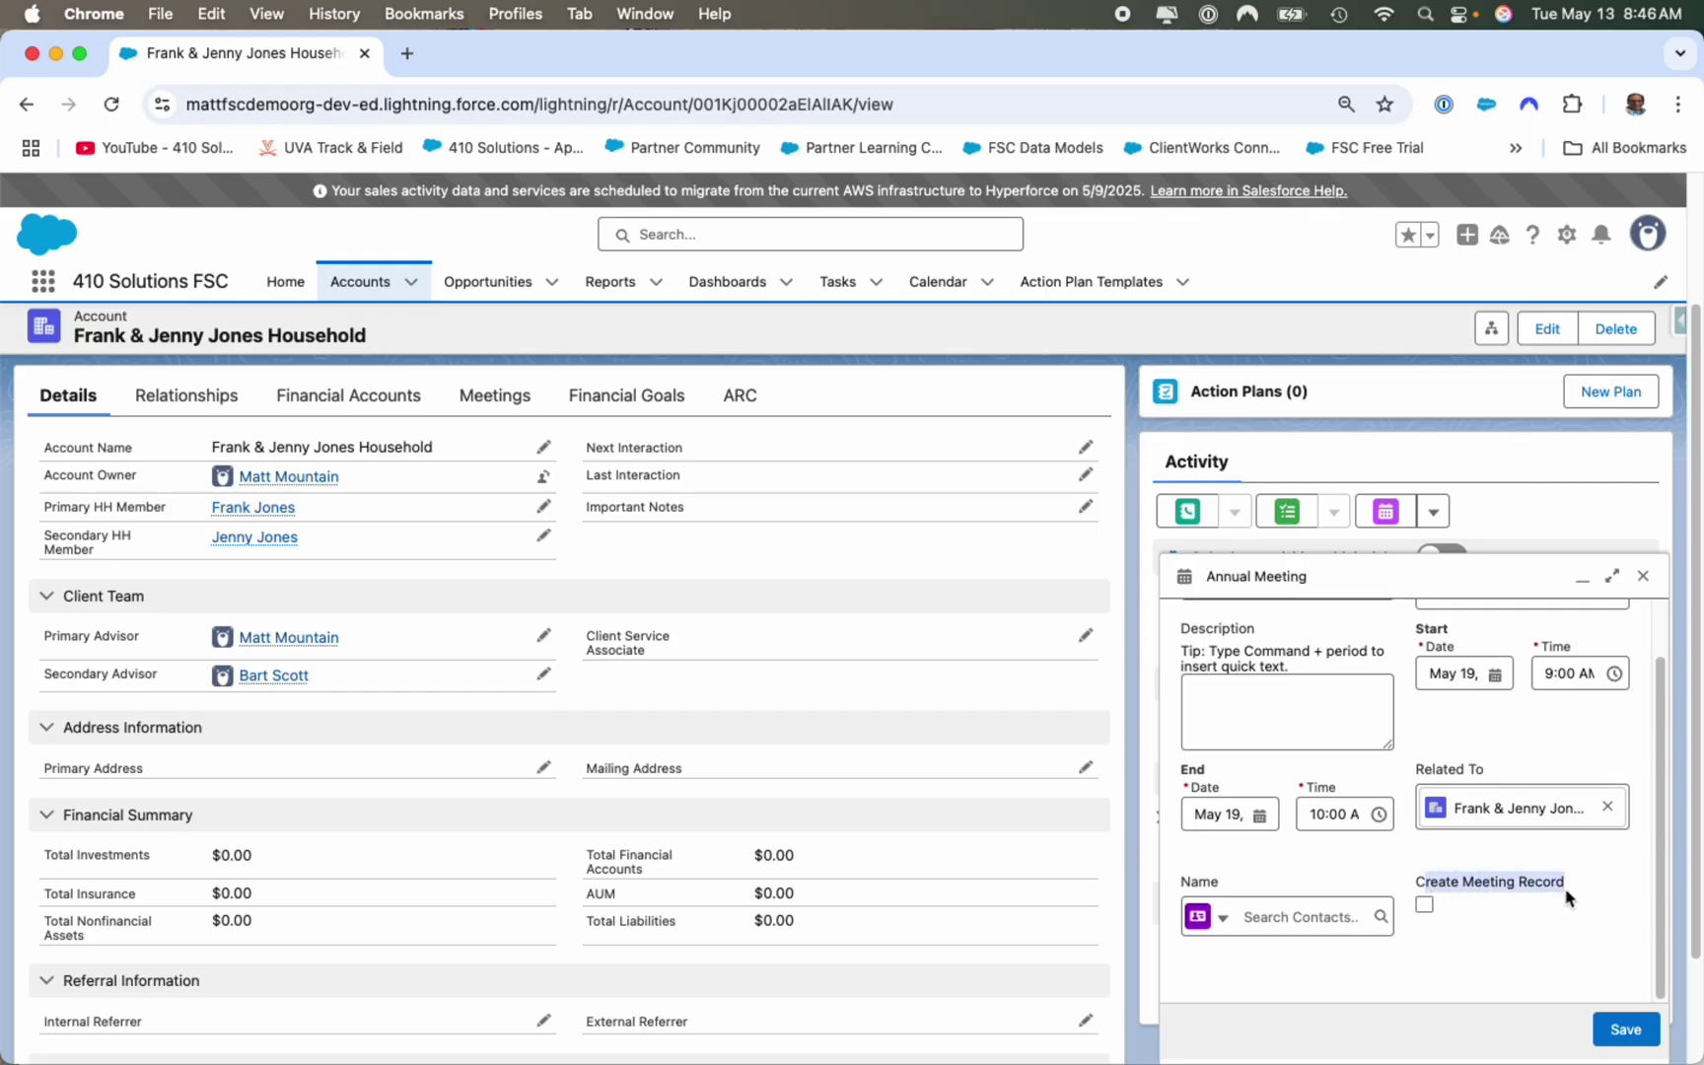
pyautogui.click(1426, 905)
pyautogui.click(1644, 1028)
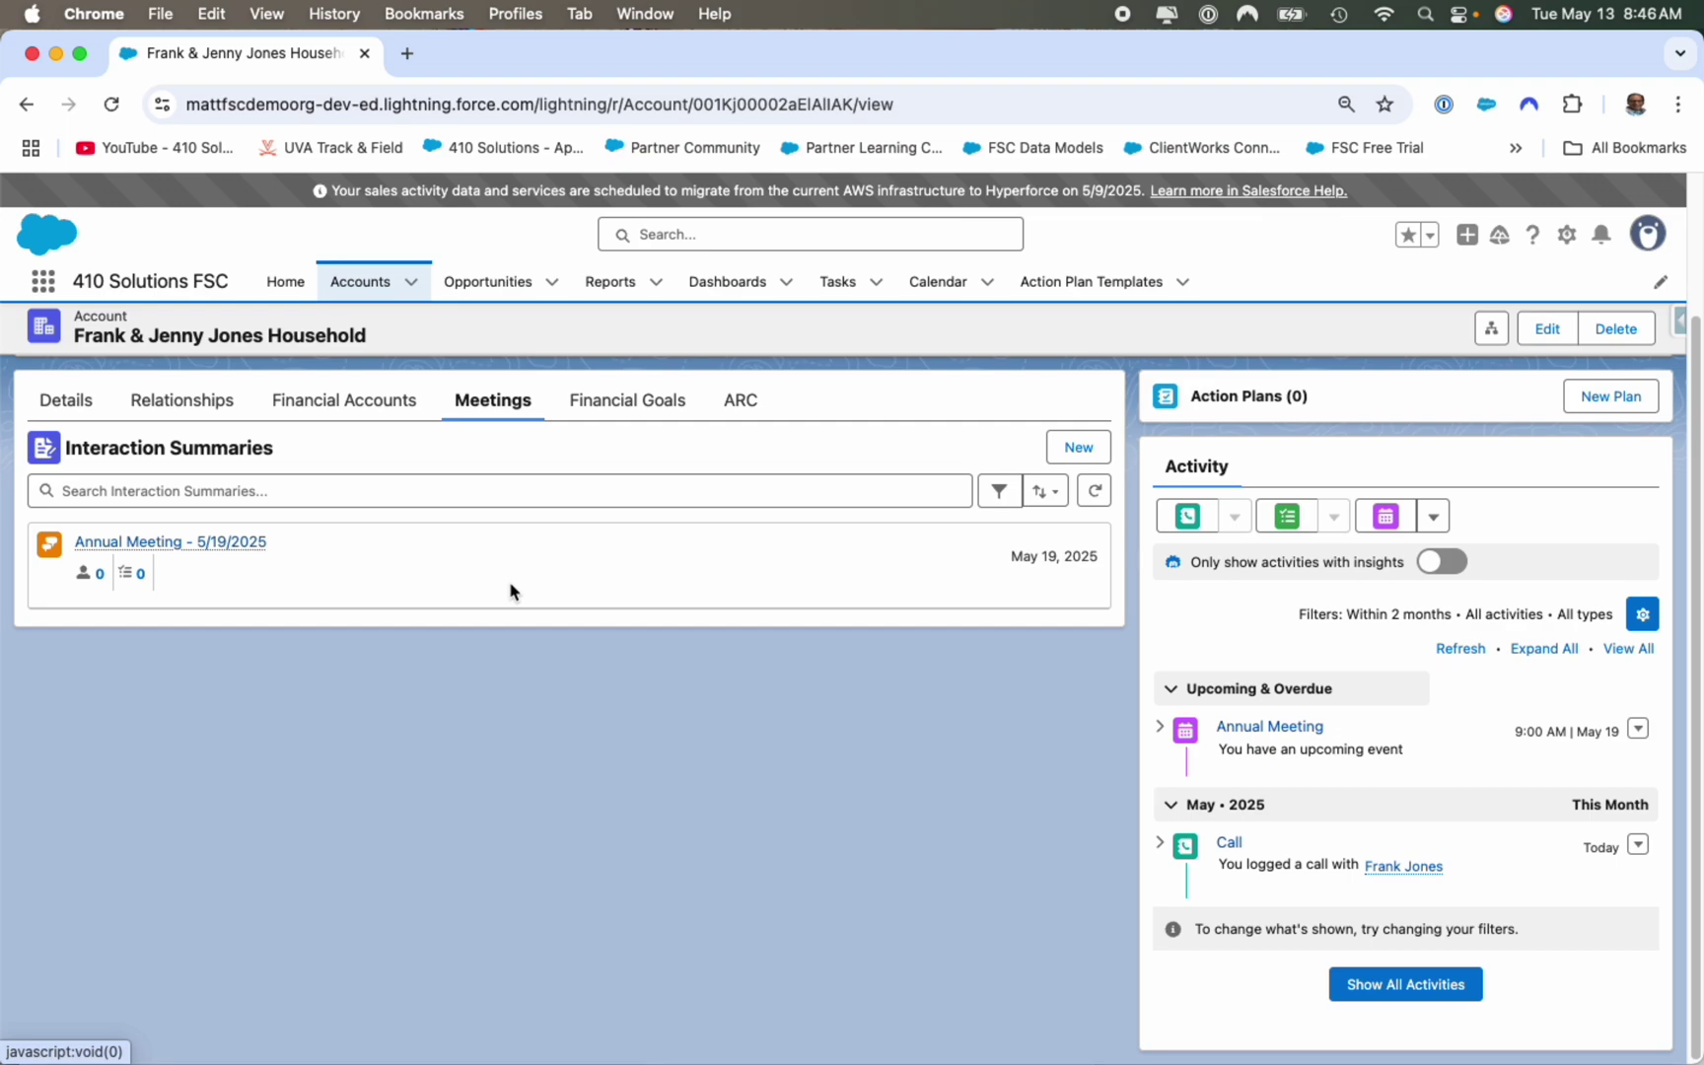
# Step: Open the Annual Meeting - 5/19/2025 interaction summary, enter the Tax meeting note "We discussed stuff" and save it
pyautogui.moveTo(123, 547)
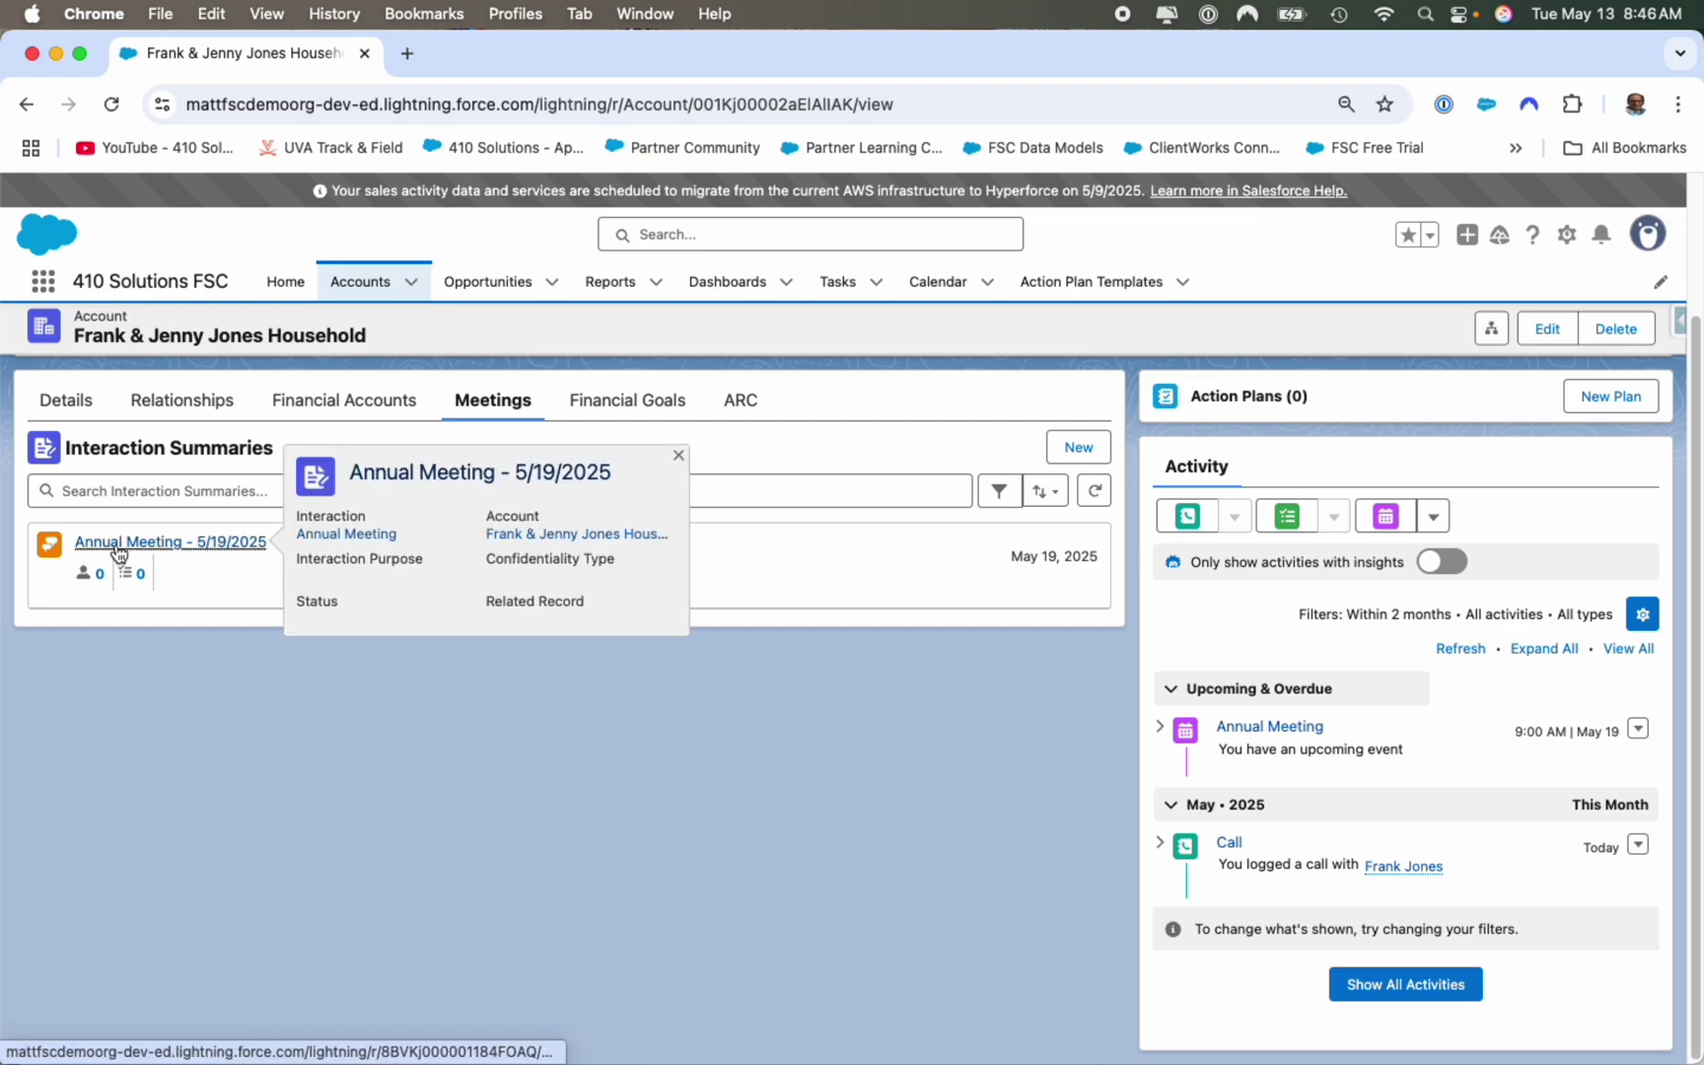
pyautogui.click(204, 550)
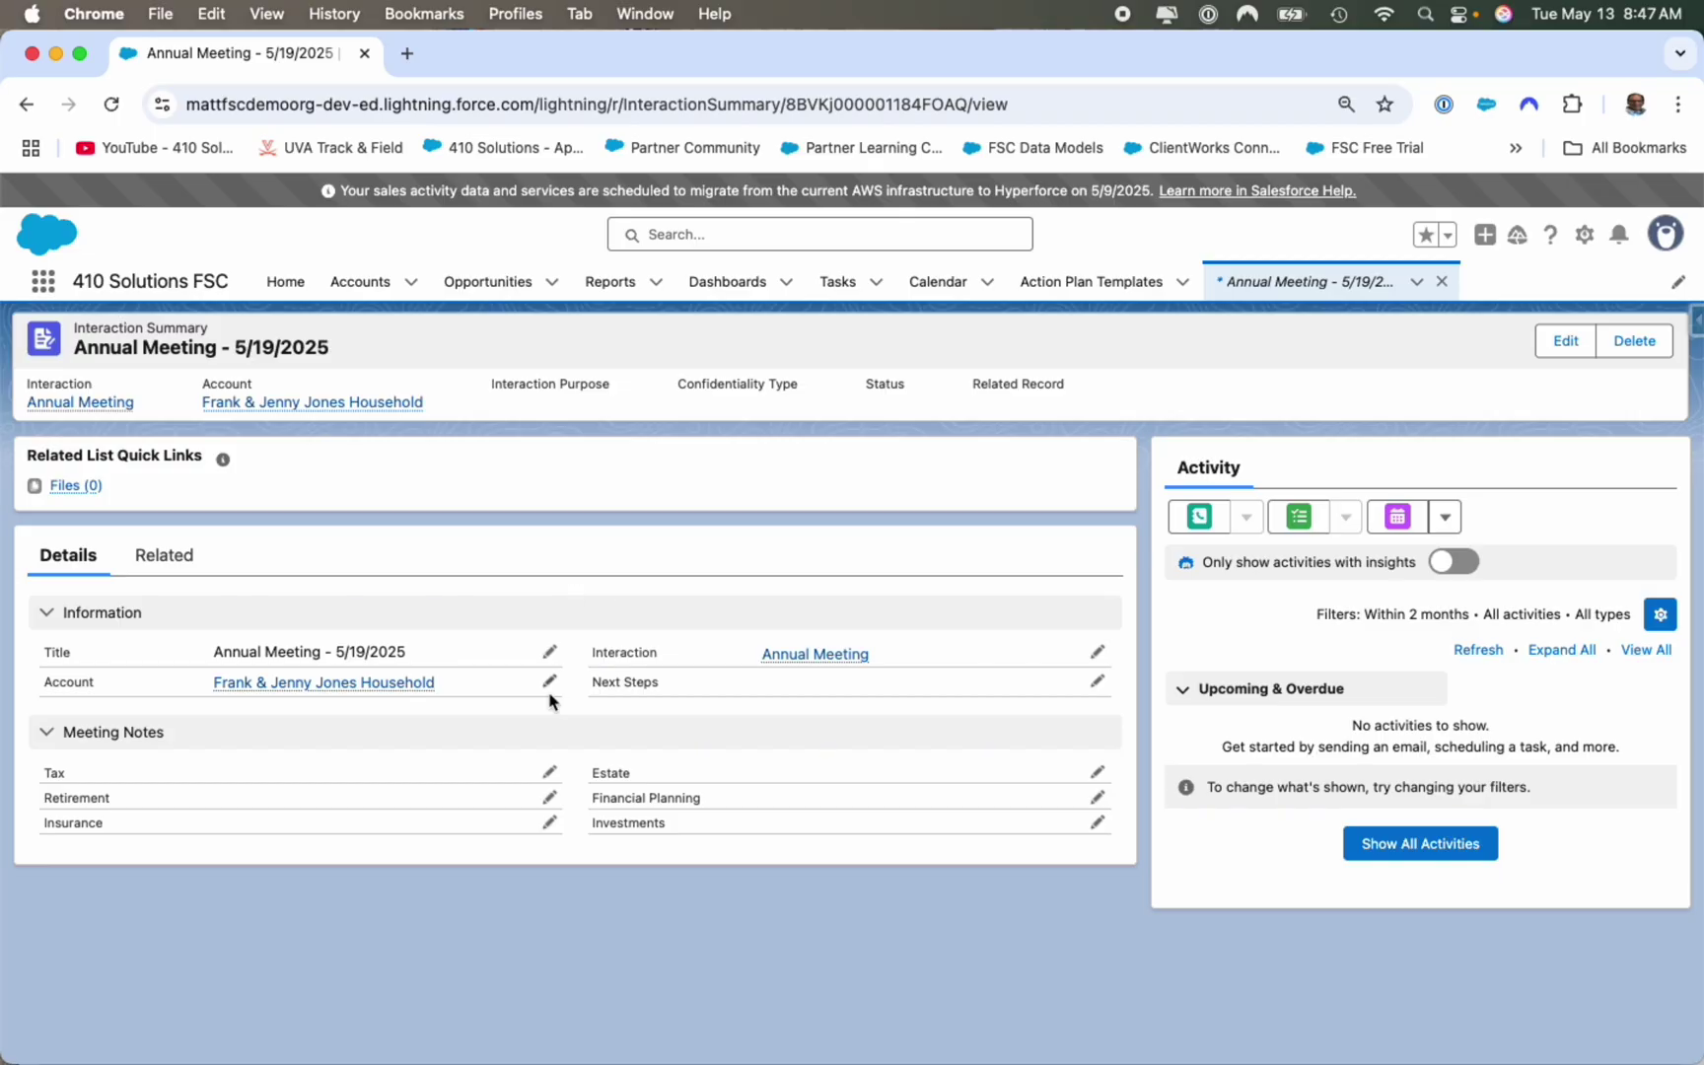
pyautogui.click(550, 772)
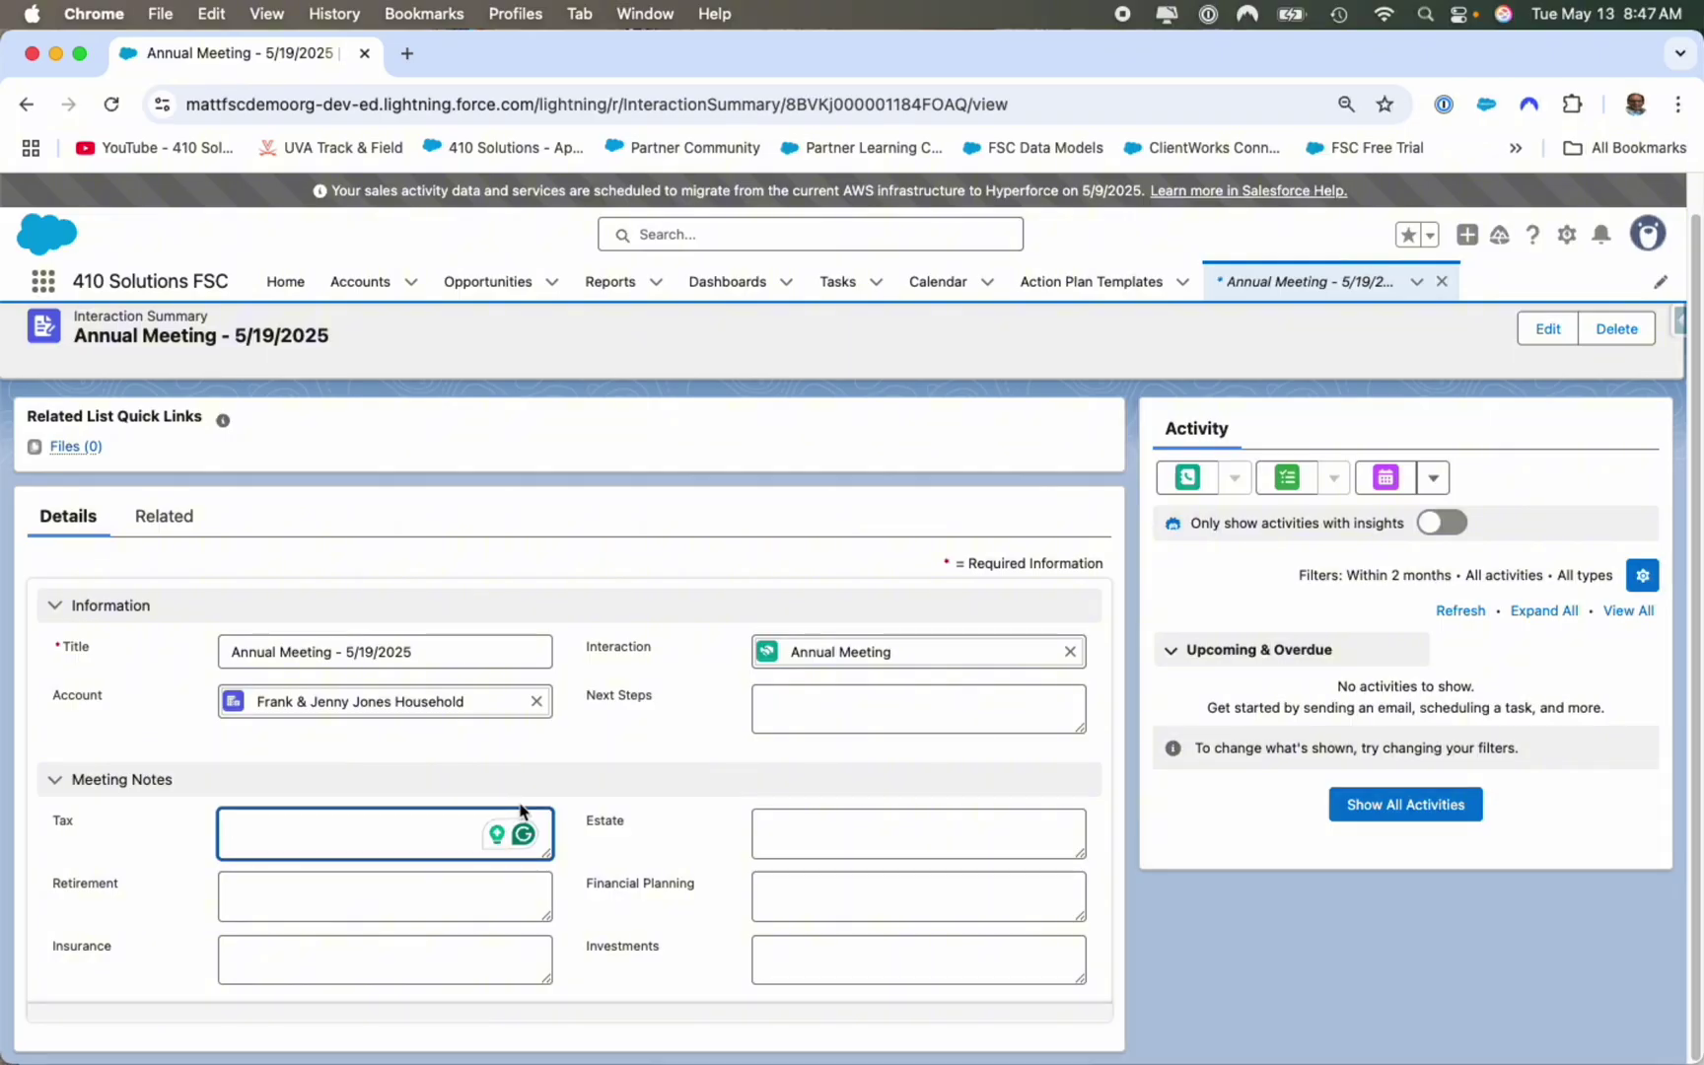
pyautogui.write('T')
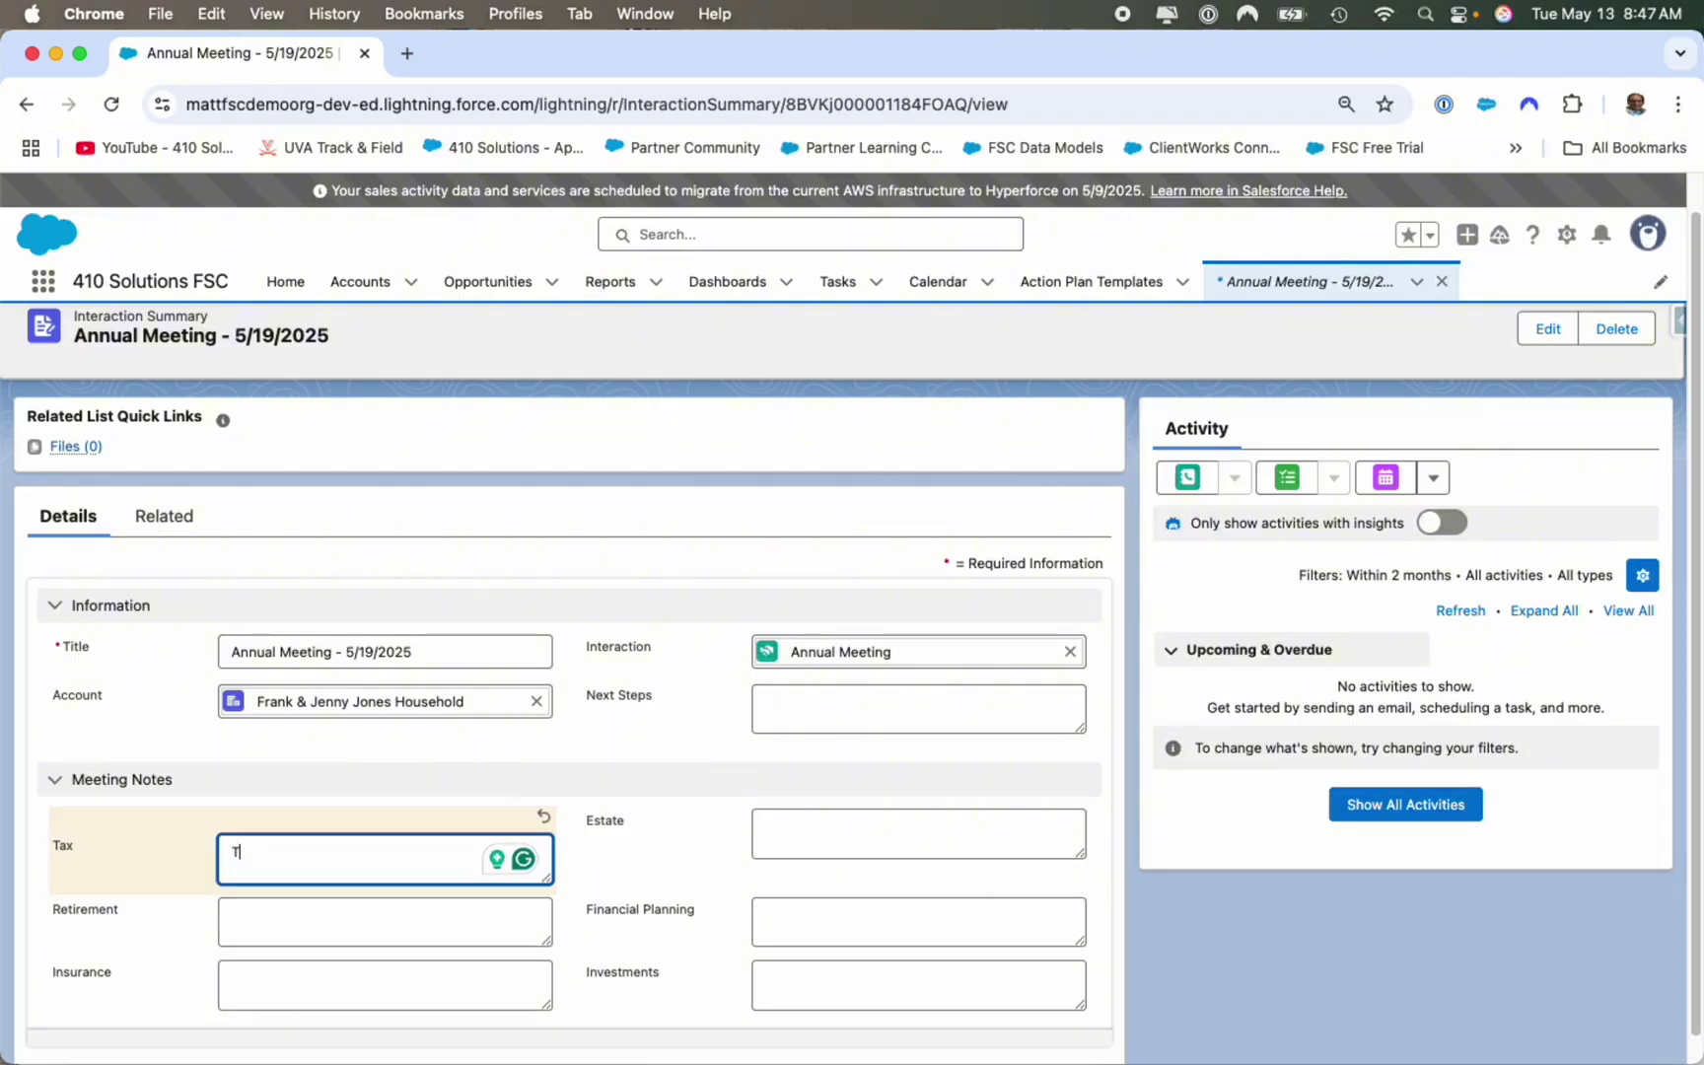
pyautogui.press('BackSpace')
pyautogui.write('We discussed stuff')
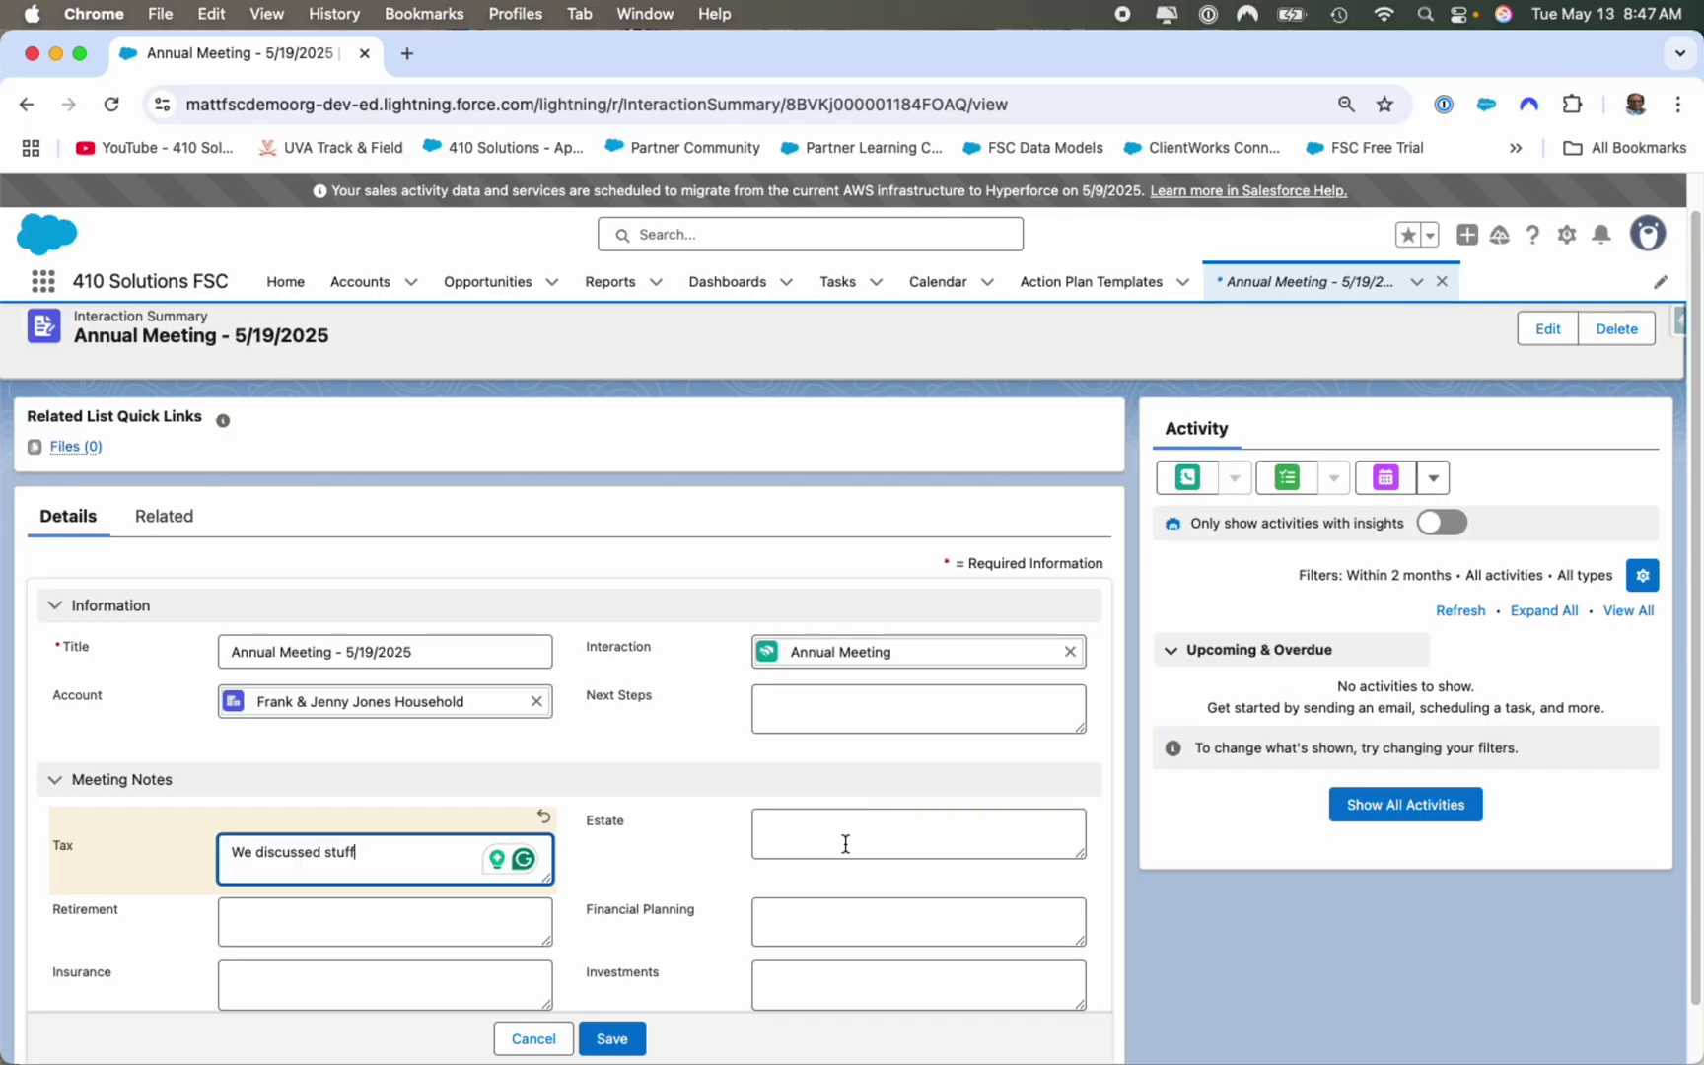
pyautogui.click(611, 1038)
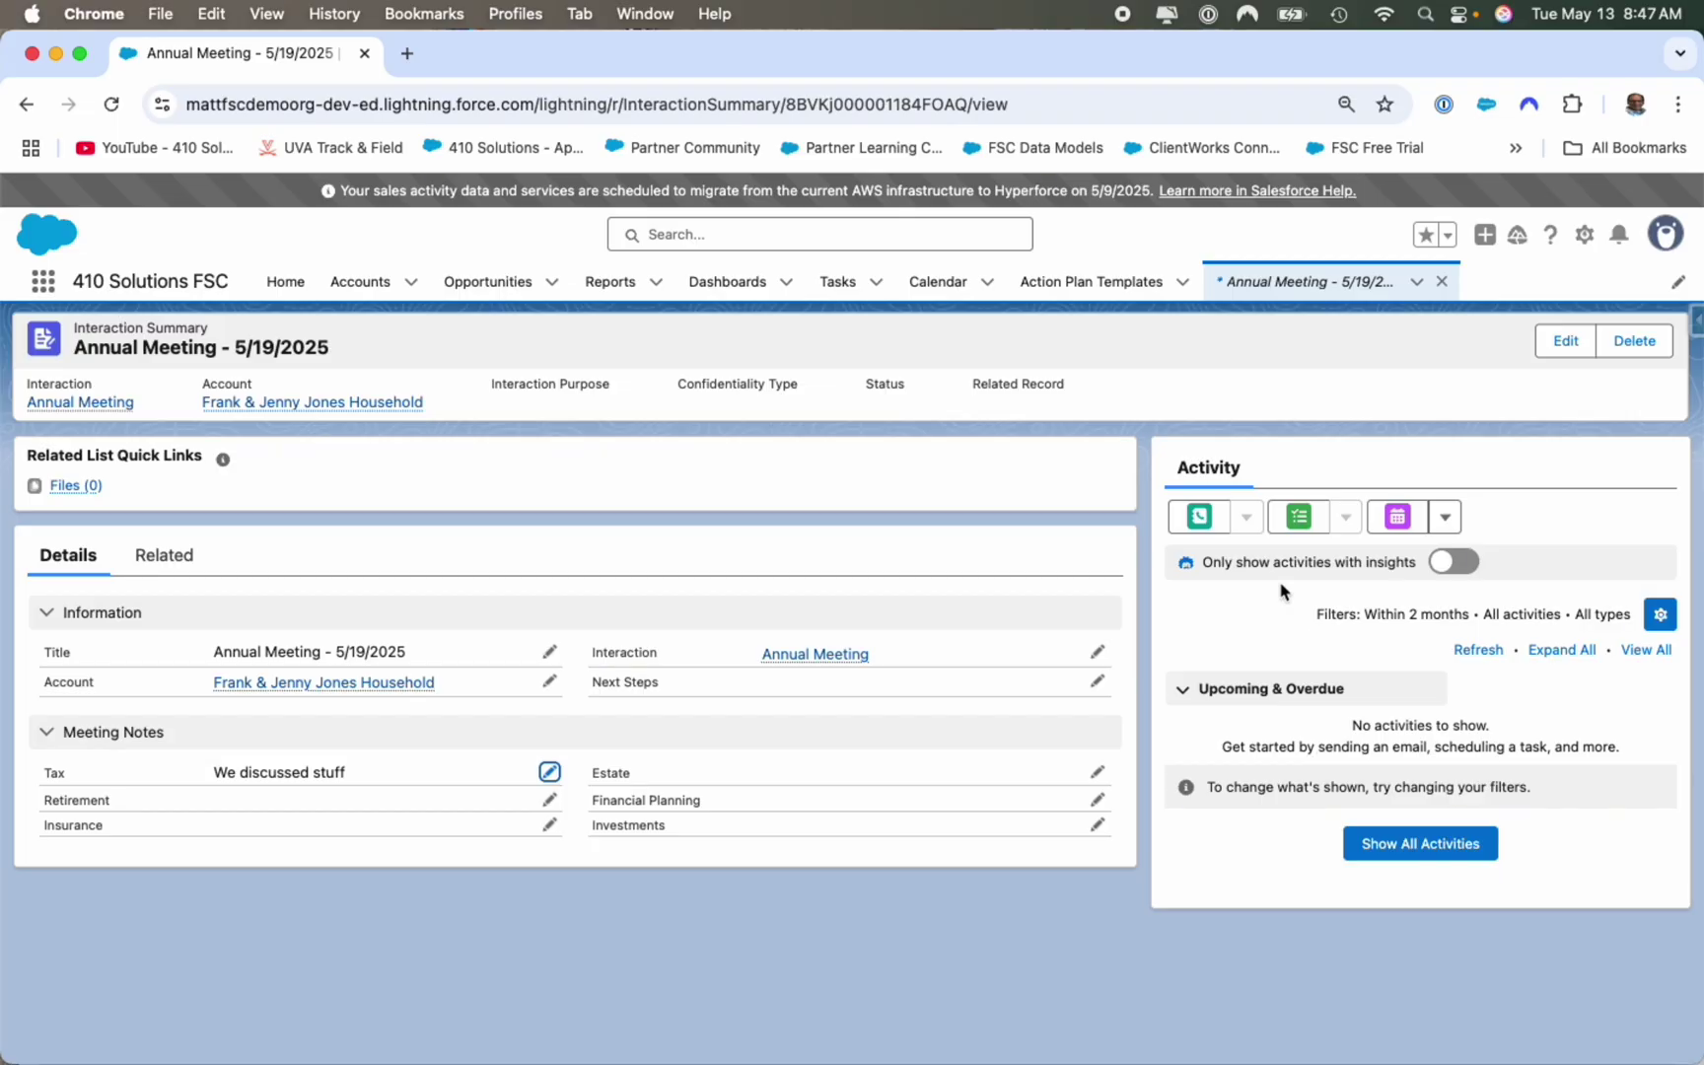
# Step: Return to the household record and search its meeting interaction summaries for "Insurance"
pyautogui.click(396, 683)
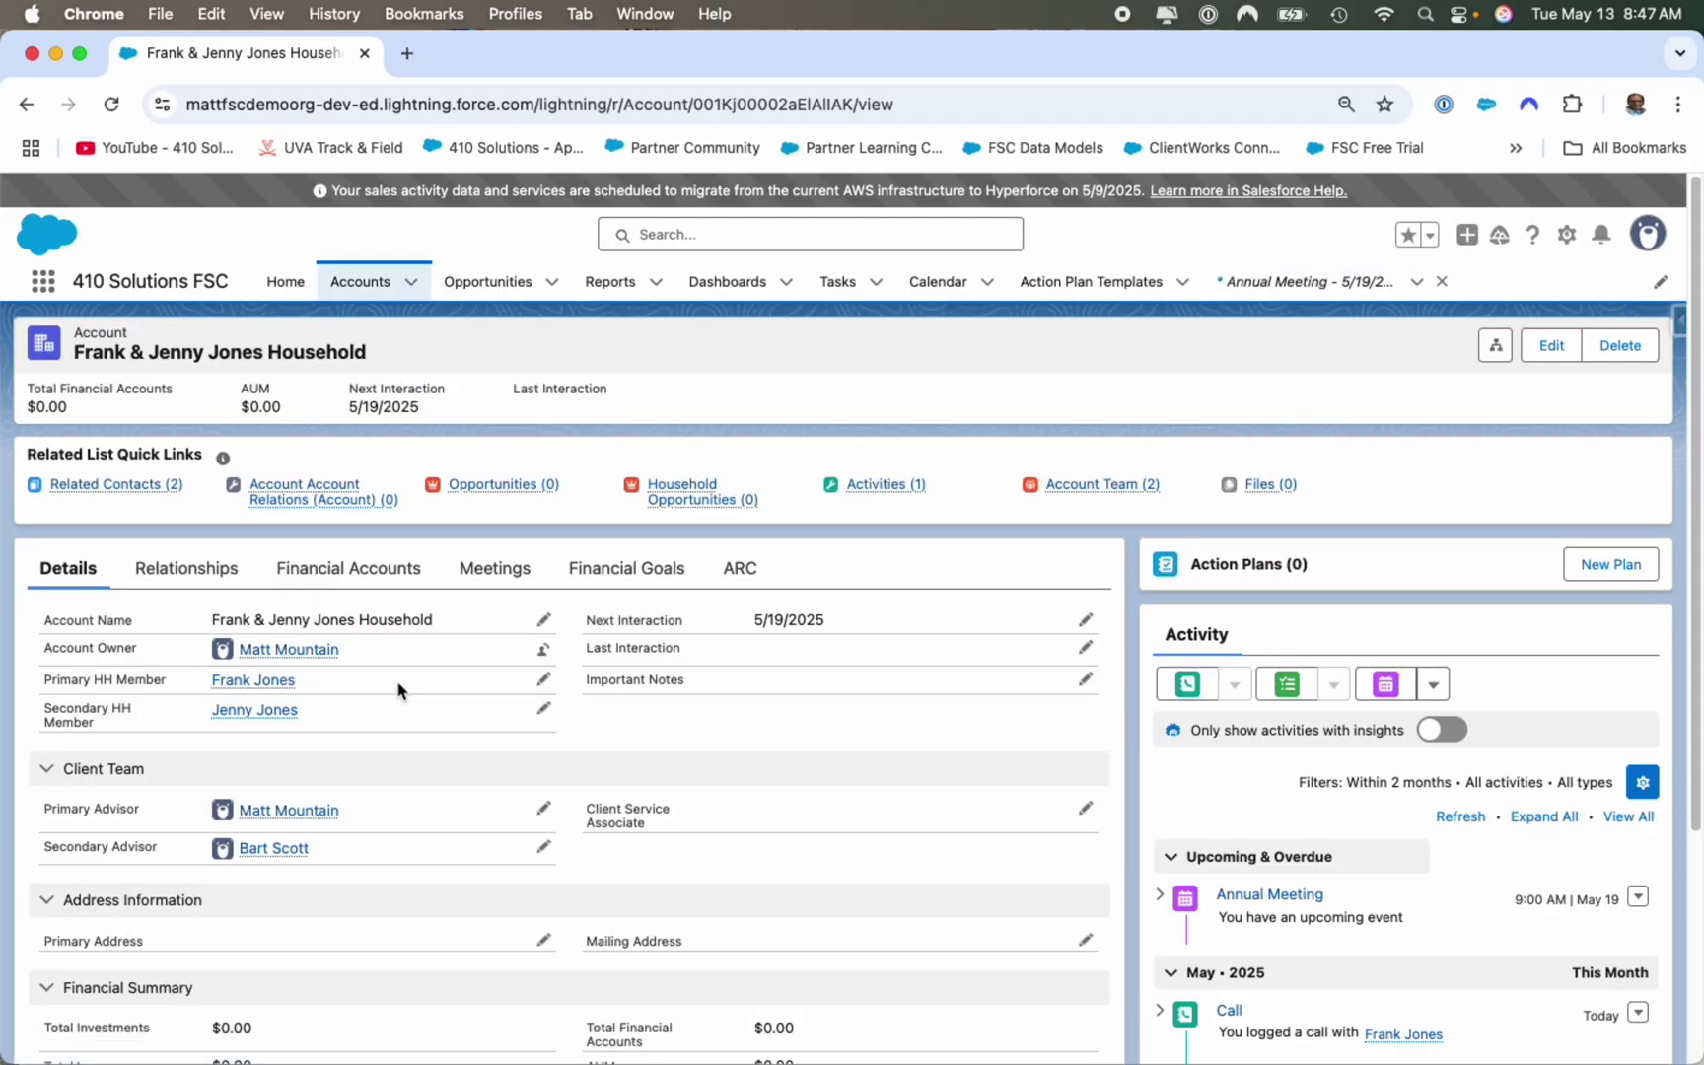
pyautogui.click(473, 572)
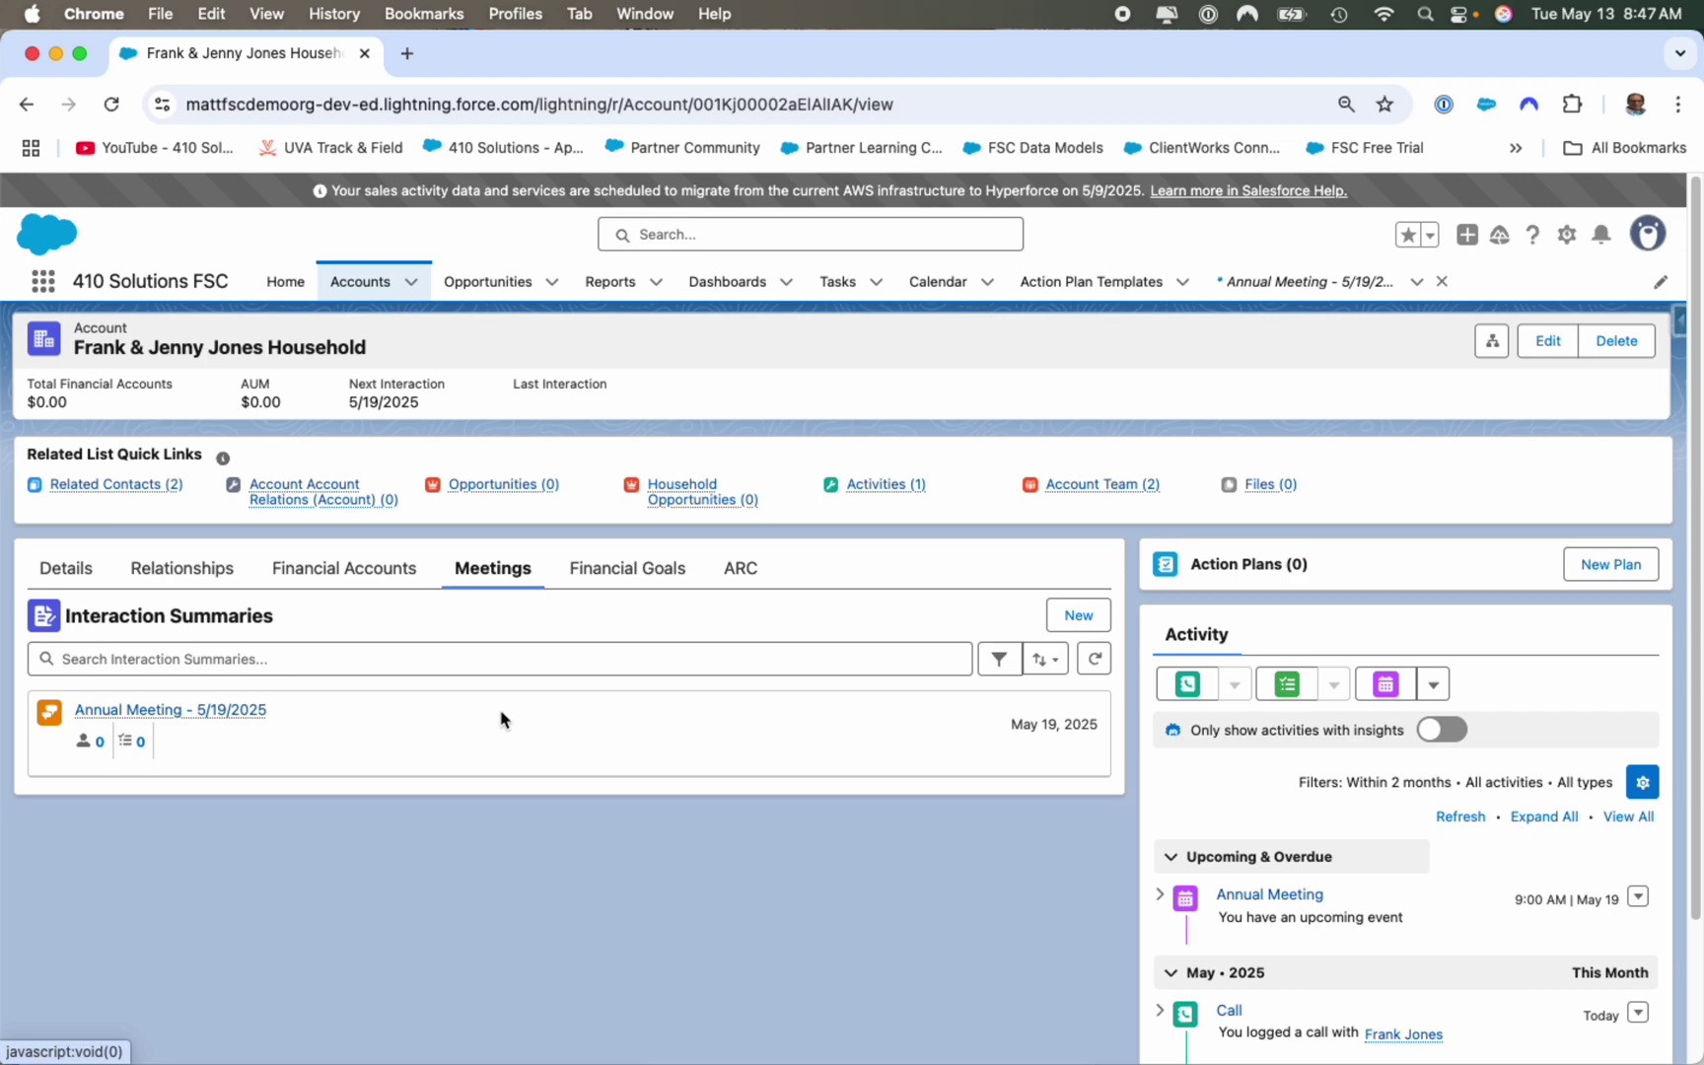
pyautogui.click(530, 661)
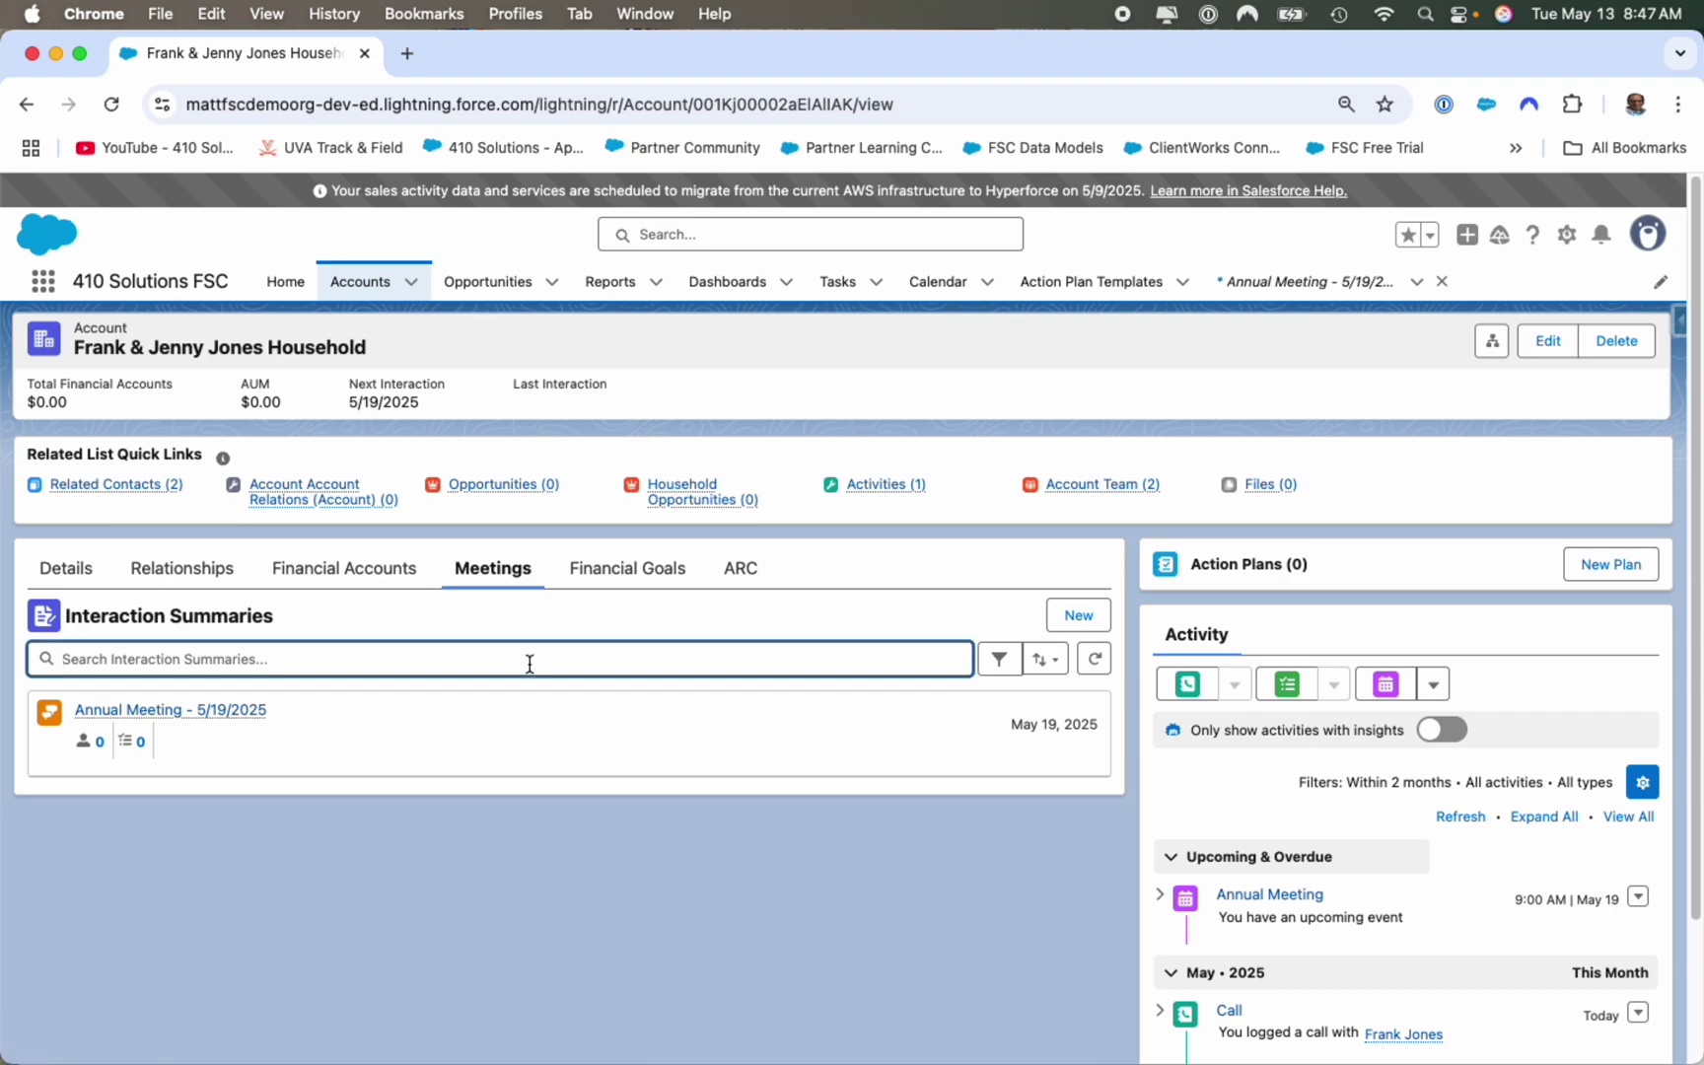
pyautogui.write('Insuranc')
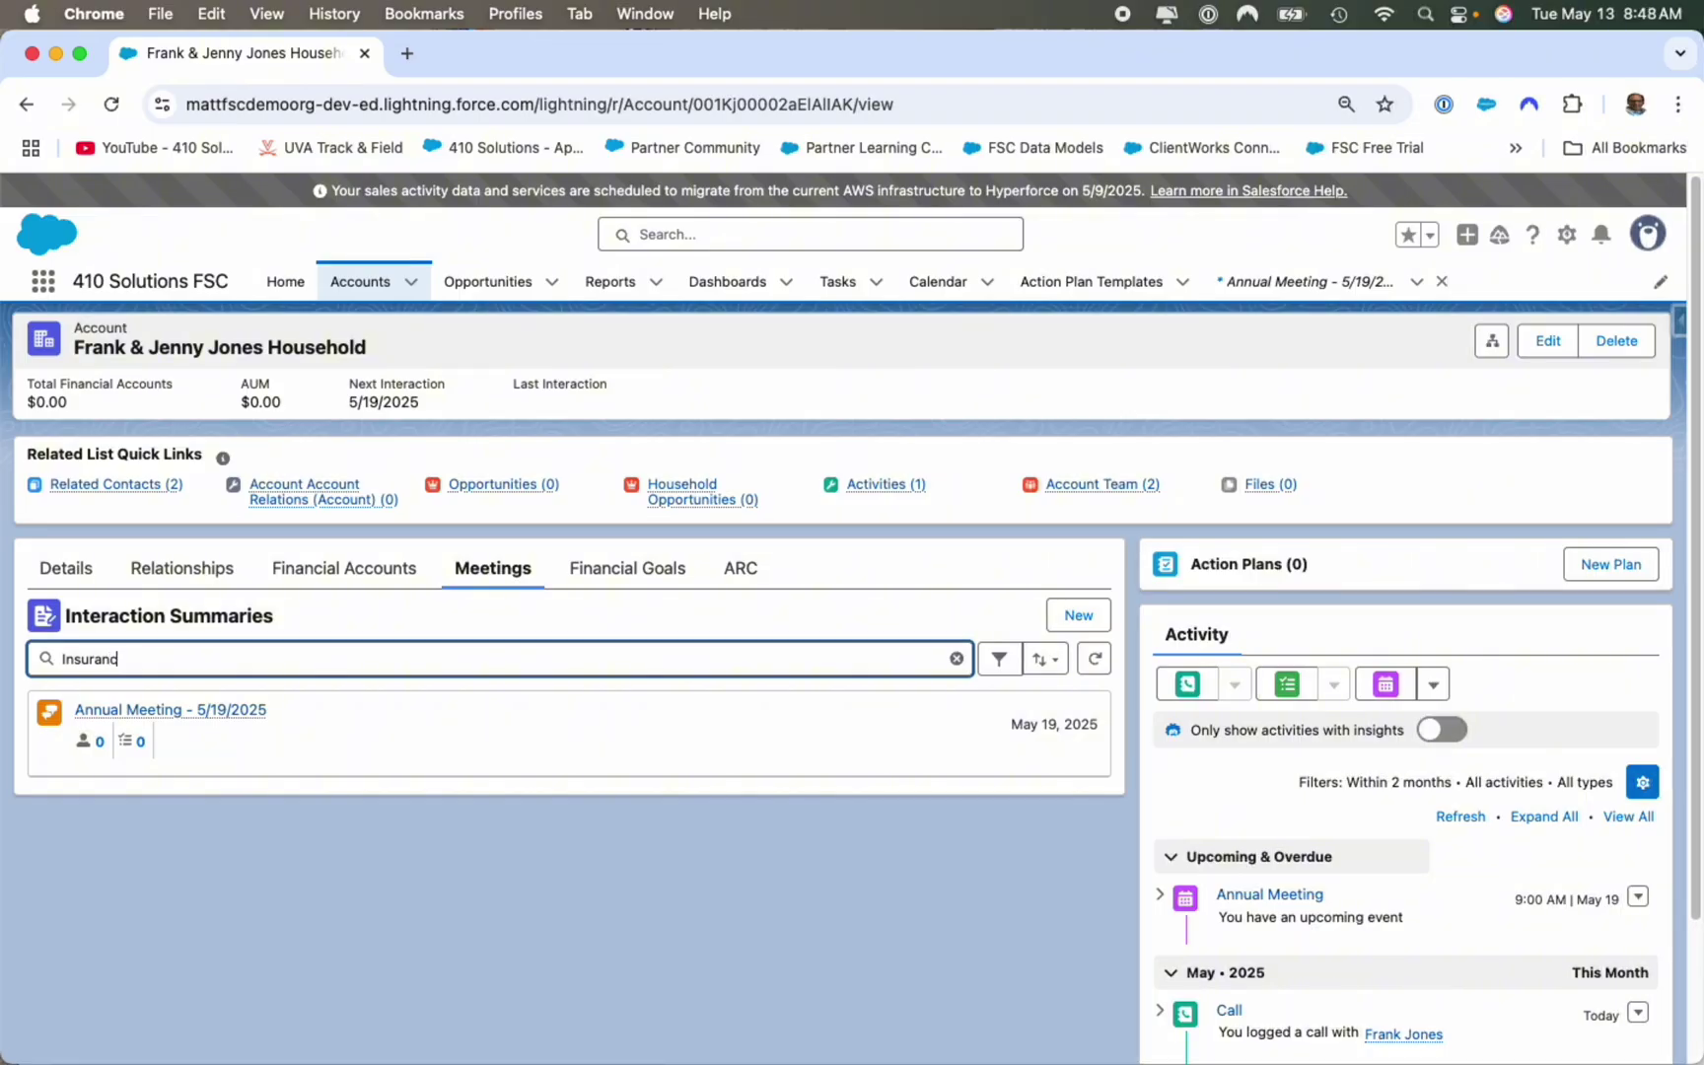
pyautogui.write('e')
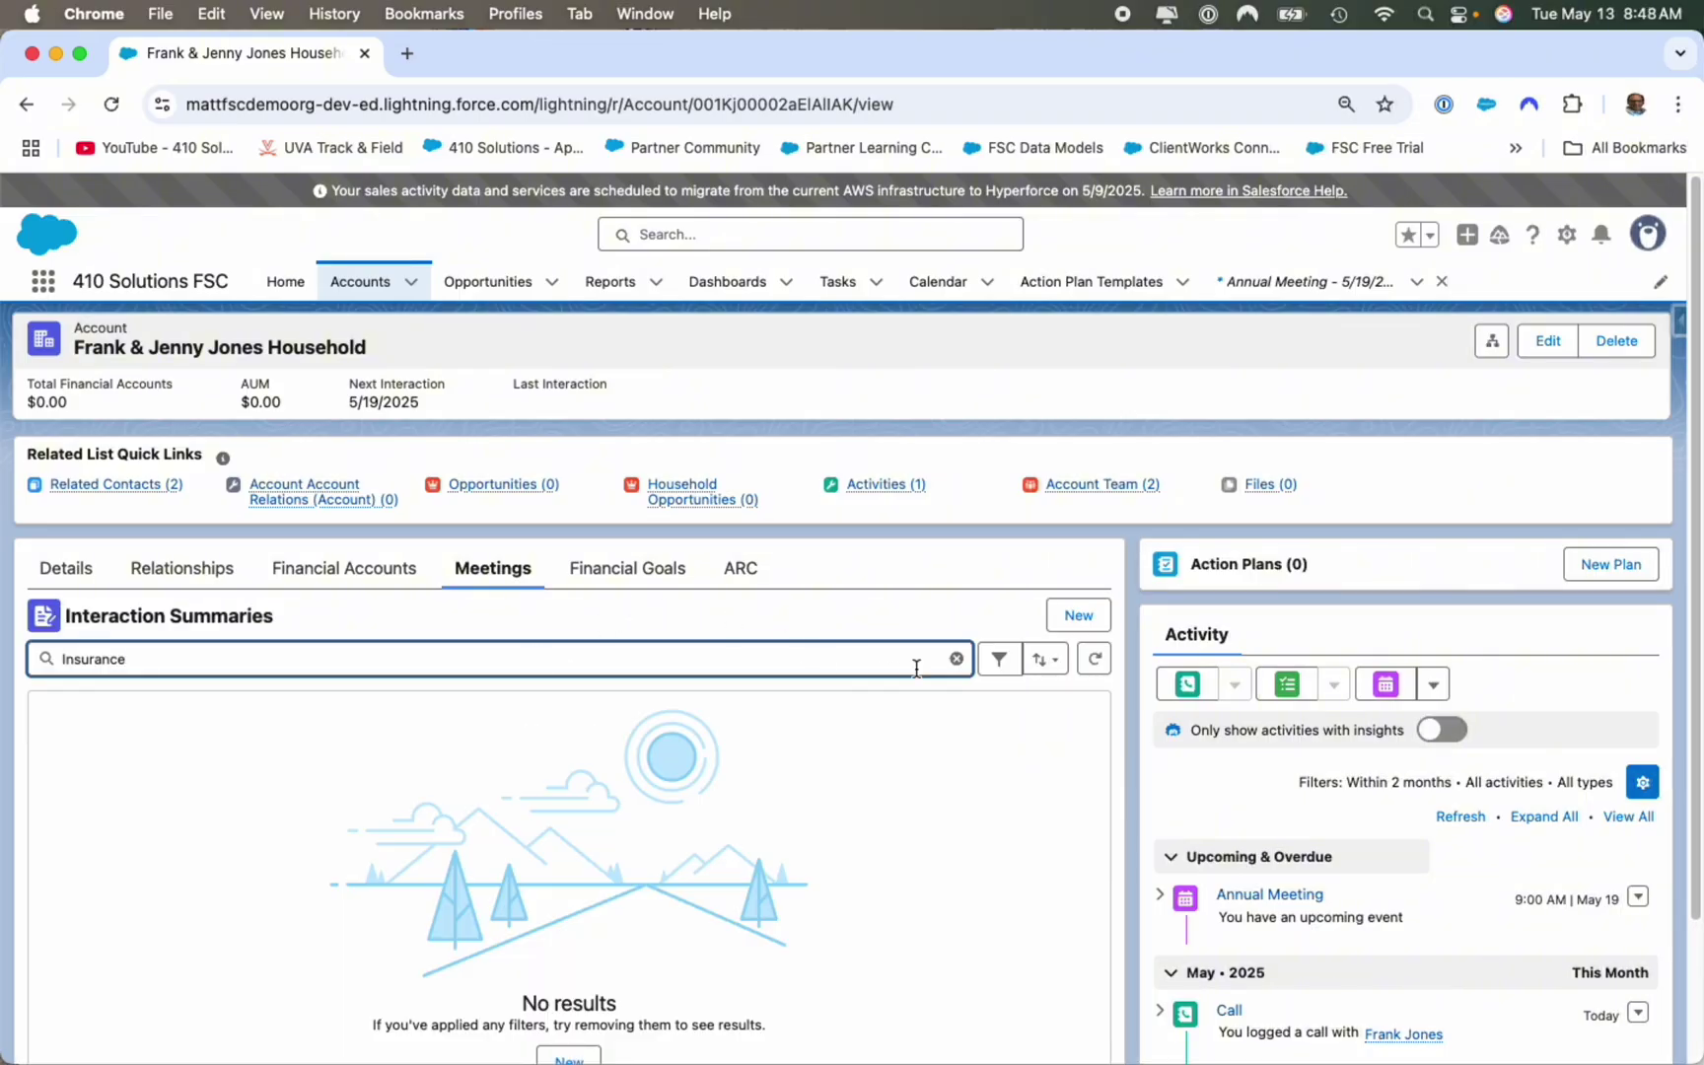
# Step: Search the interaction summaries for "tax" instead and open the Annual Meeting record to read its Tax note
pyautogui.click(956, 658)
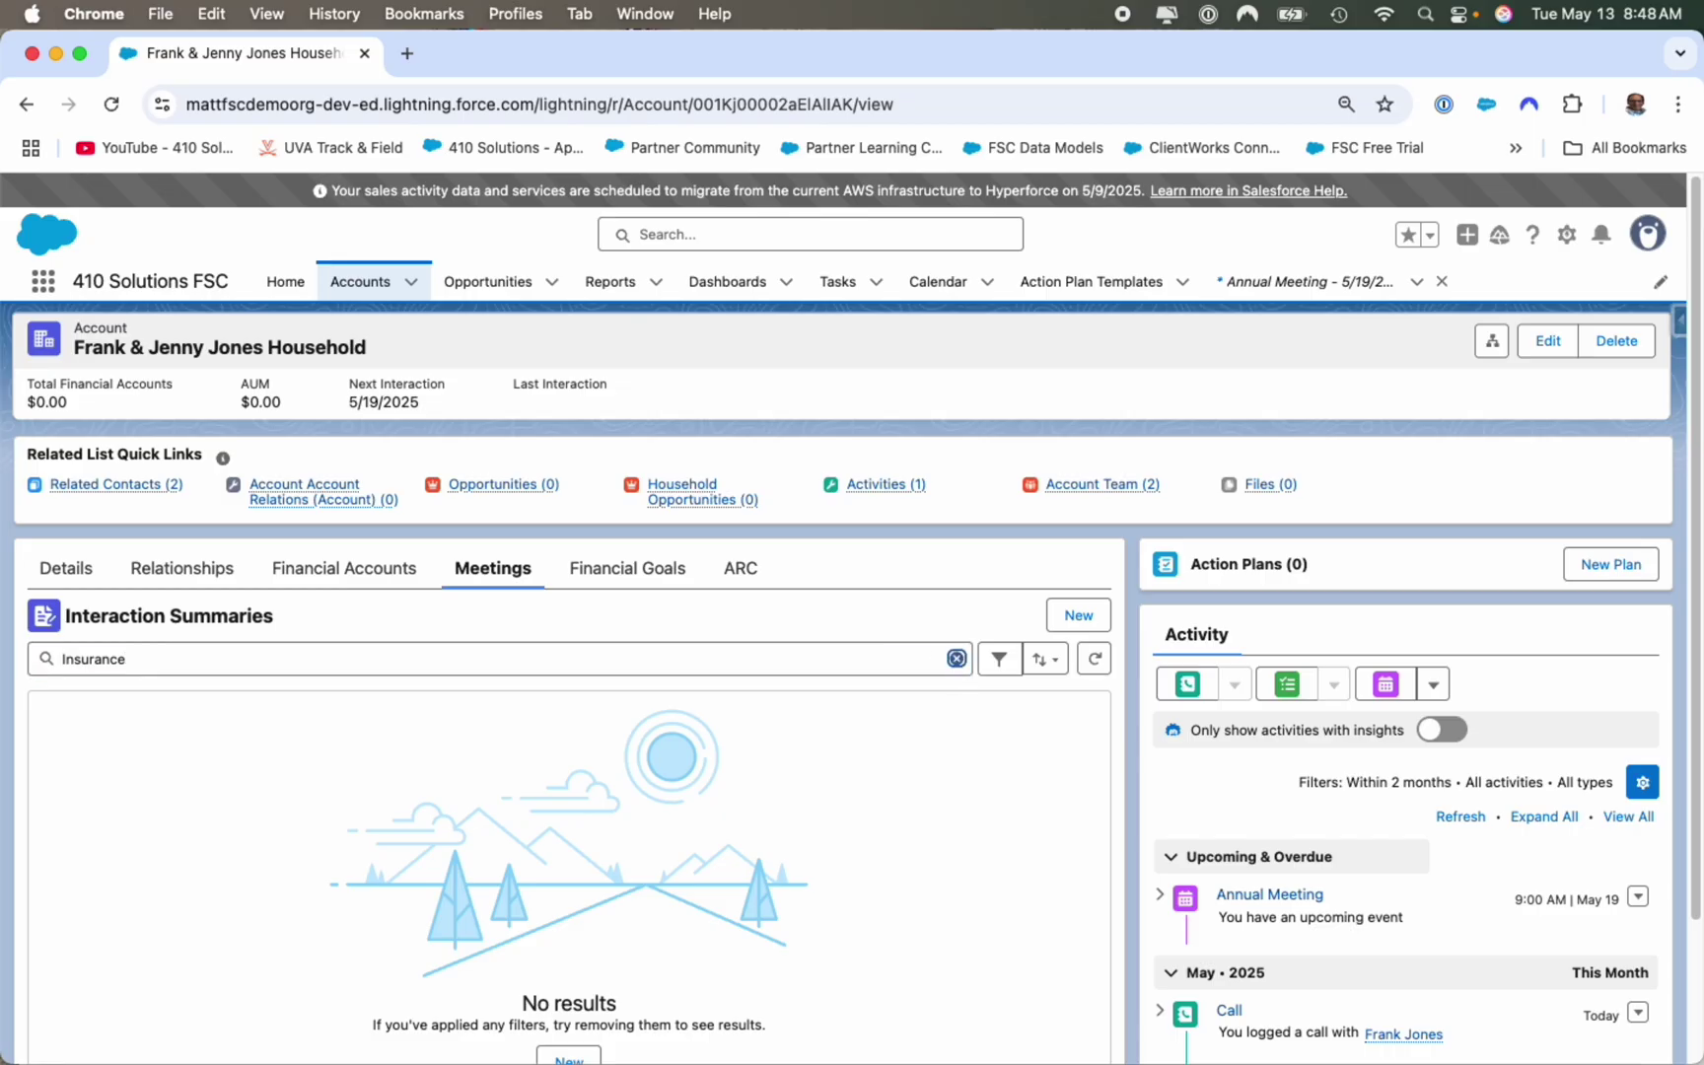
pyautogui.write('tax')
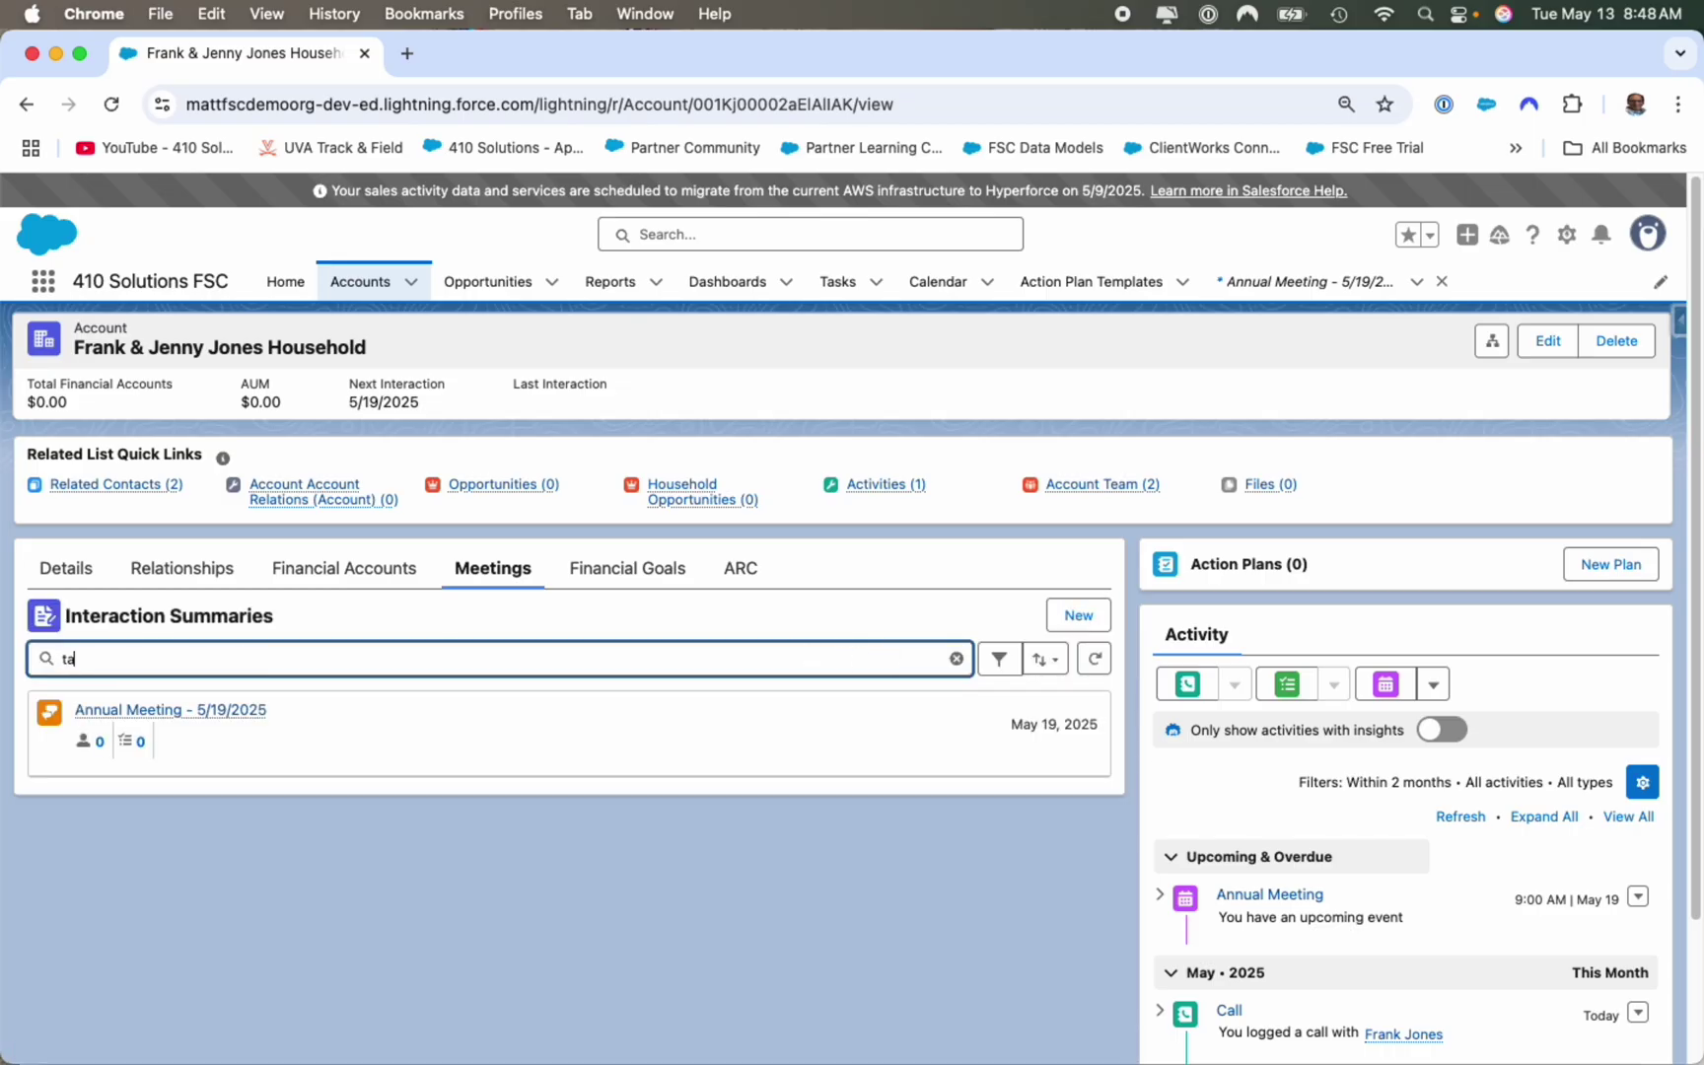
pyautogui.click(198, 712)
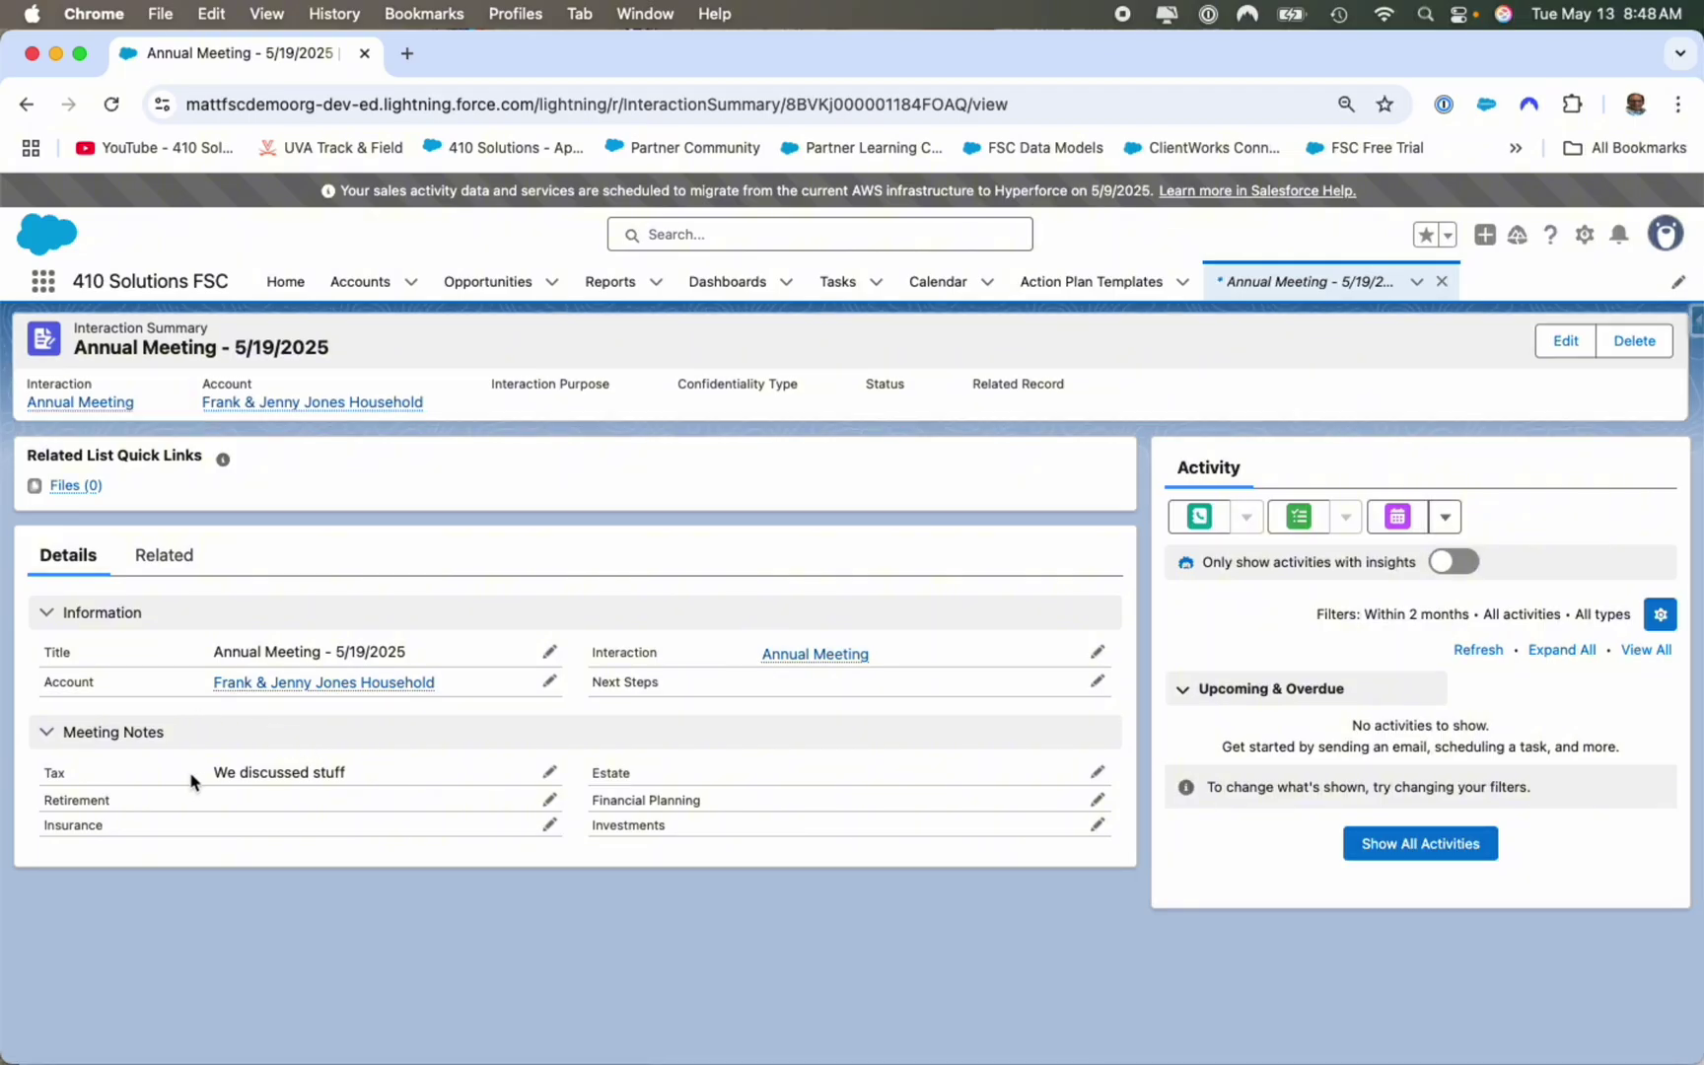
pyautogui.moveTo(215, 771); pyautogui.dragTo(352, 773)
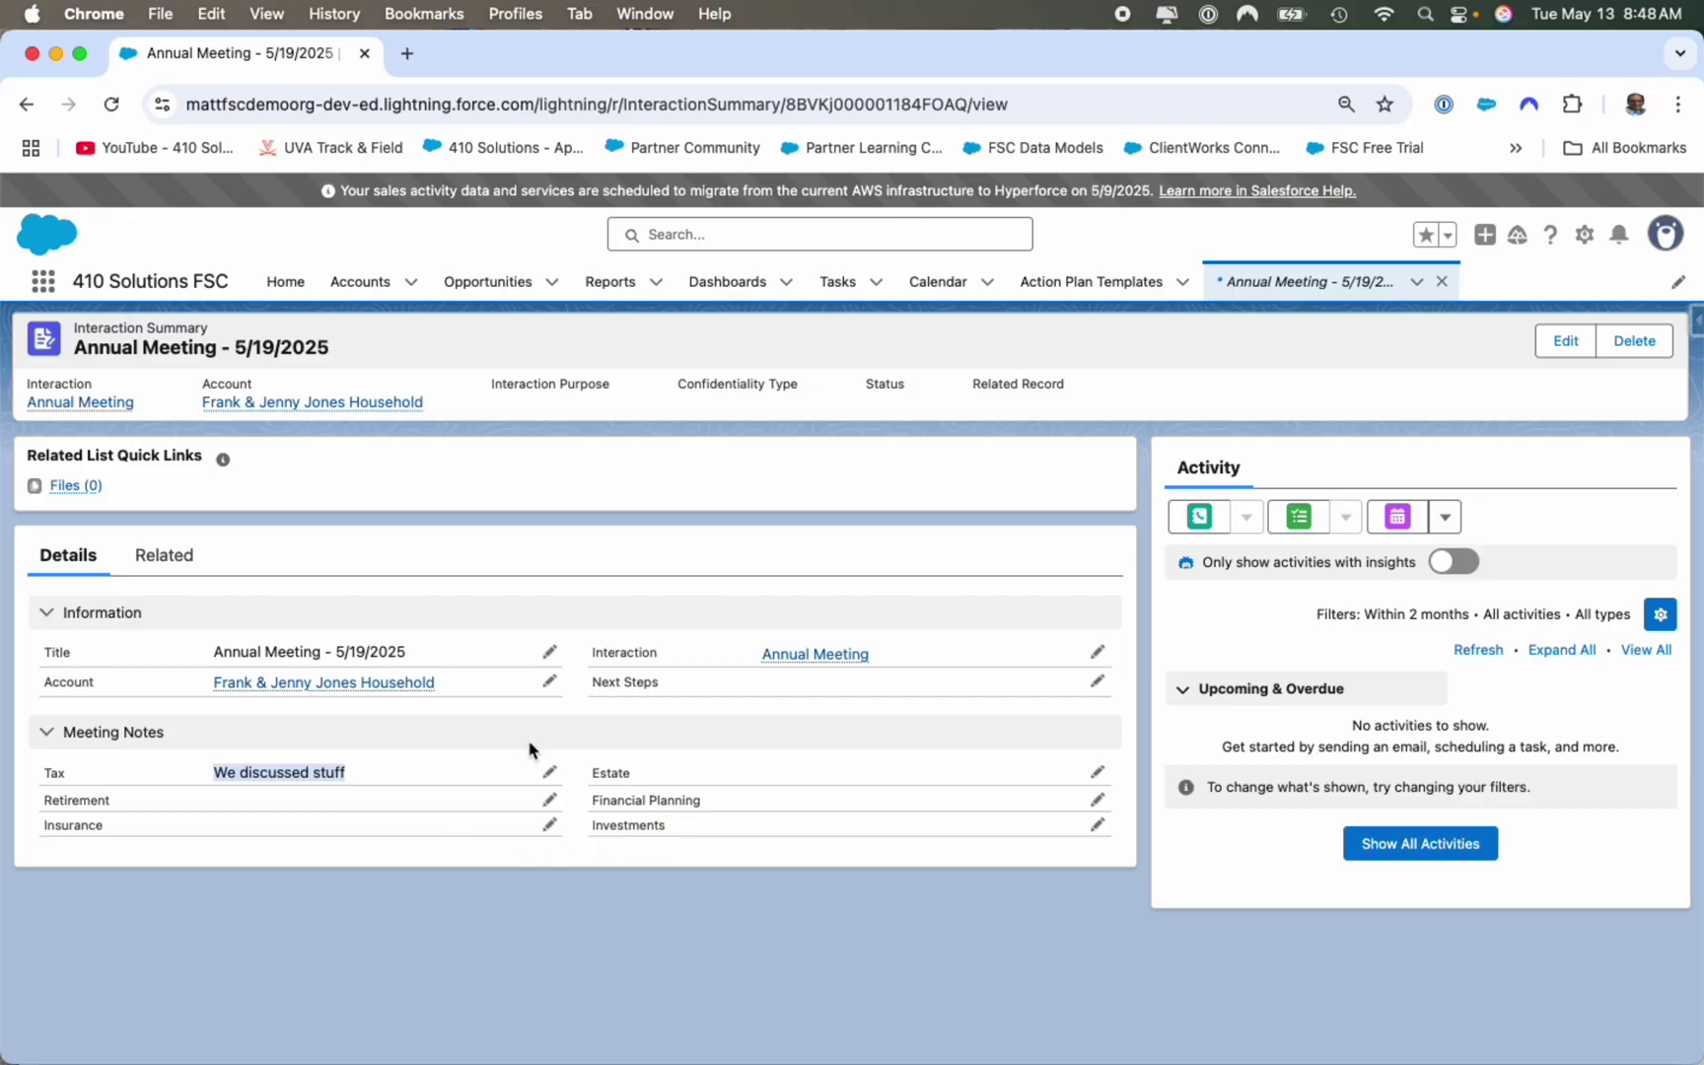
# Step: Close the leftover meeting record, open the Client Onboarding action plan template and examine which client team roles its tasks are assigned to
pyautogui.click(402, 687)
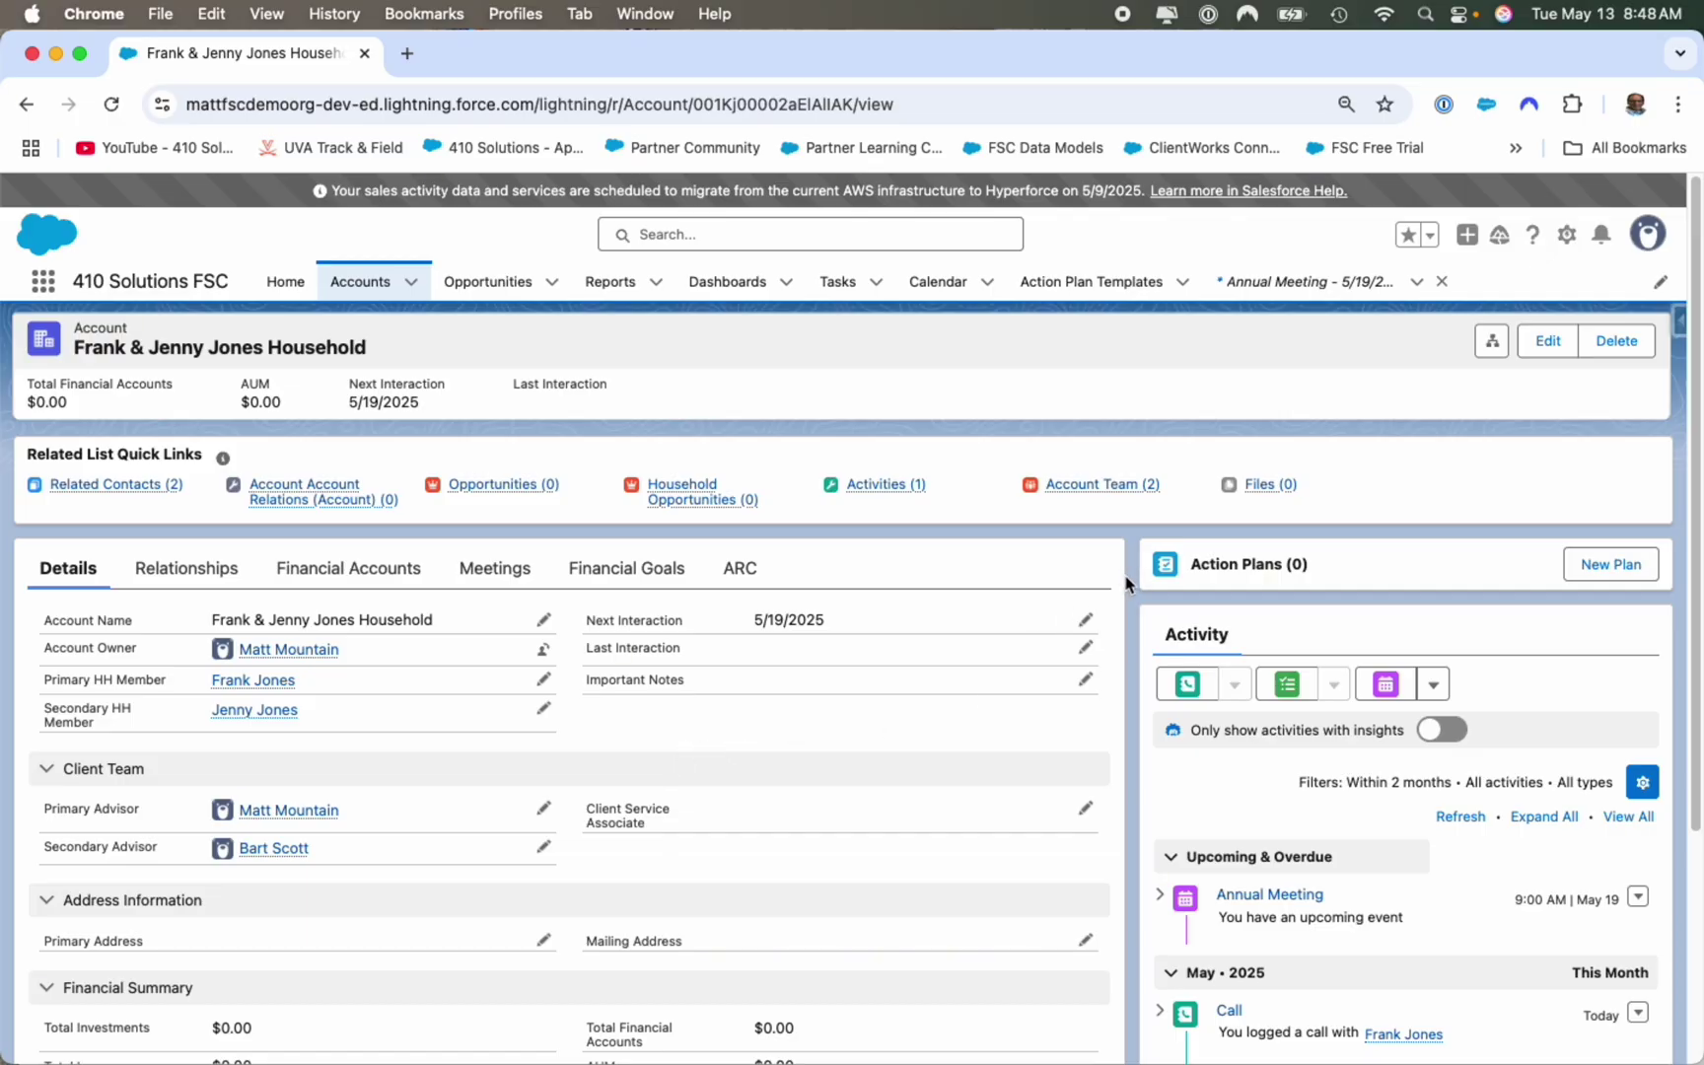
pyautogui.click(1441, 281)
pyautogui.click(1112, 296)
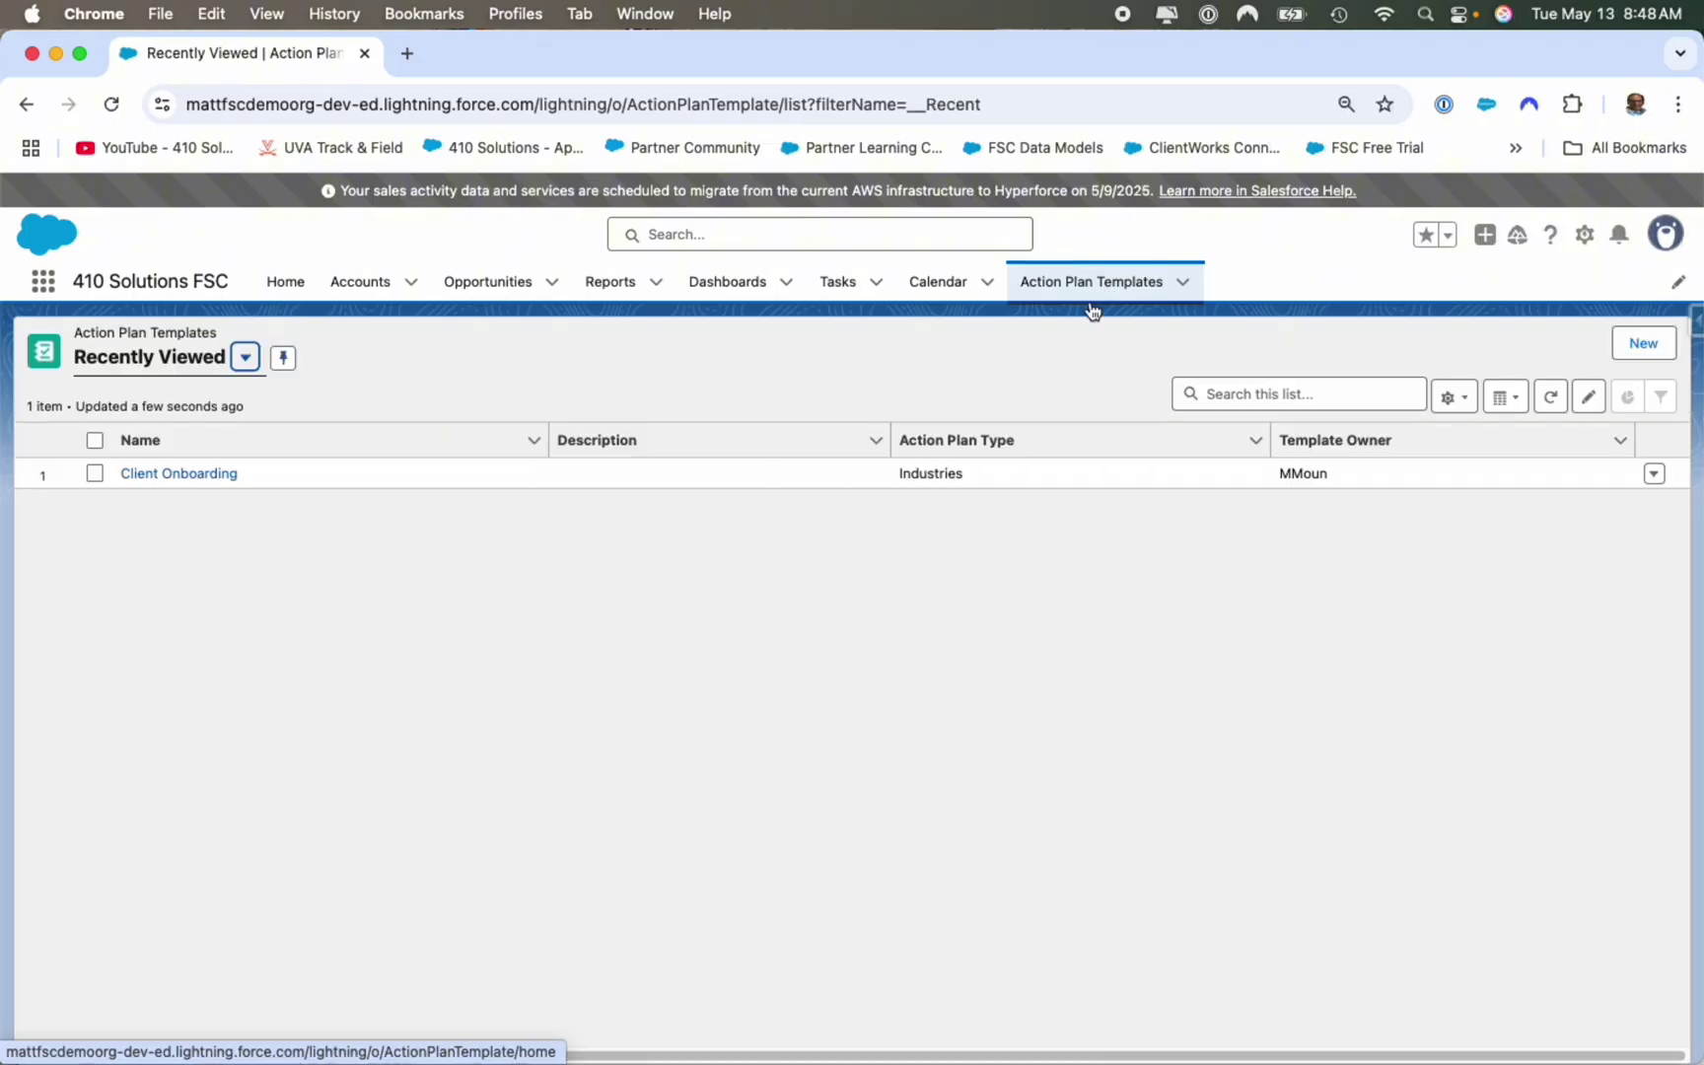
pyautogui.click(230, 473)
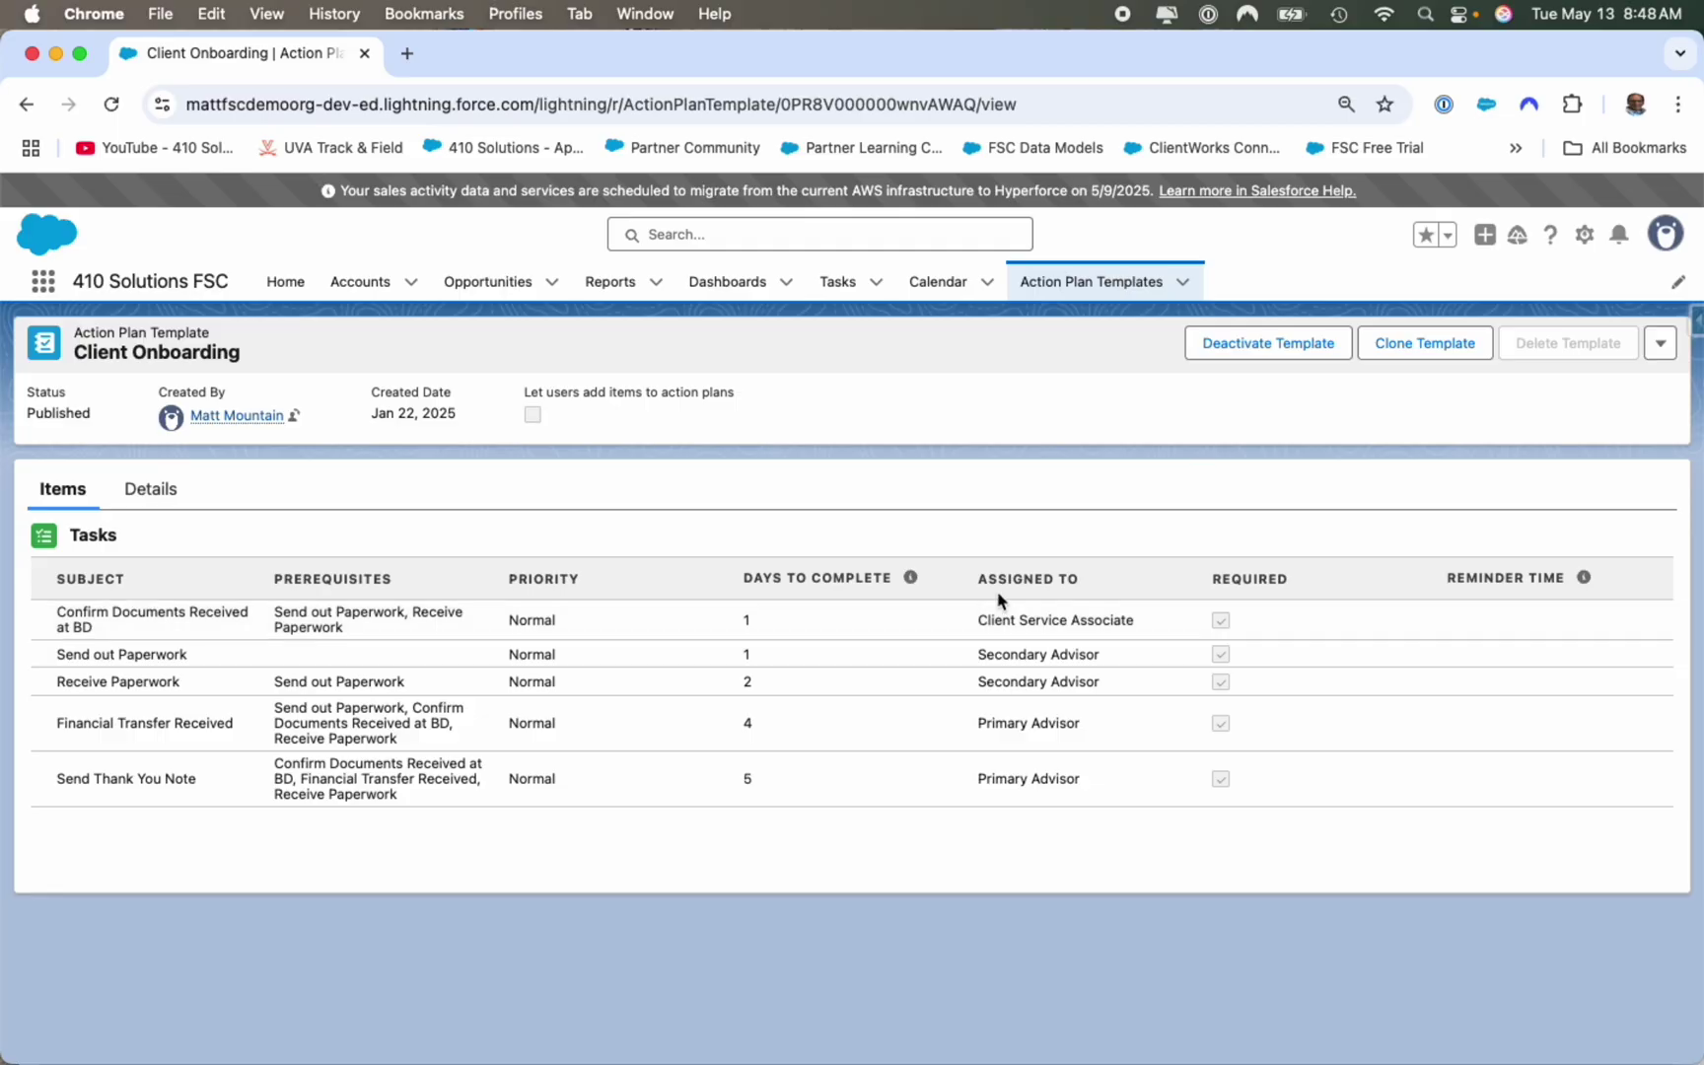
pyautogui.moveTo(977, 617); pyautogui.dragTo(992, 653)
pyautogui.moveTo(979, 723); pyautogui.dragTo(1068, 718)
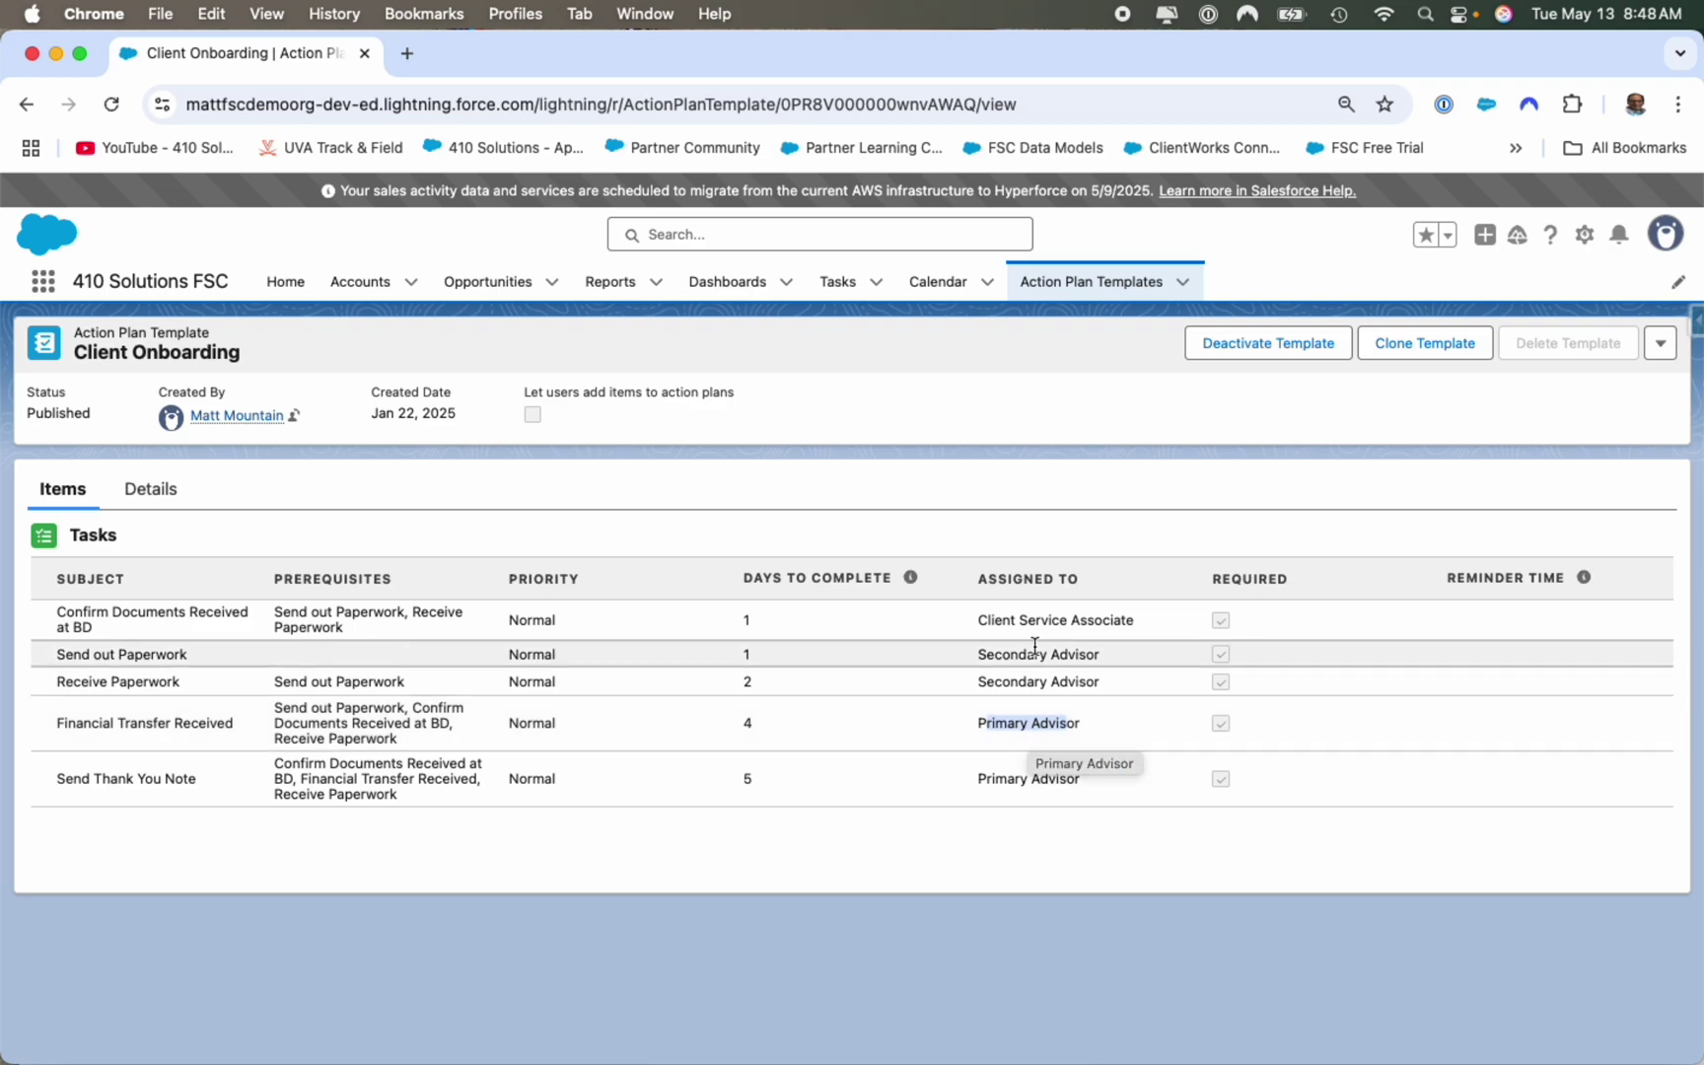
pyautogui.click(982, 623)
pyautogui.moveTo(982, 623); pyautogui.dragTo(1111, 622)
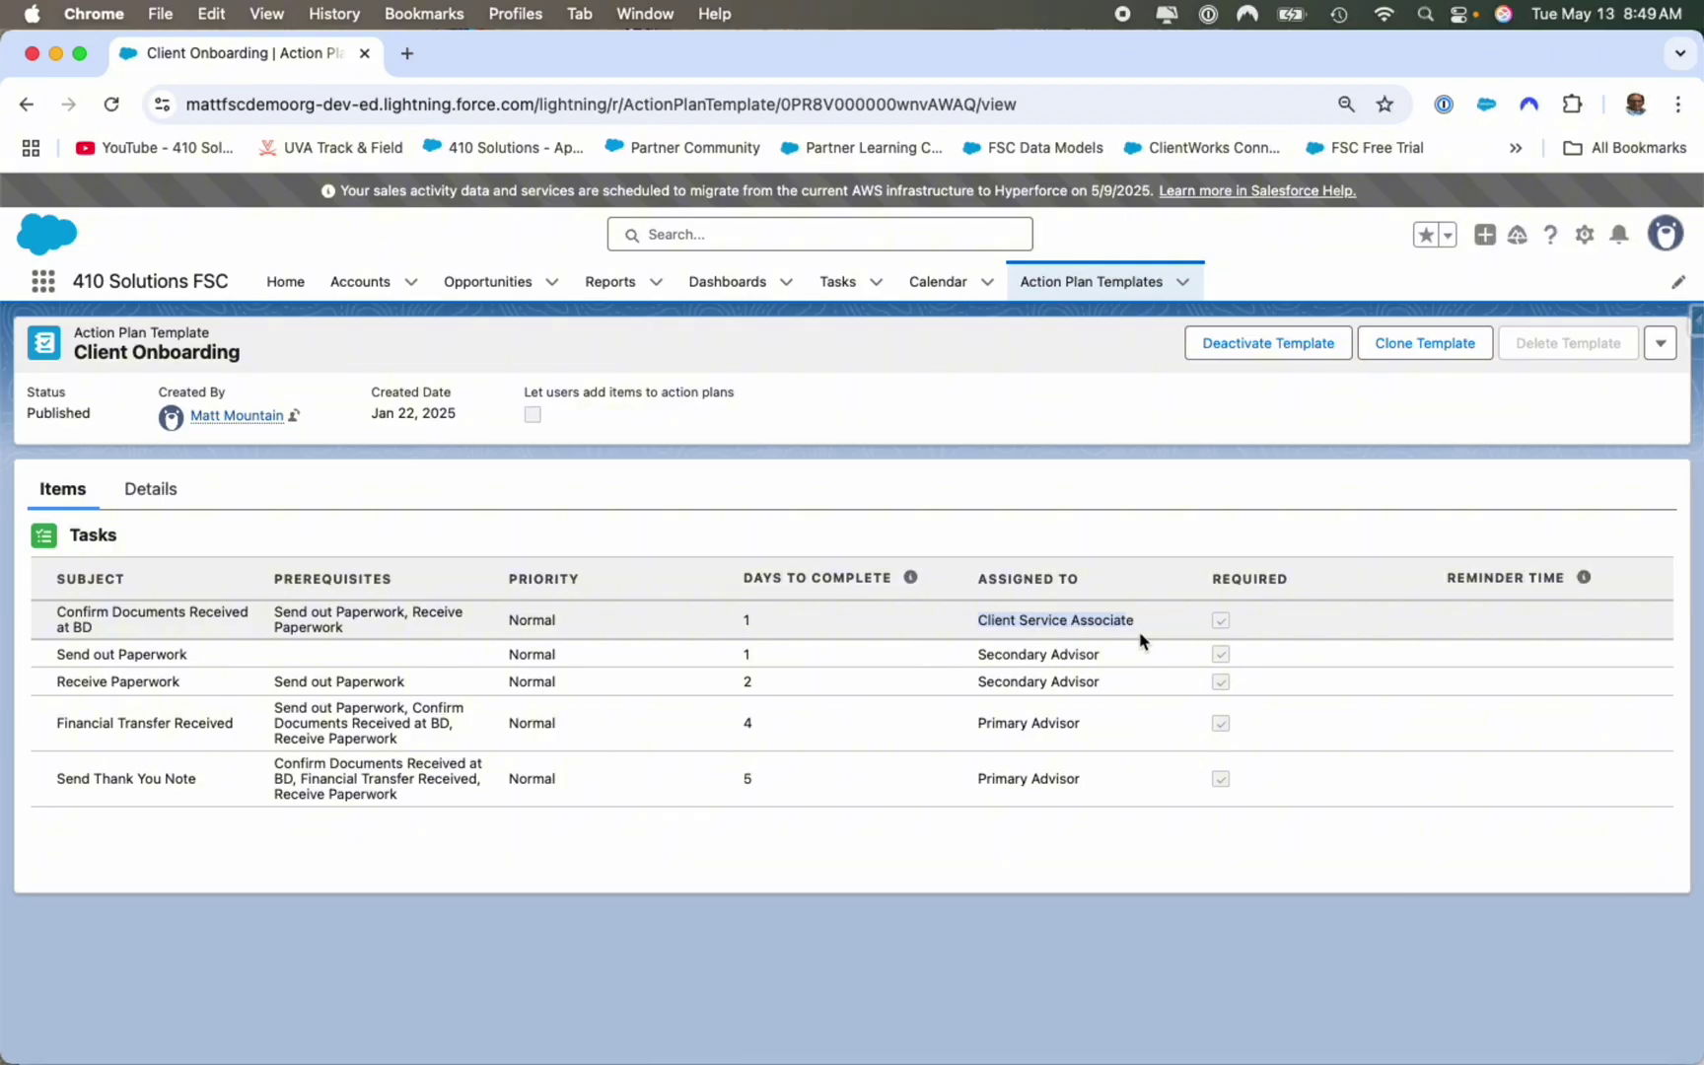
# Step: Create an action plan named "a" on the household from the Client Onboarding template with start date 5/13/2025, and save it
pyautogui.click(415, 283)
pyautogui.click(404, 398)
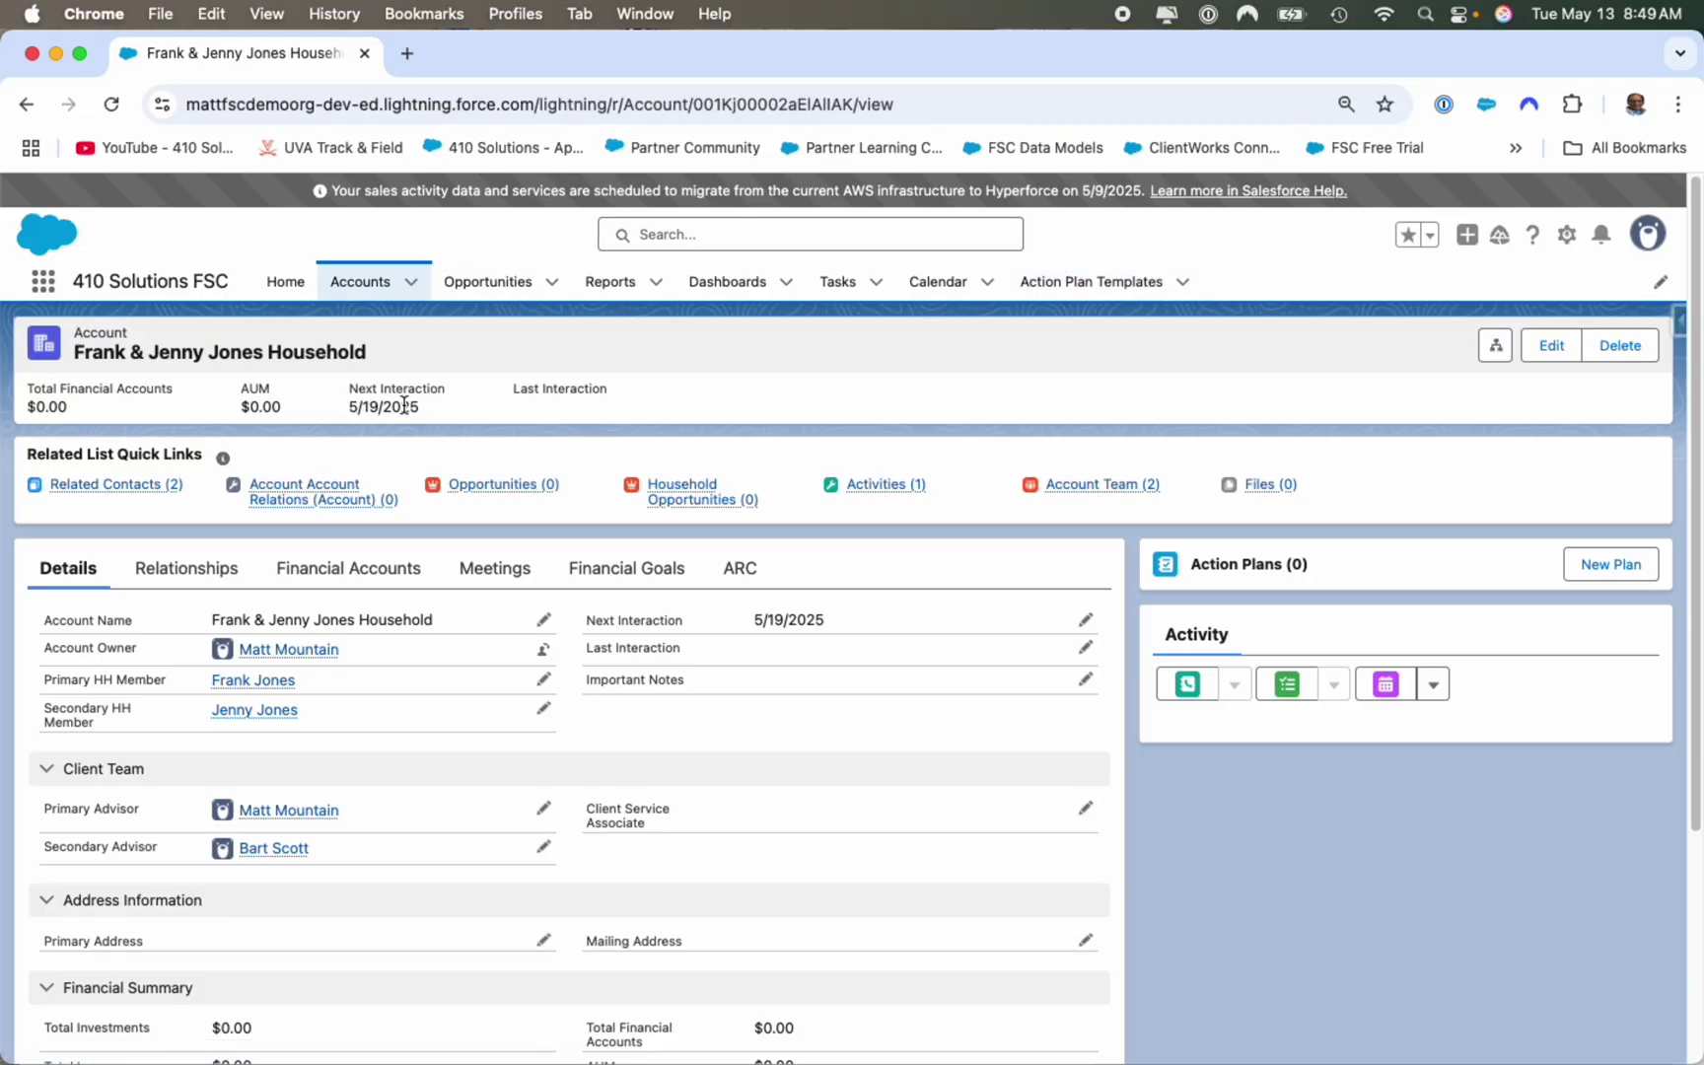
pyautogui.click(1616, 569)
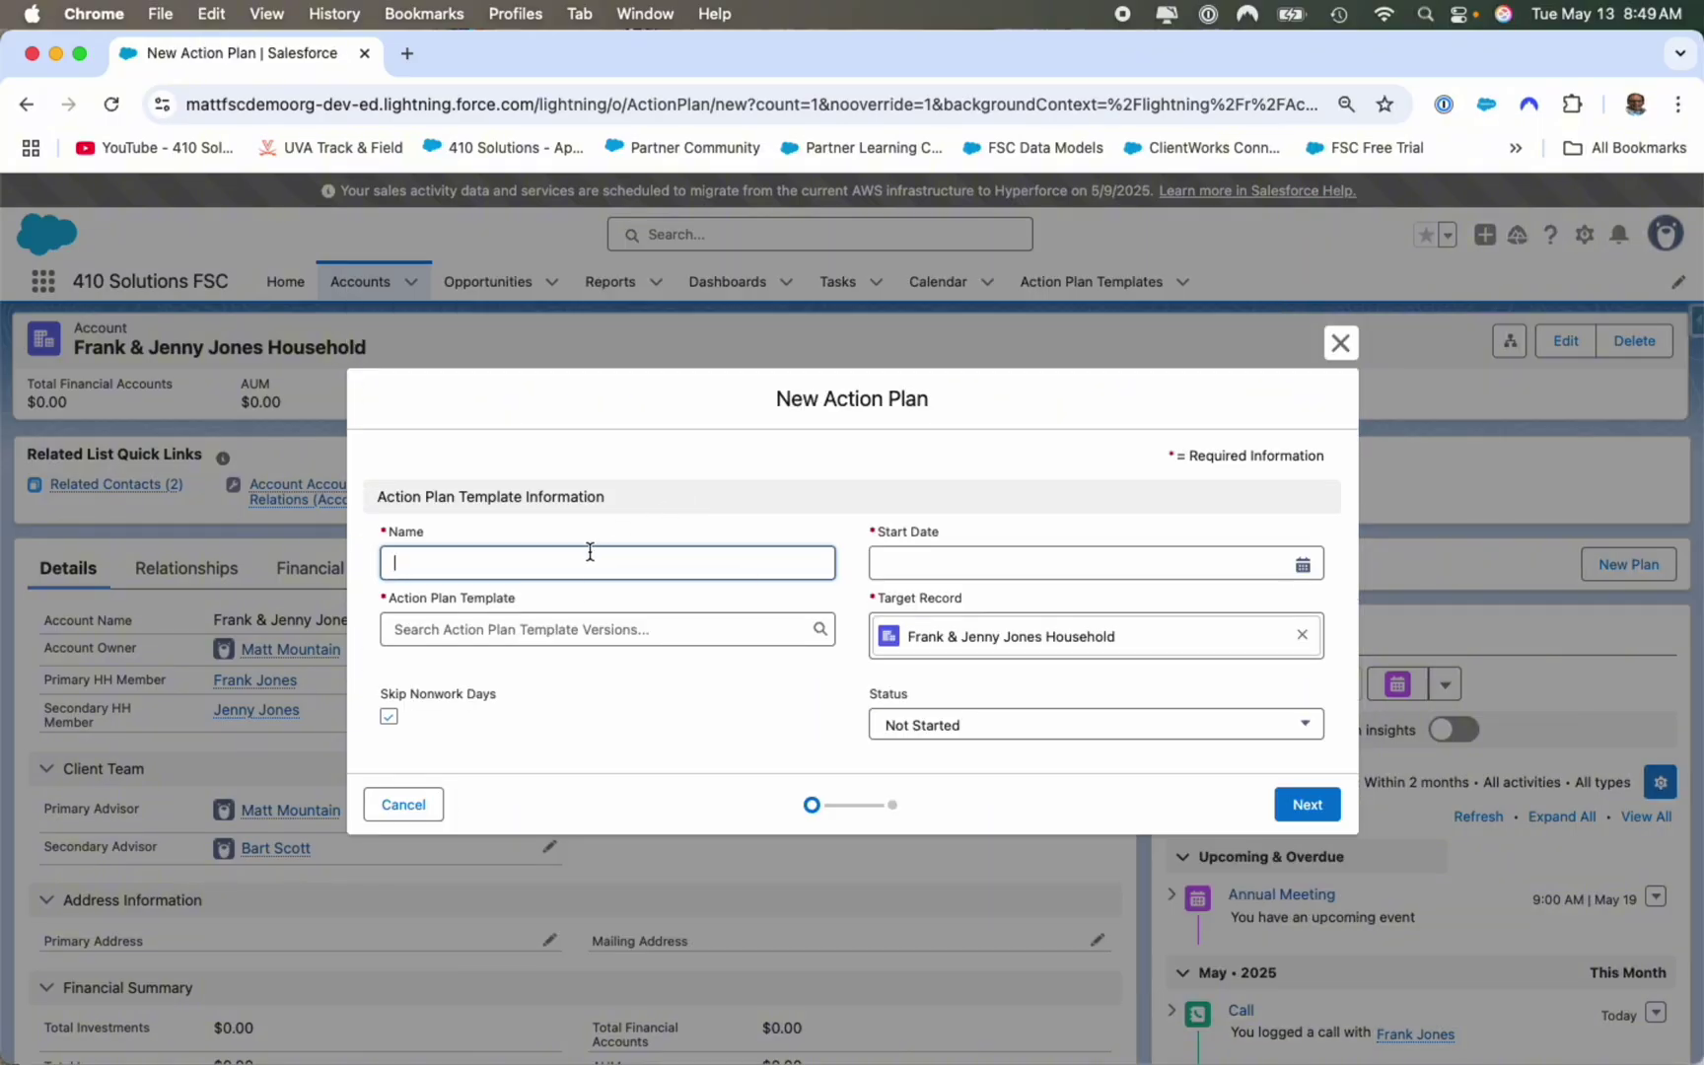
pyautogui.write('a')
pyautogui.click(545, 629)
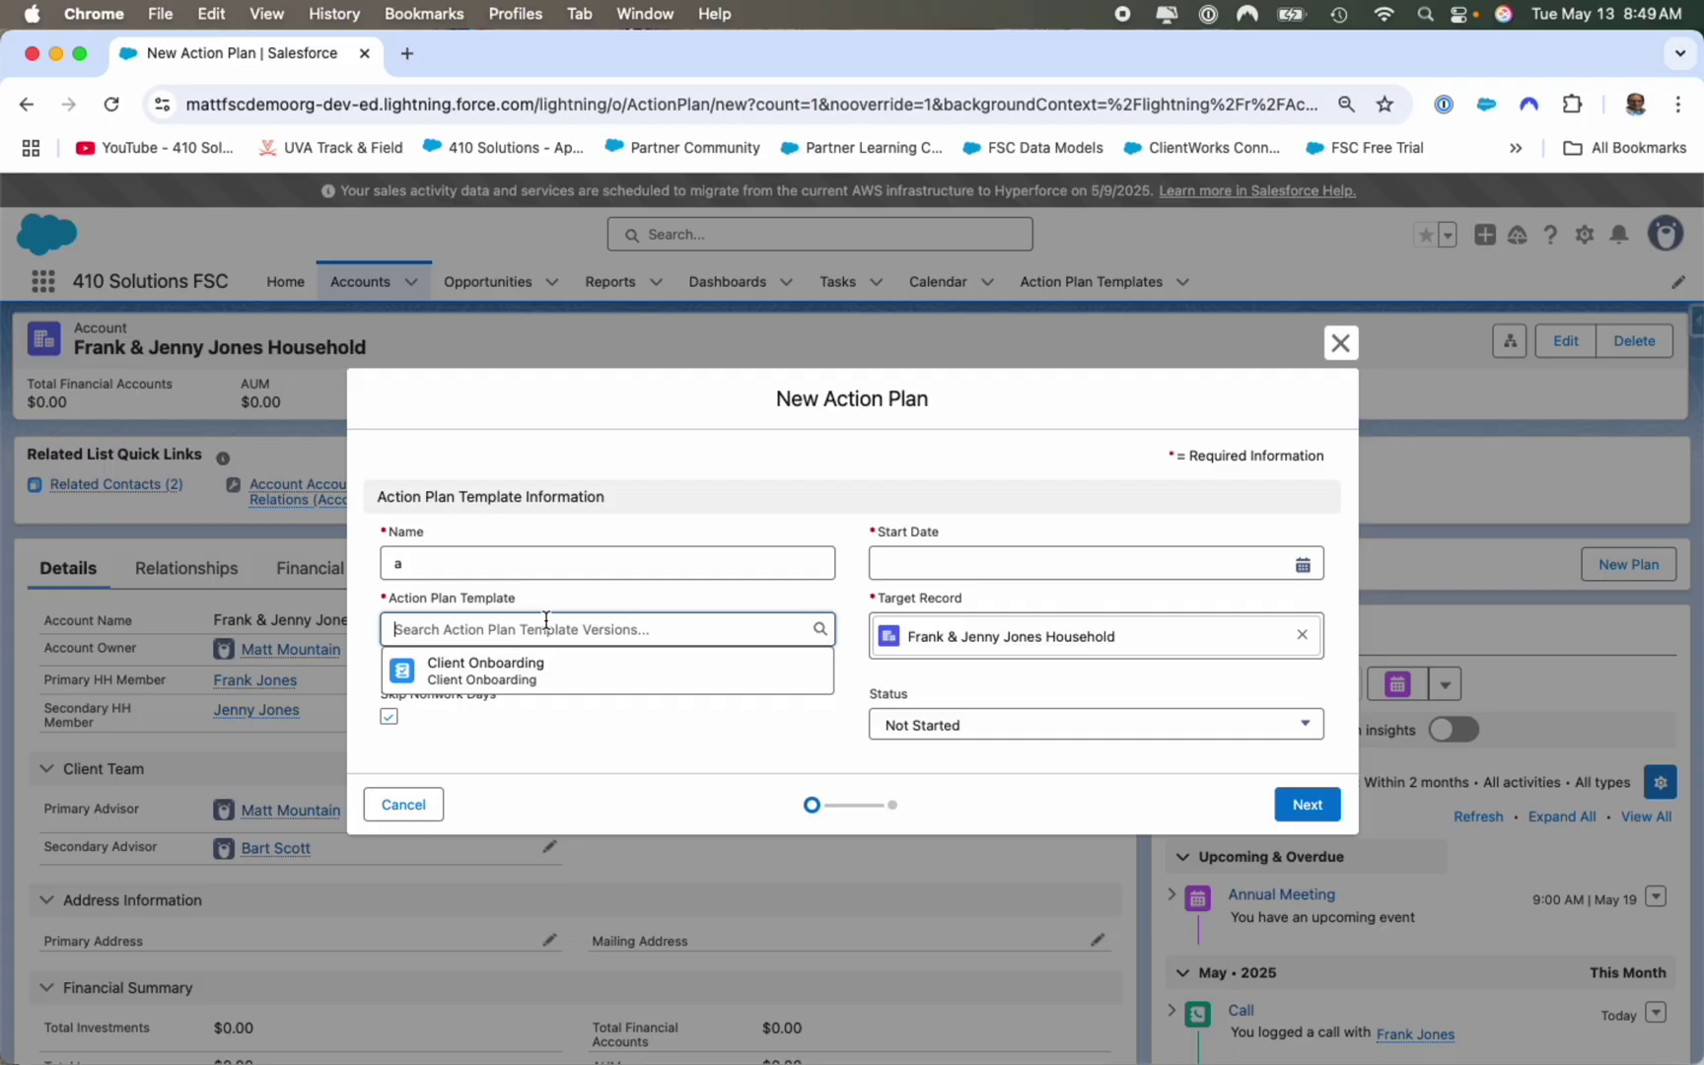
pyautogui.click(534, 674)
pyautogui.click(986, 563)
pyautogui.click(973, 582)
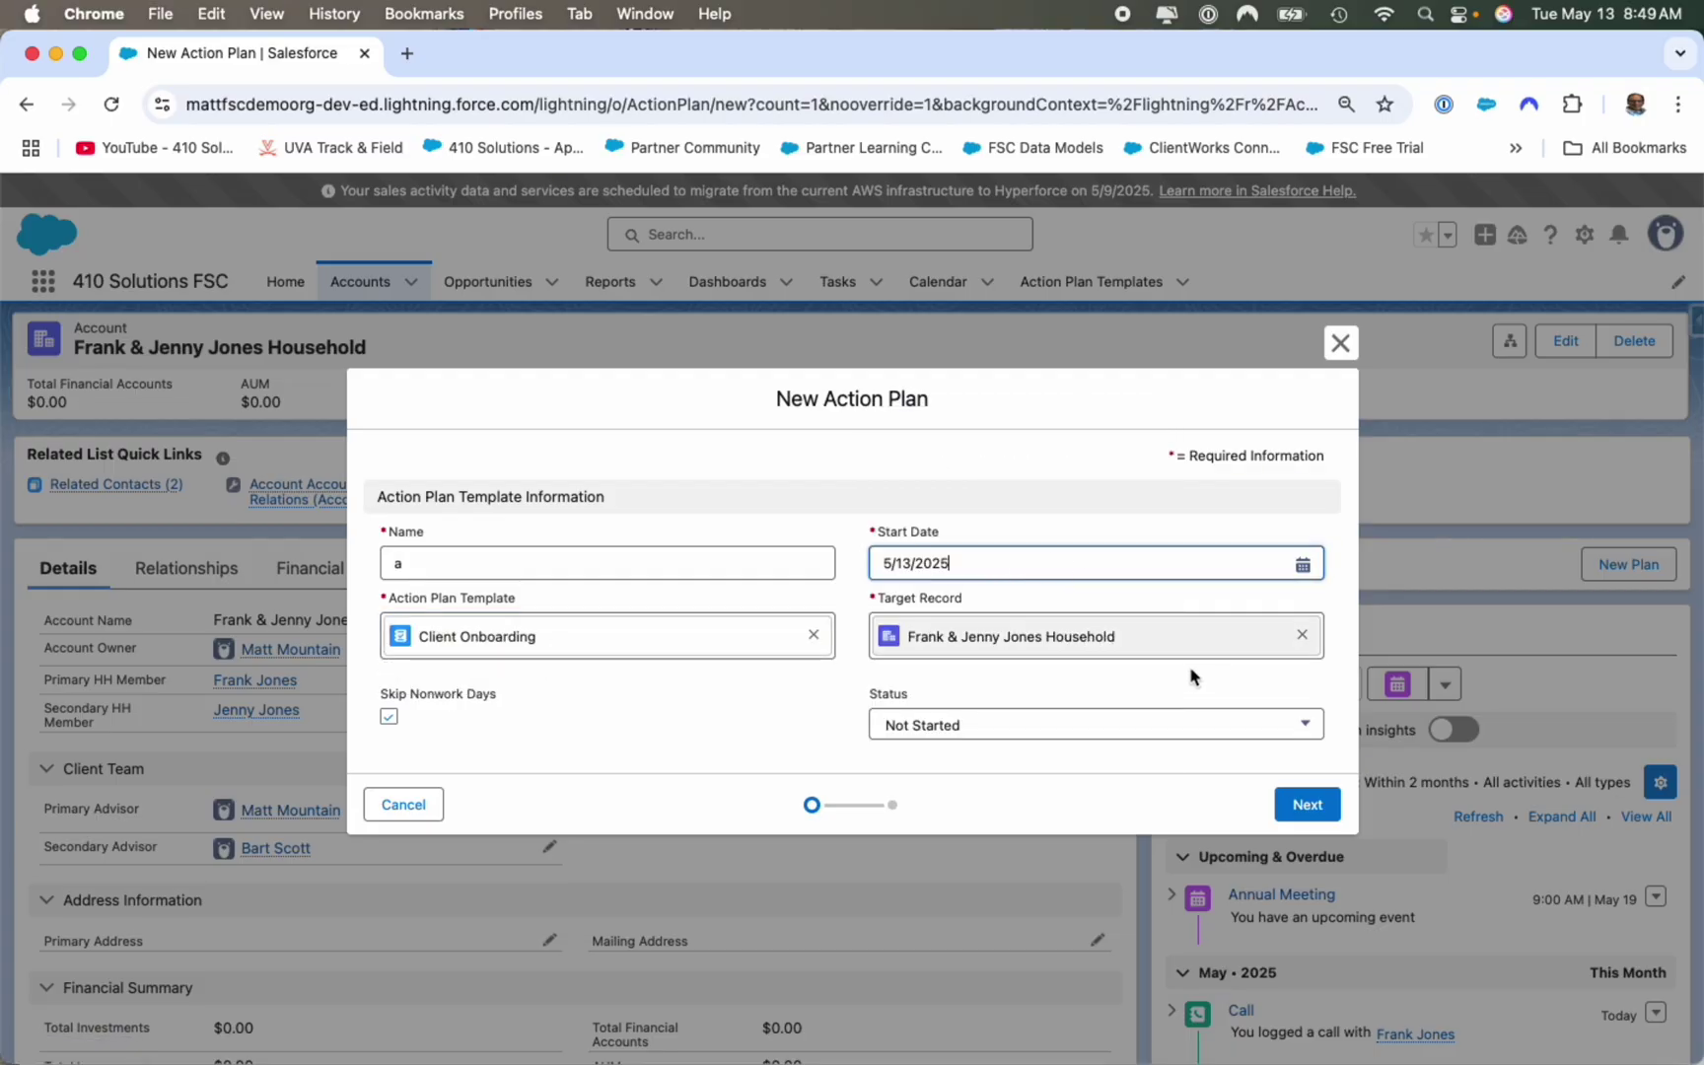
pyautogui.click(1308, 805)
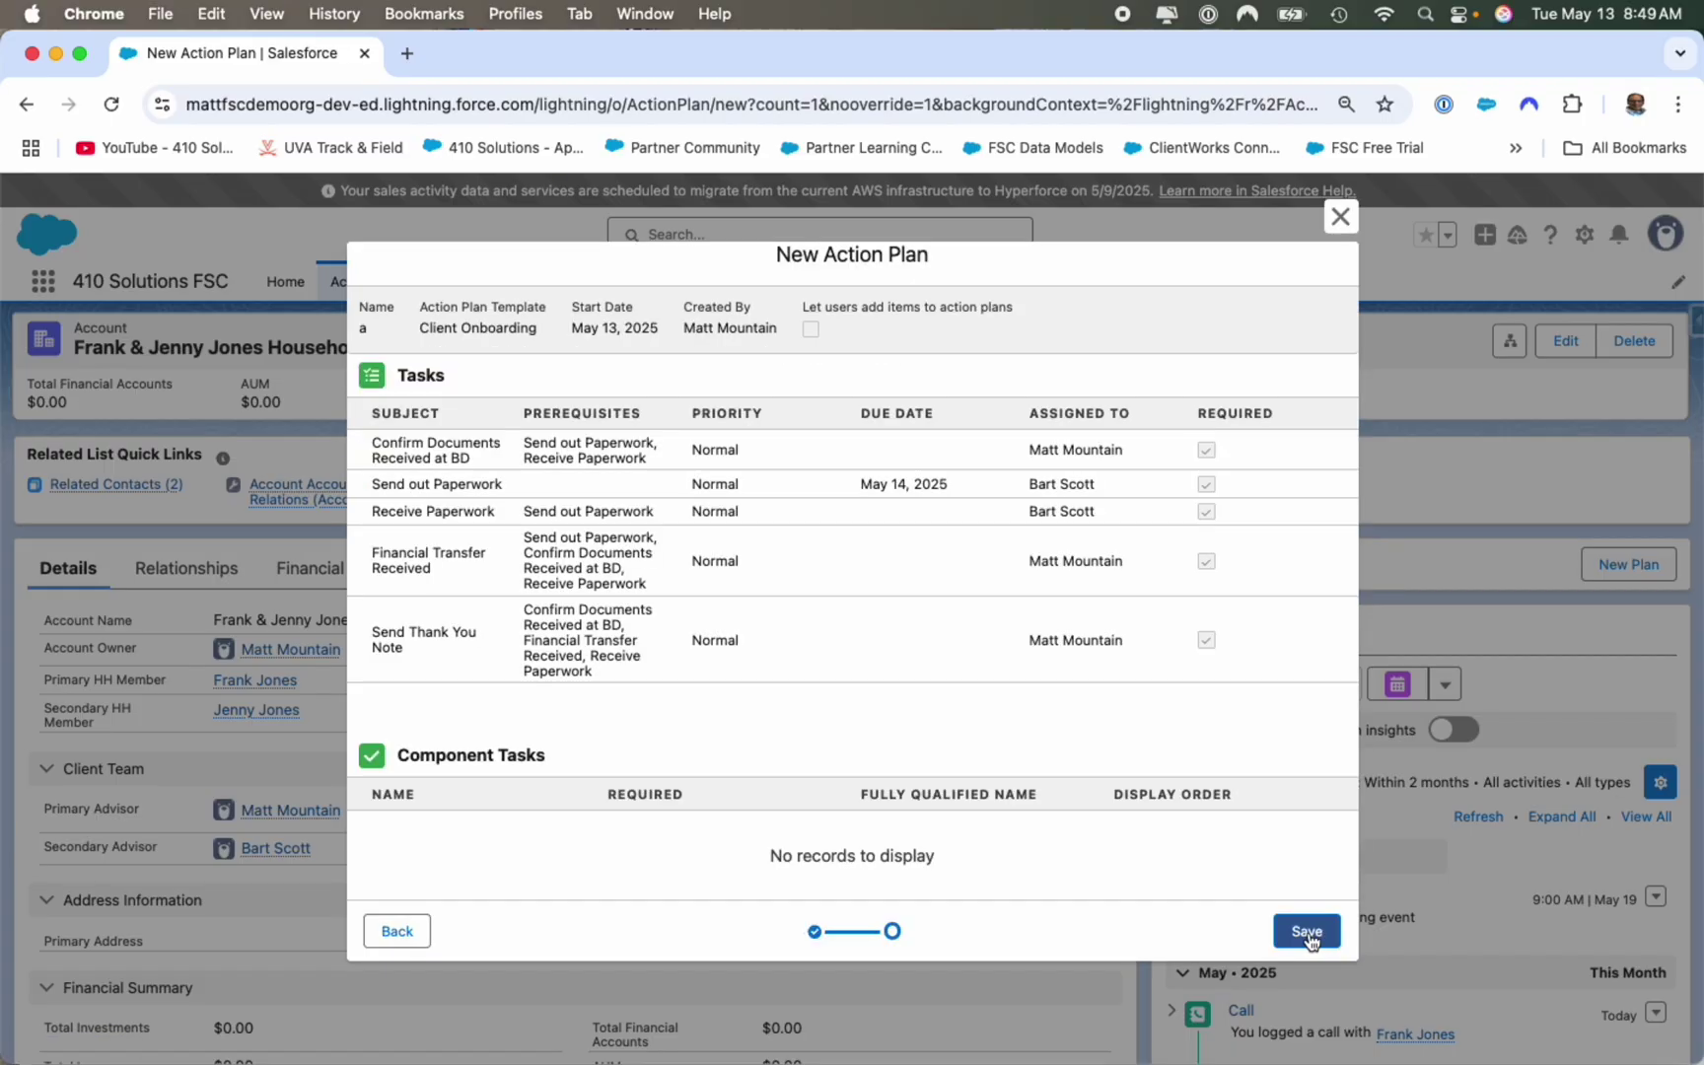
pyautogui.click(1308, 934)
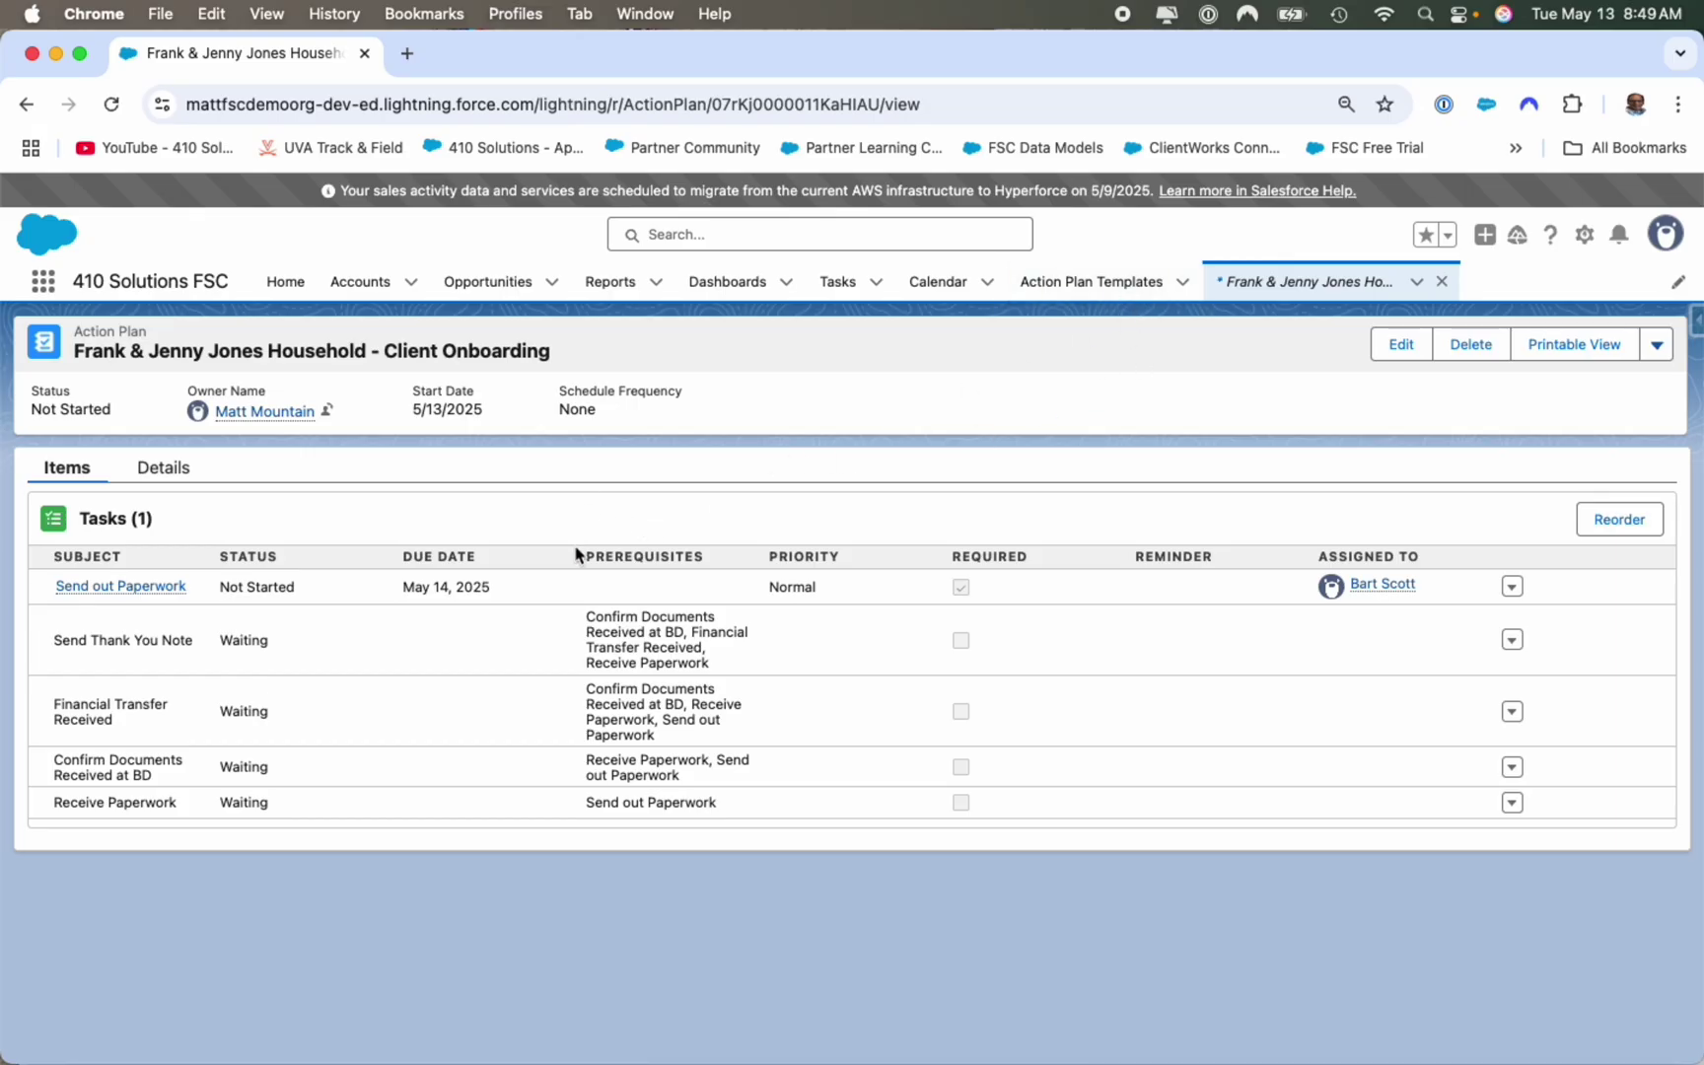
# Step: Return to the household, complete its Send out Paperwork task, refresh the activities and check the action plan's completed items
pyautogui.click(411, 282)
pyautogui.click(395, 345)
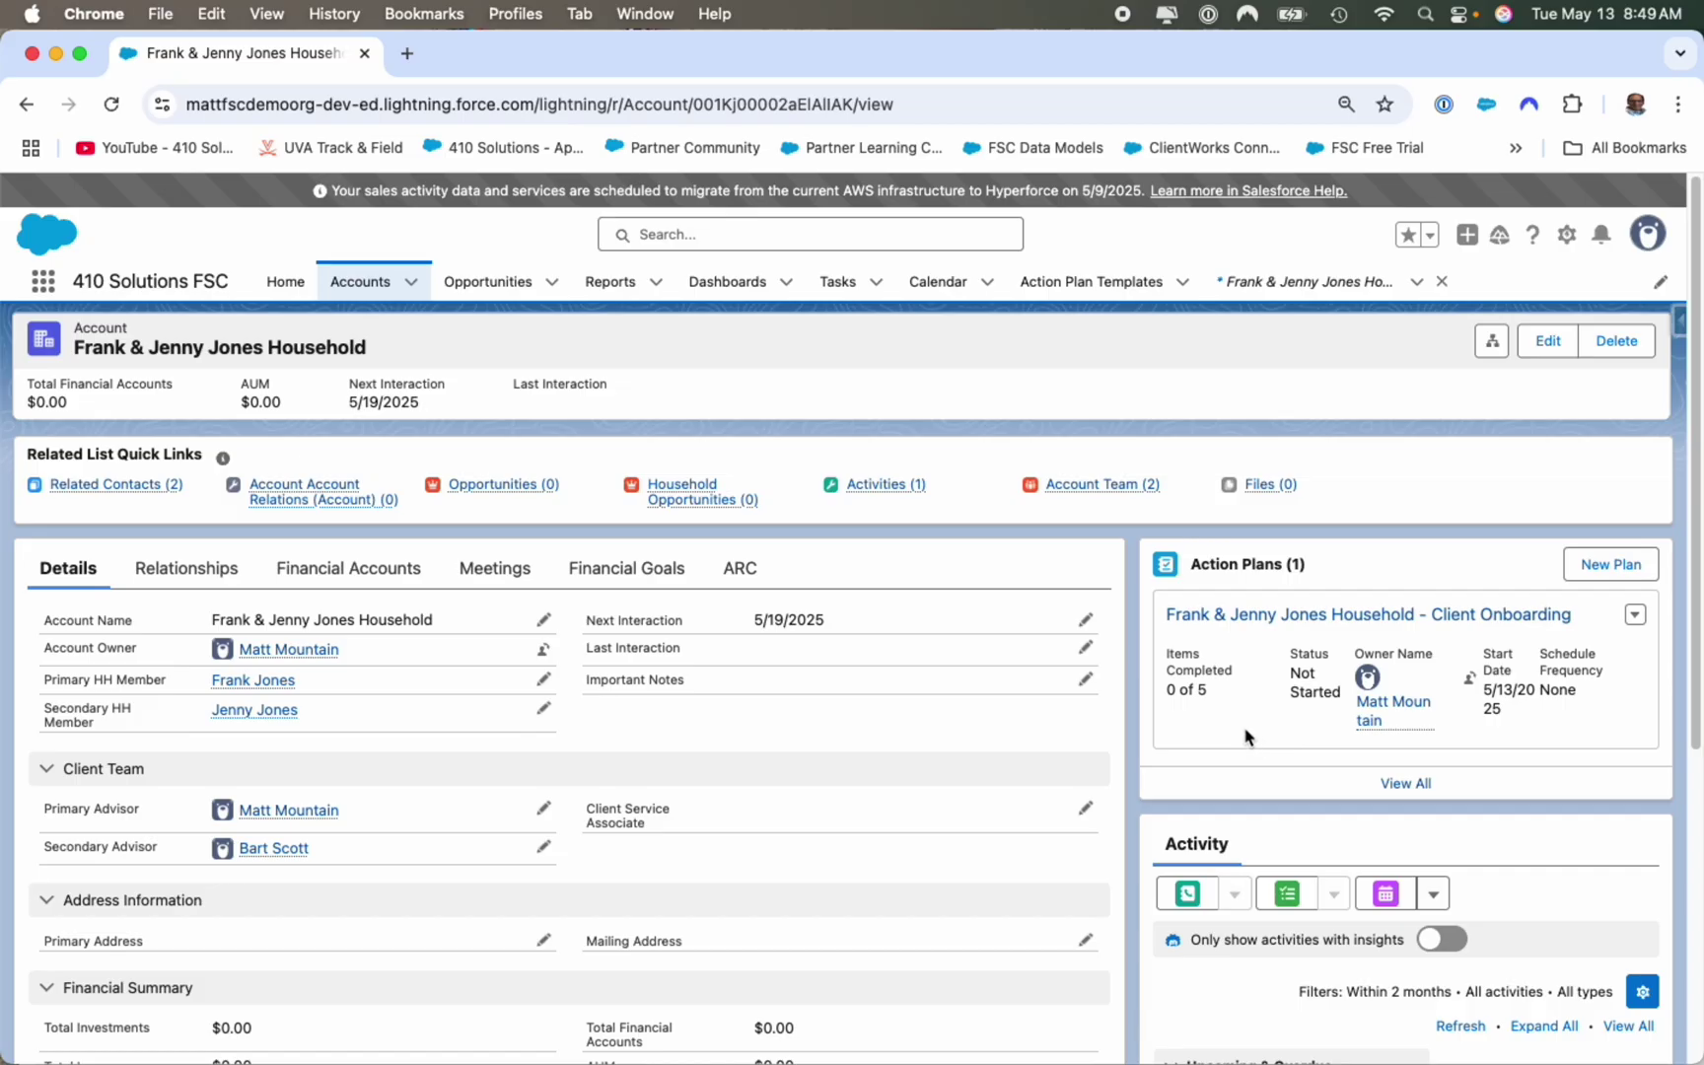
pyautogui.moveTo(1209, 693); pyautogui.dragTo(1163, 692)
pyautogui.scroll(-3, 1287, 714)
pyautogui.scroll(-1, 1257, 865)
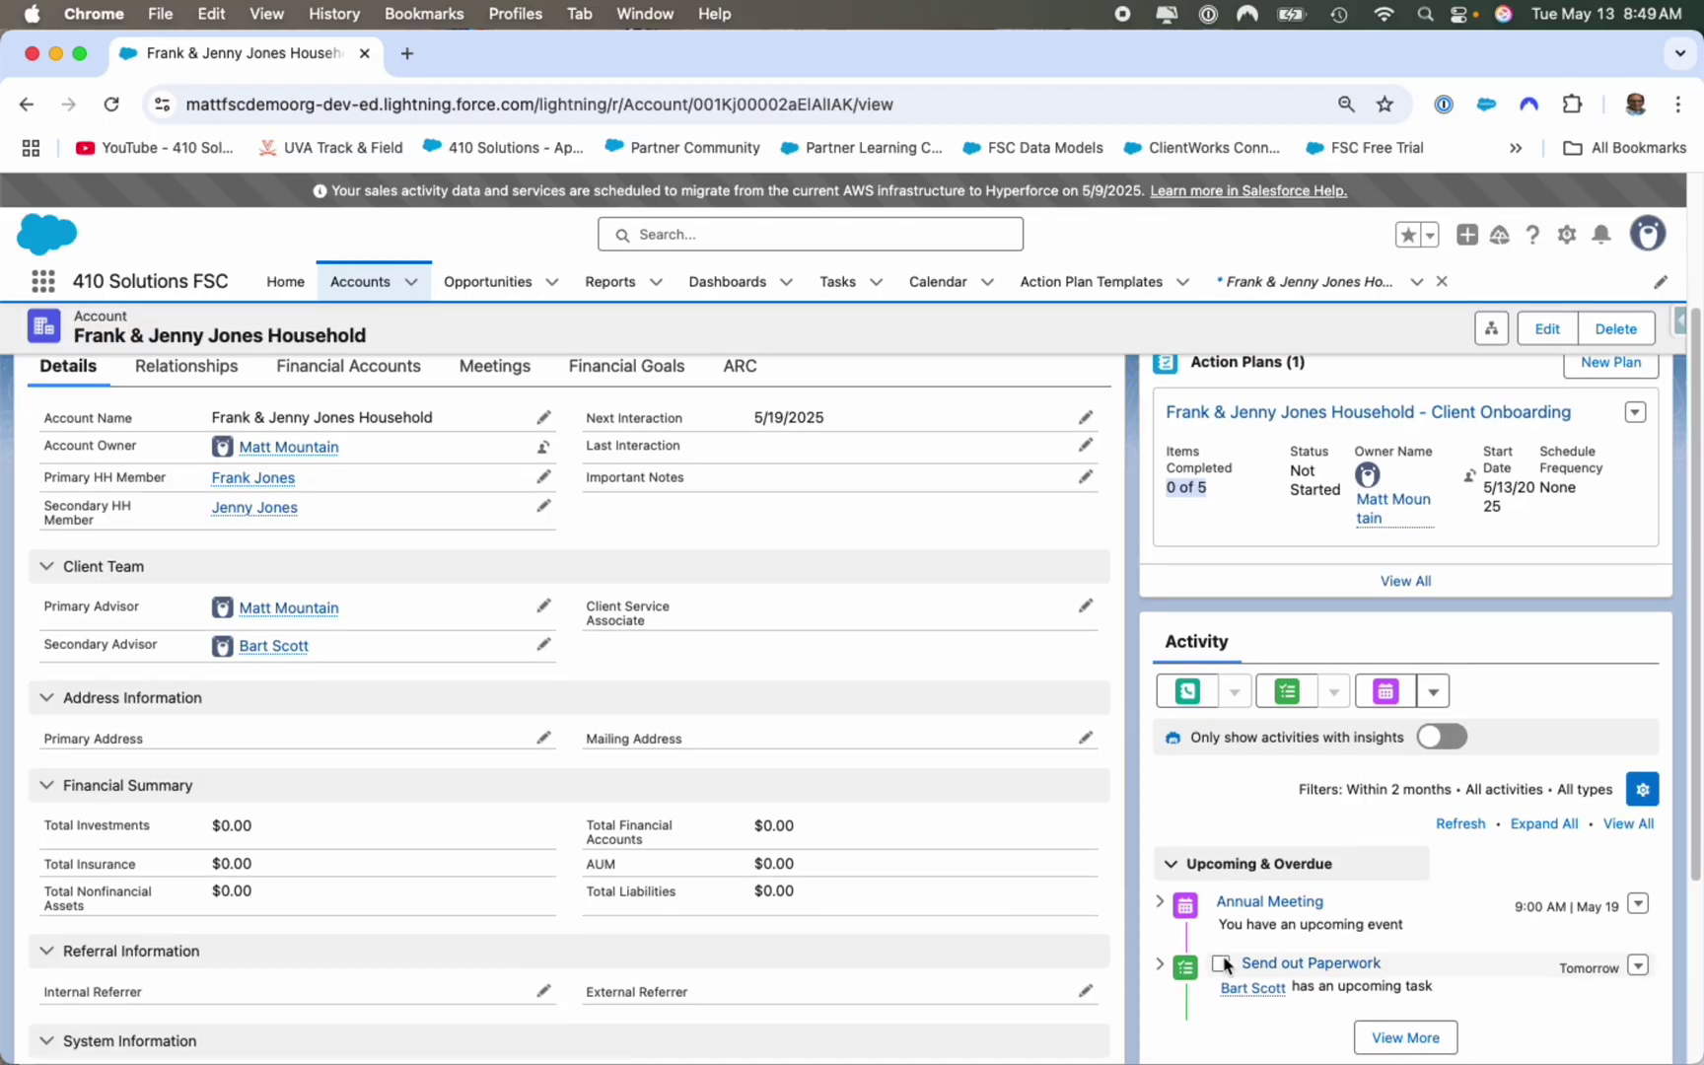
pyautogui.click(1460, 825)
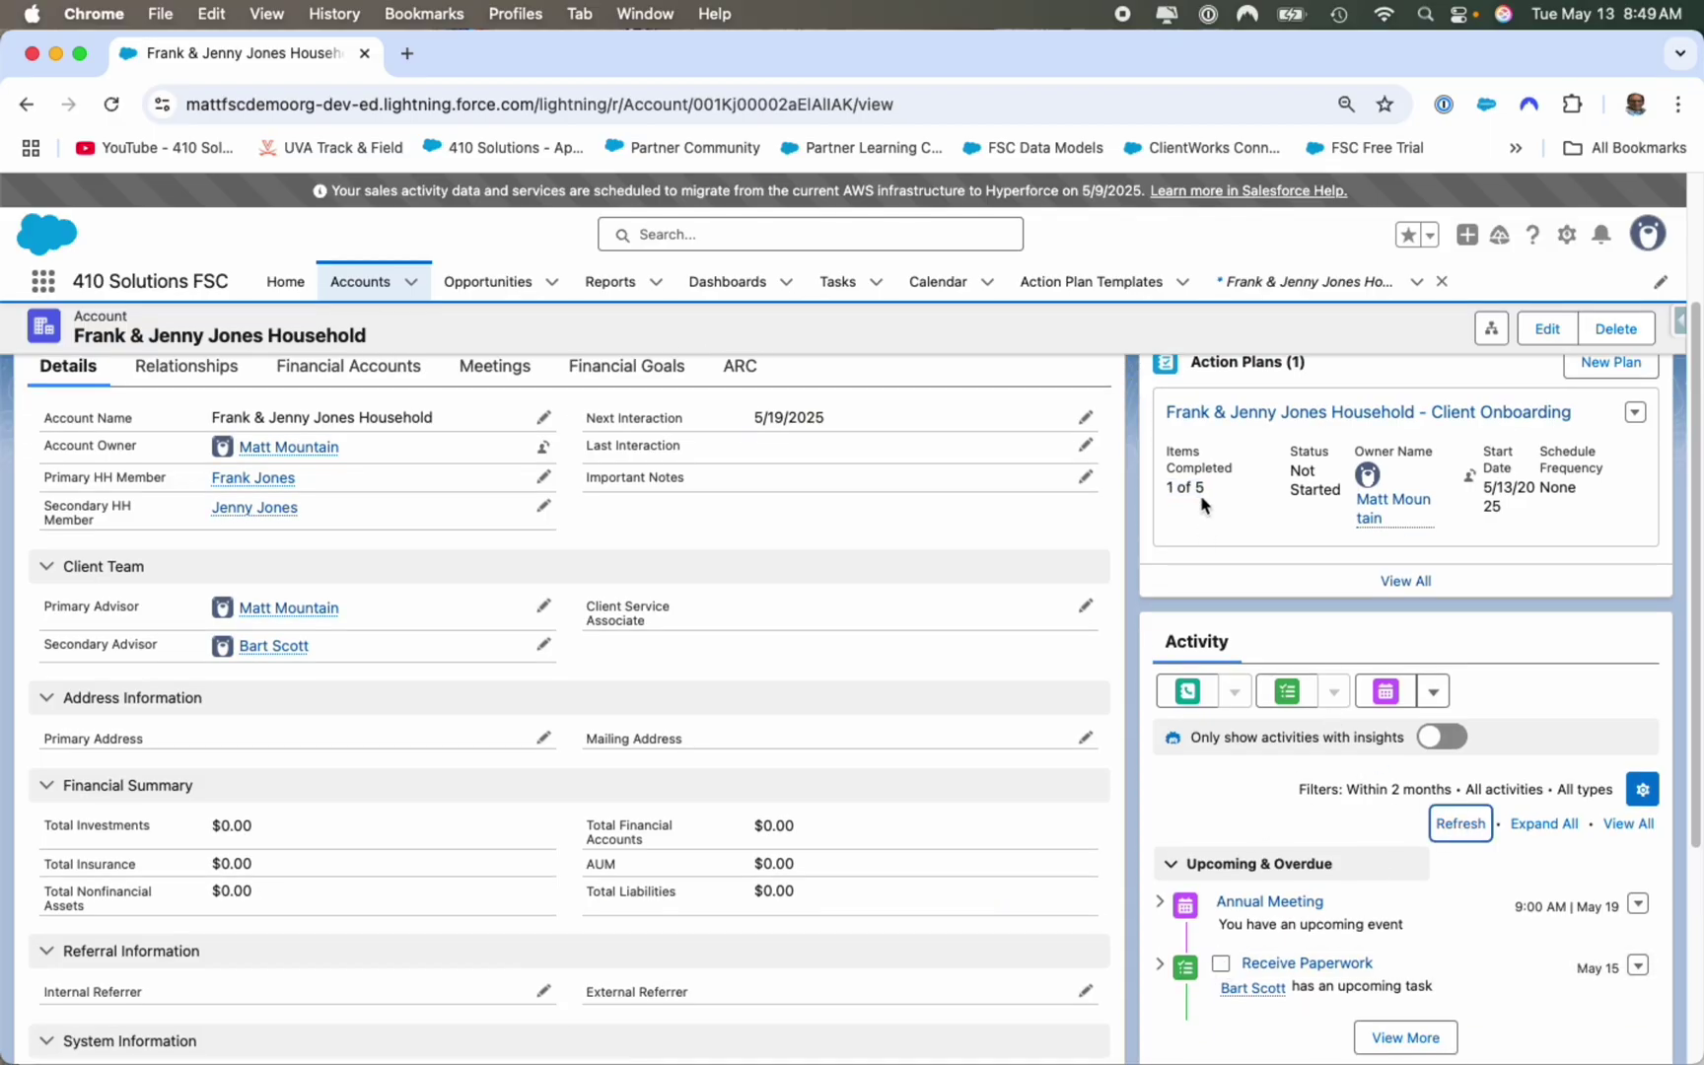
pyautogui.moveTo(1205, 490); pyautogui.dragTo(1166, 488)
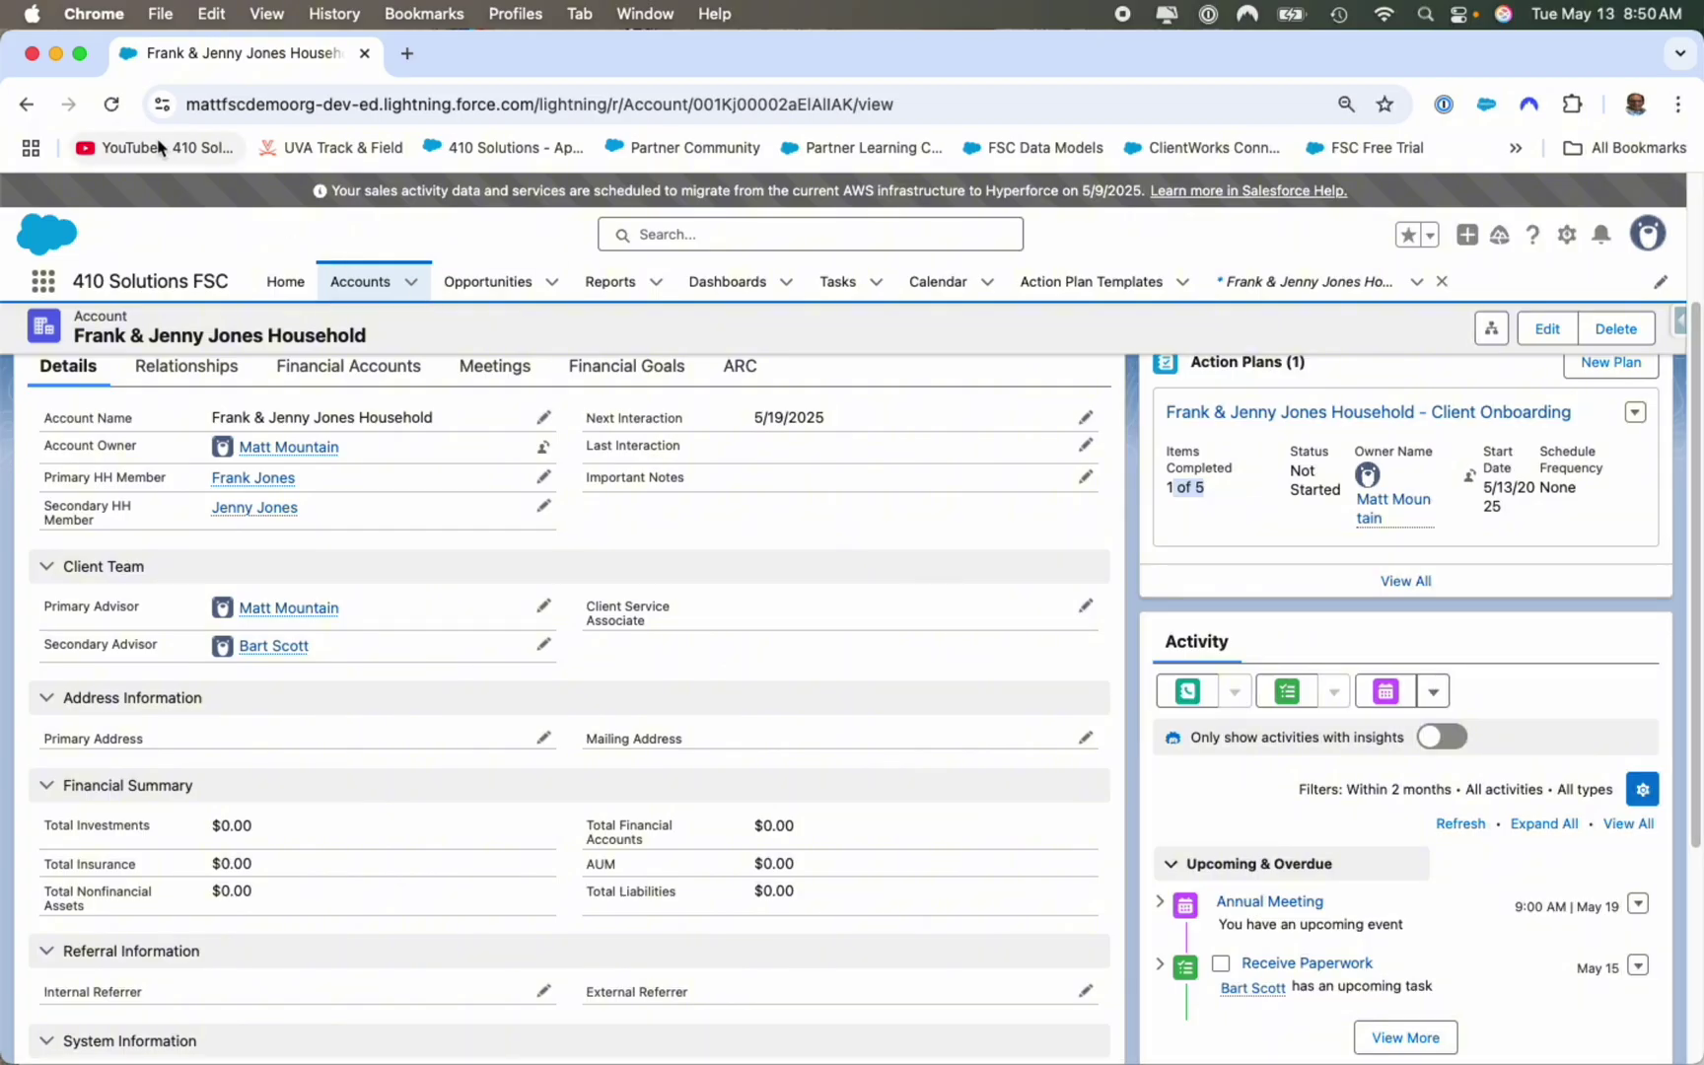
# Step: Reload the household record and examine the Client Onboarding action plan's progress and status
pyautogui.click(112, 104)
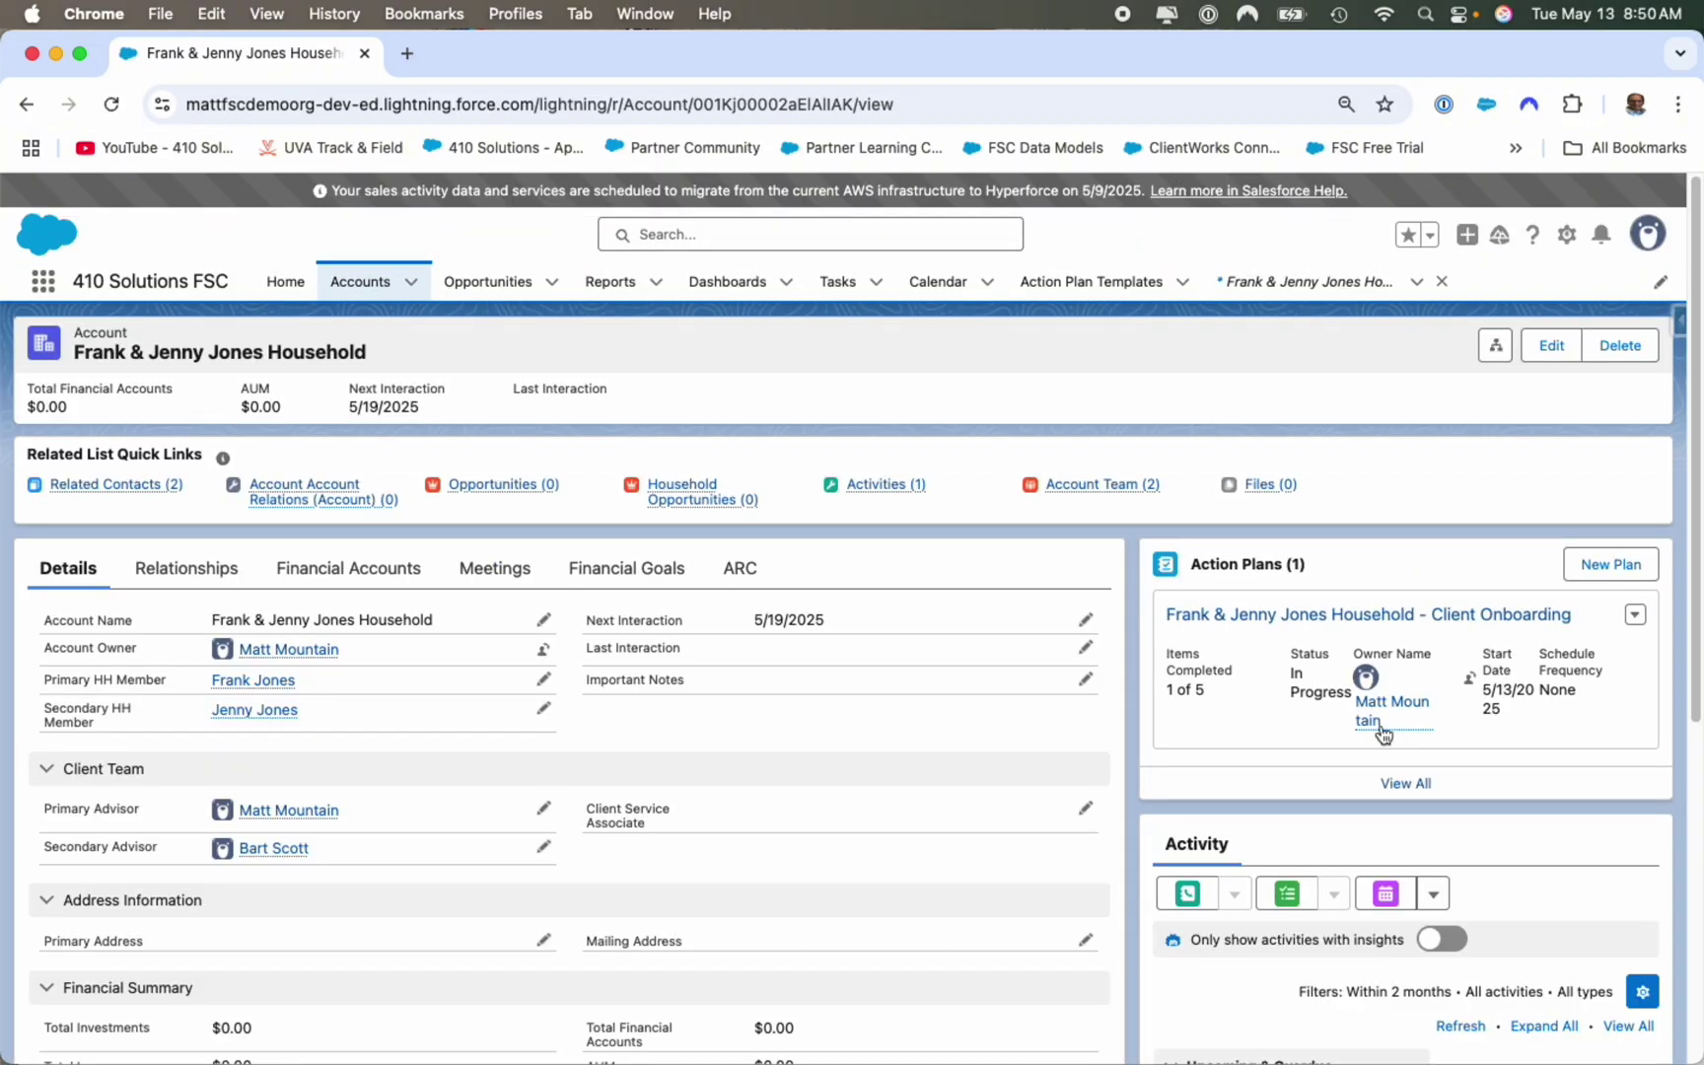
pyautogui.moveTo(1333, 695); pyautogui.dragTo(1289, 678)
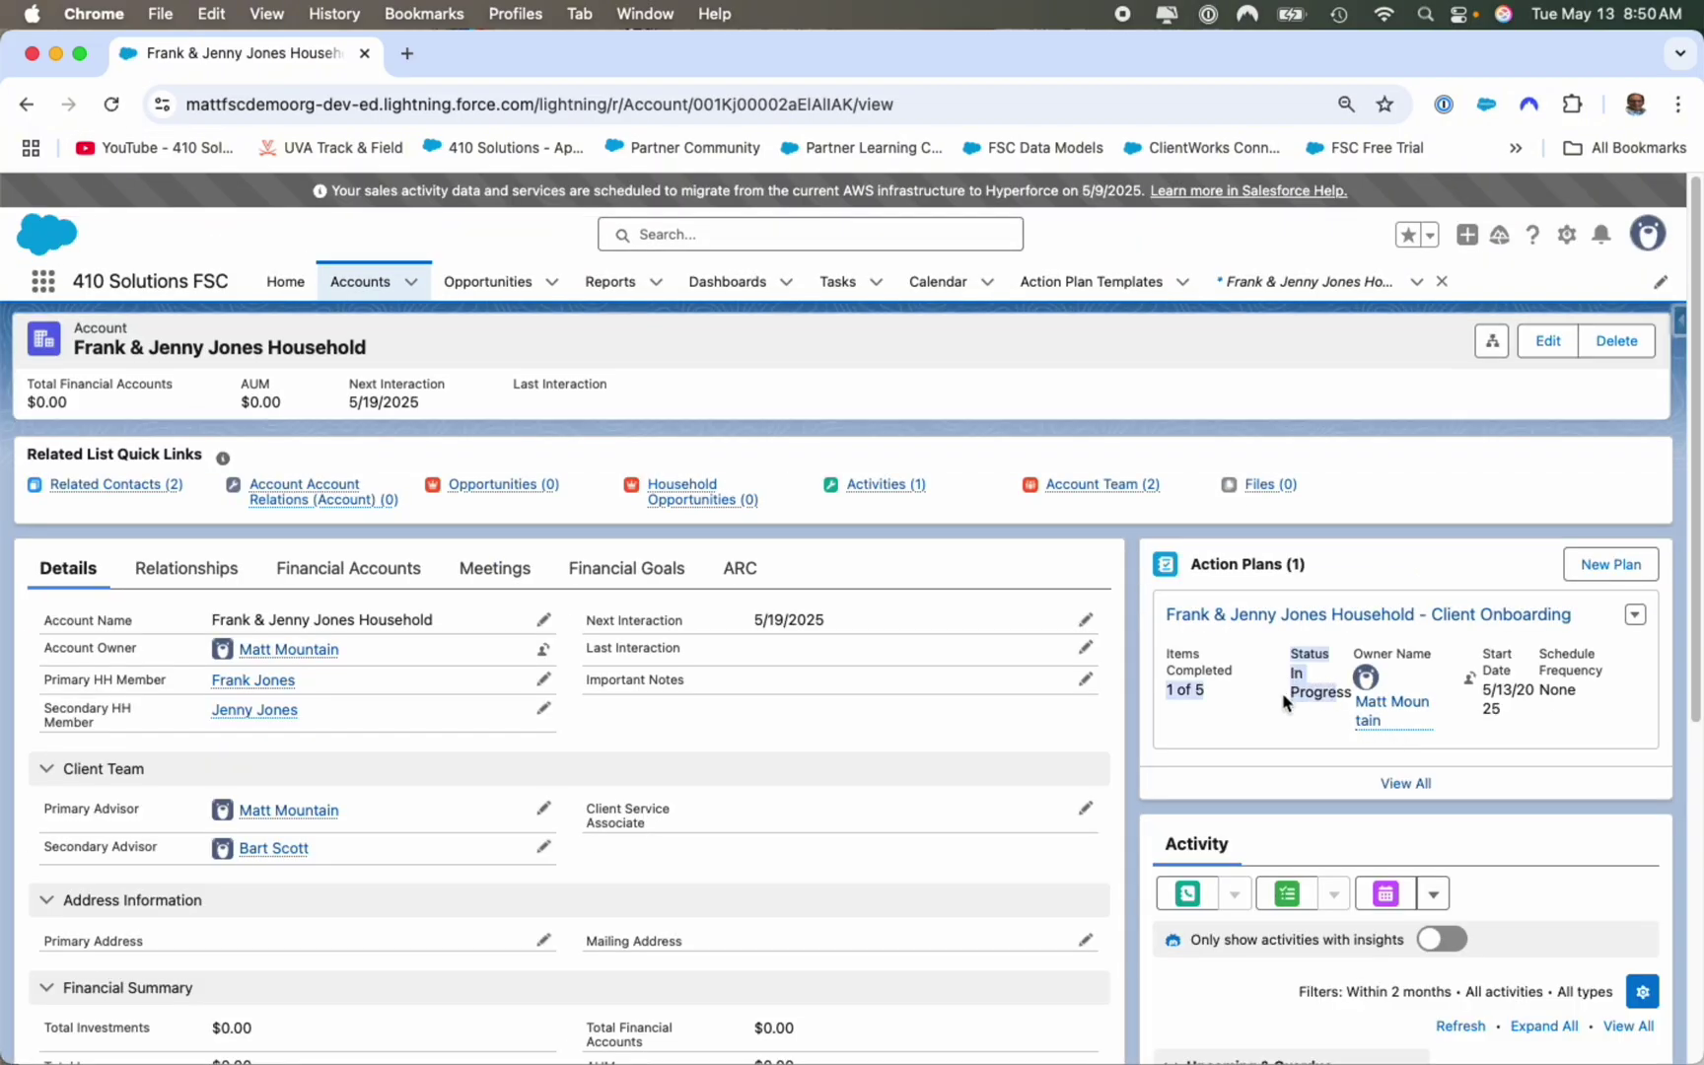
pyautogui.click(1281, 693)
# Step: Complete the Receive Paperwork and Confirm Documents Received at BD tasks, refresh the activities and reload the household record
pyautogui.scroll(-3, 1272, 749)
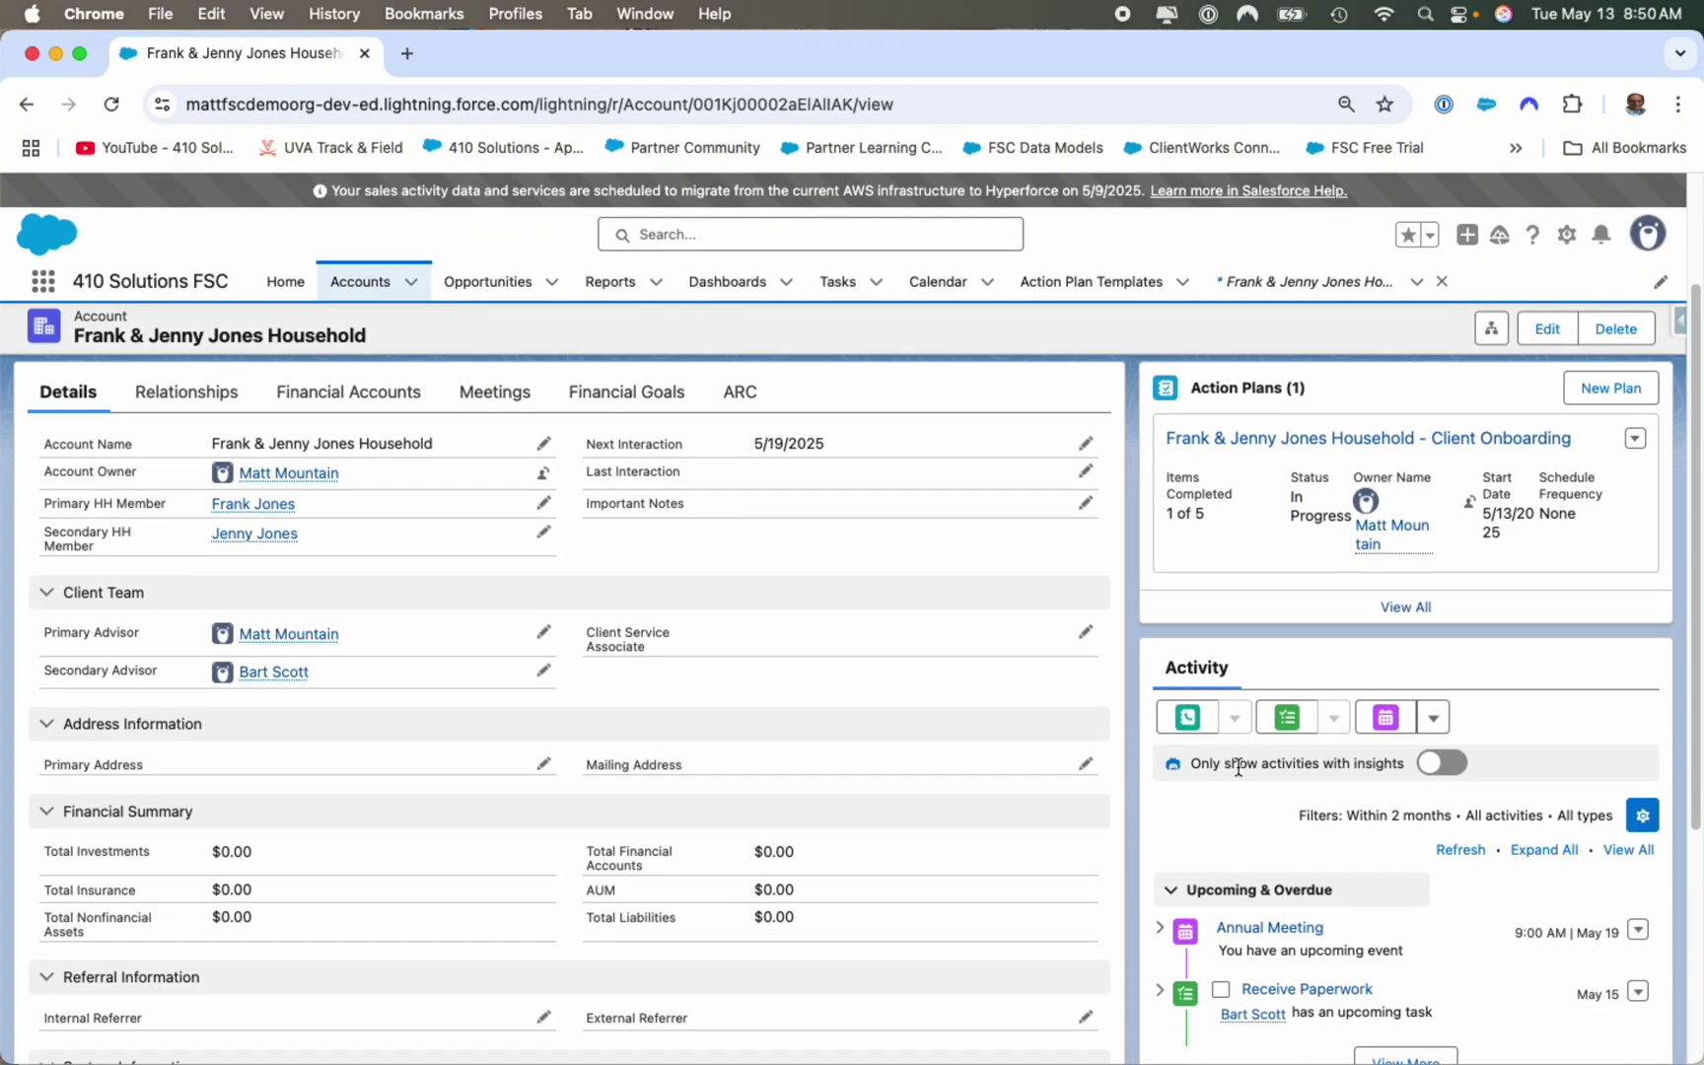
pyautogui.click(1223, 990)
pyautogui.click(1460, 849)
pyautogui.scroll(-5, 1387, 895)
pyautogui.click(112, 104)
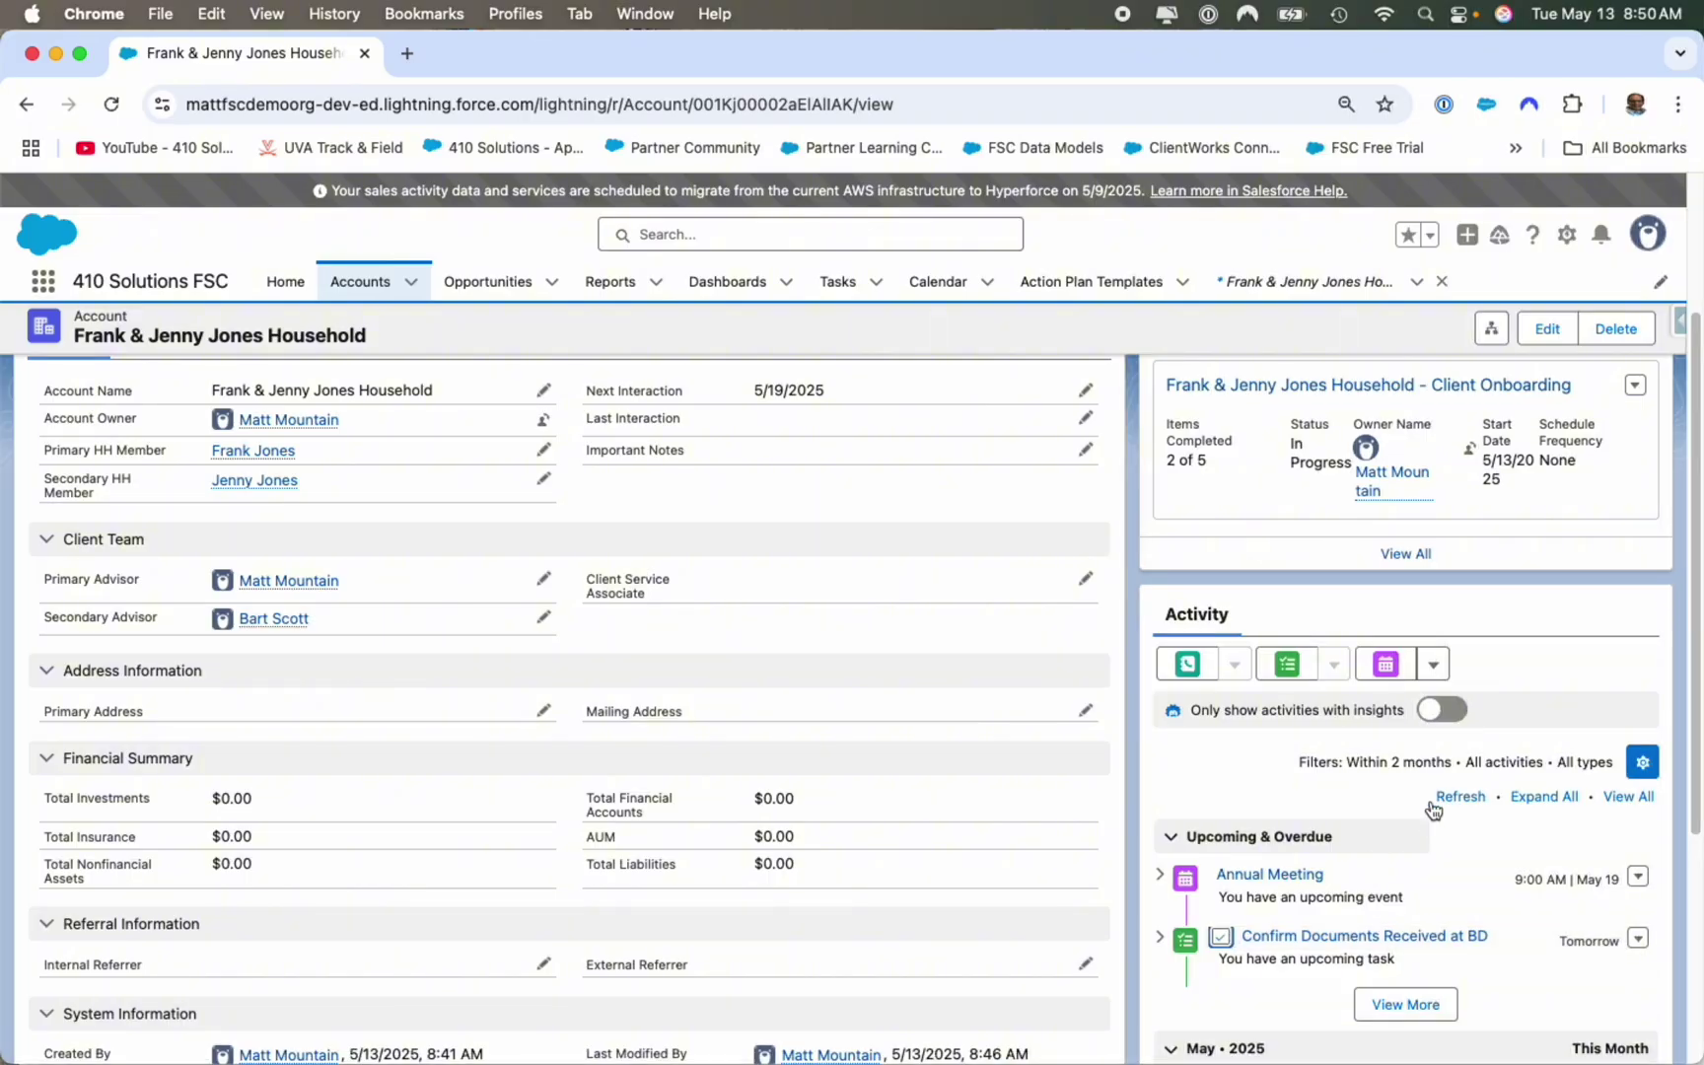
pyautogui.click(1449, 799)
pyautogui.click(111, 103)
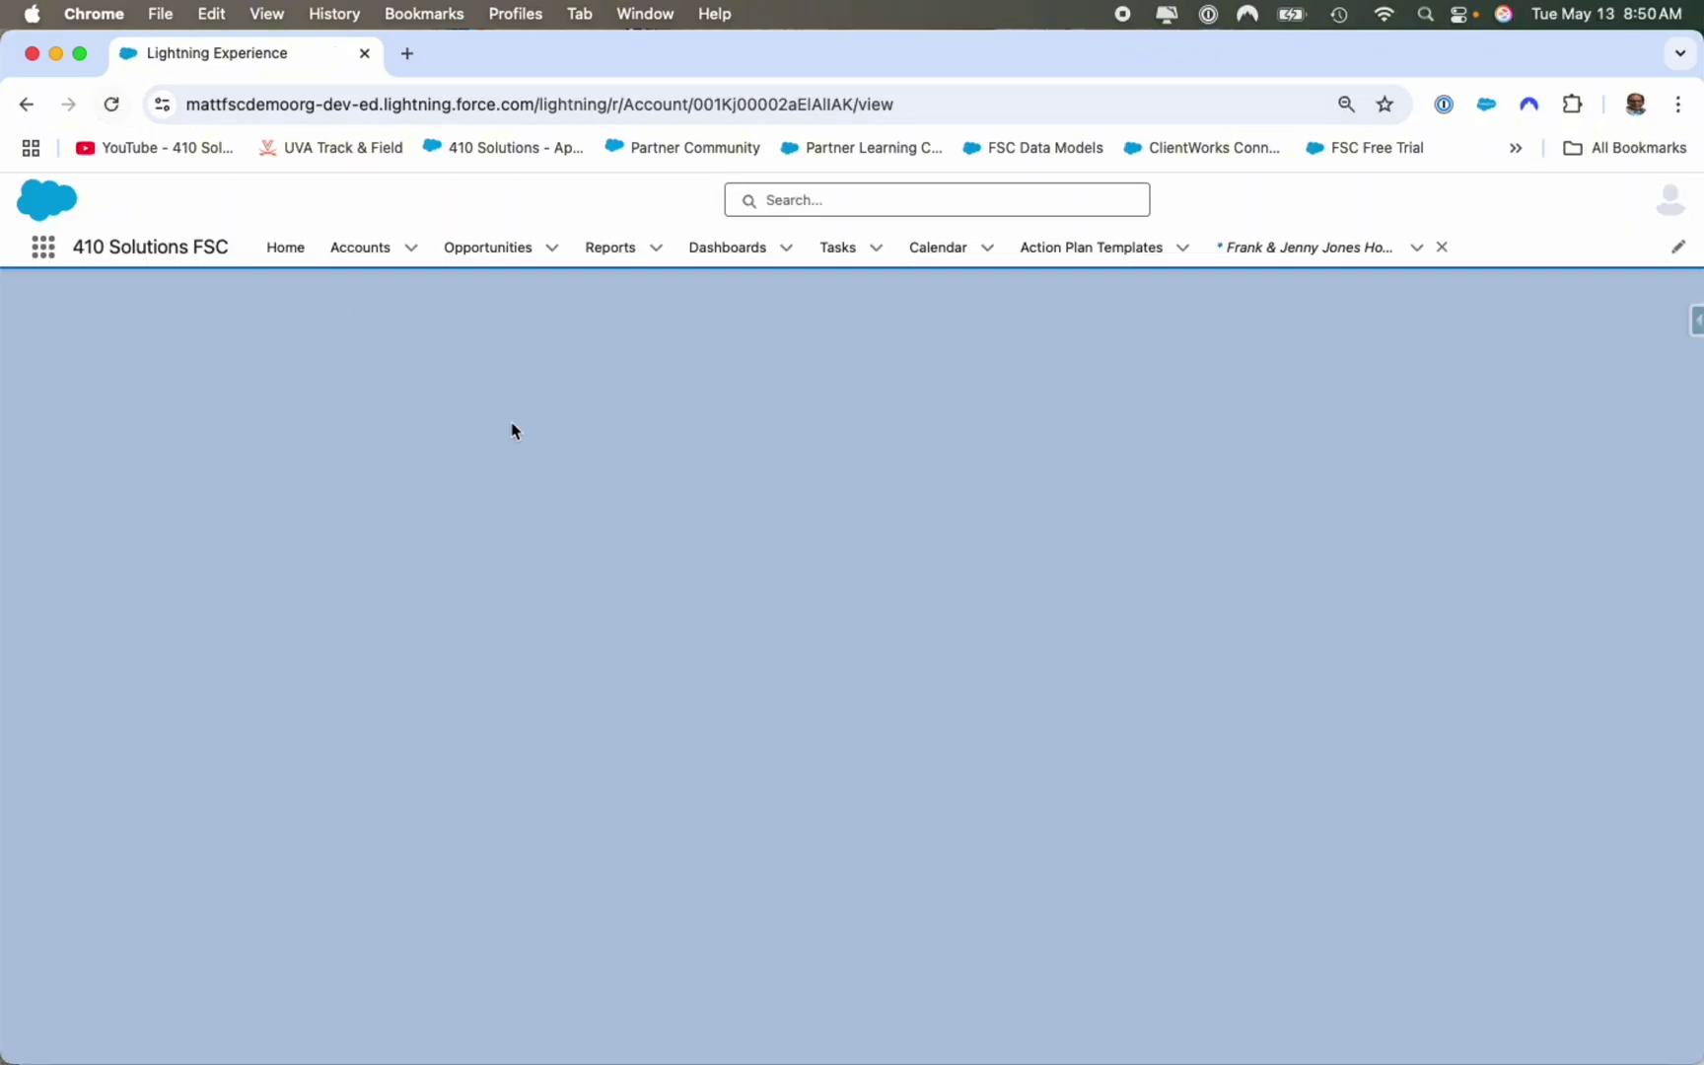
# Step: Complete the household's Financial Transfer Received and Send Thank You Note tasks, refresh the activities and reload the record
pyautogui.scroll(-3, 1196, 884)
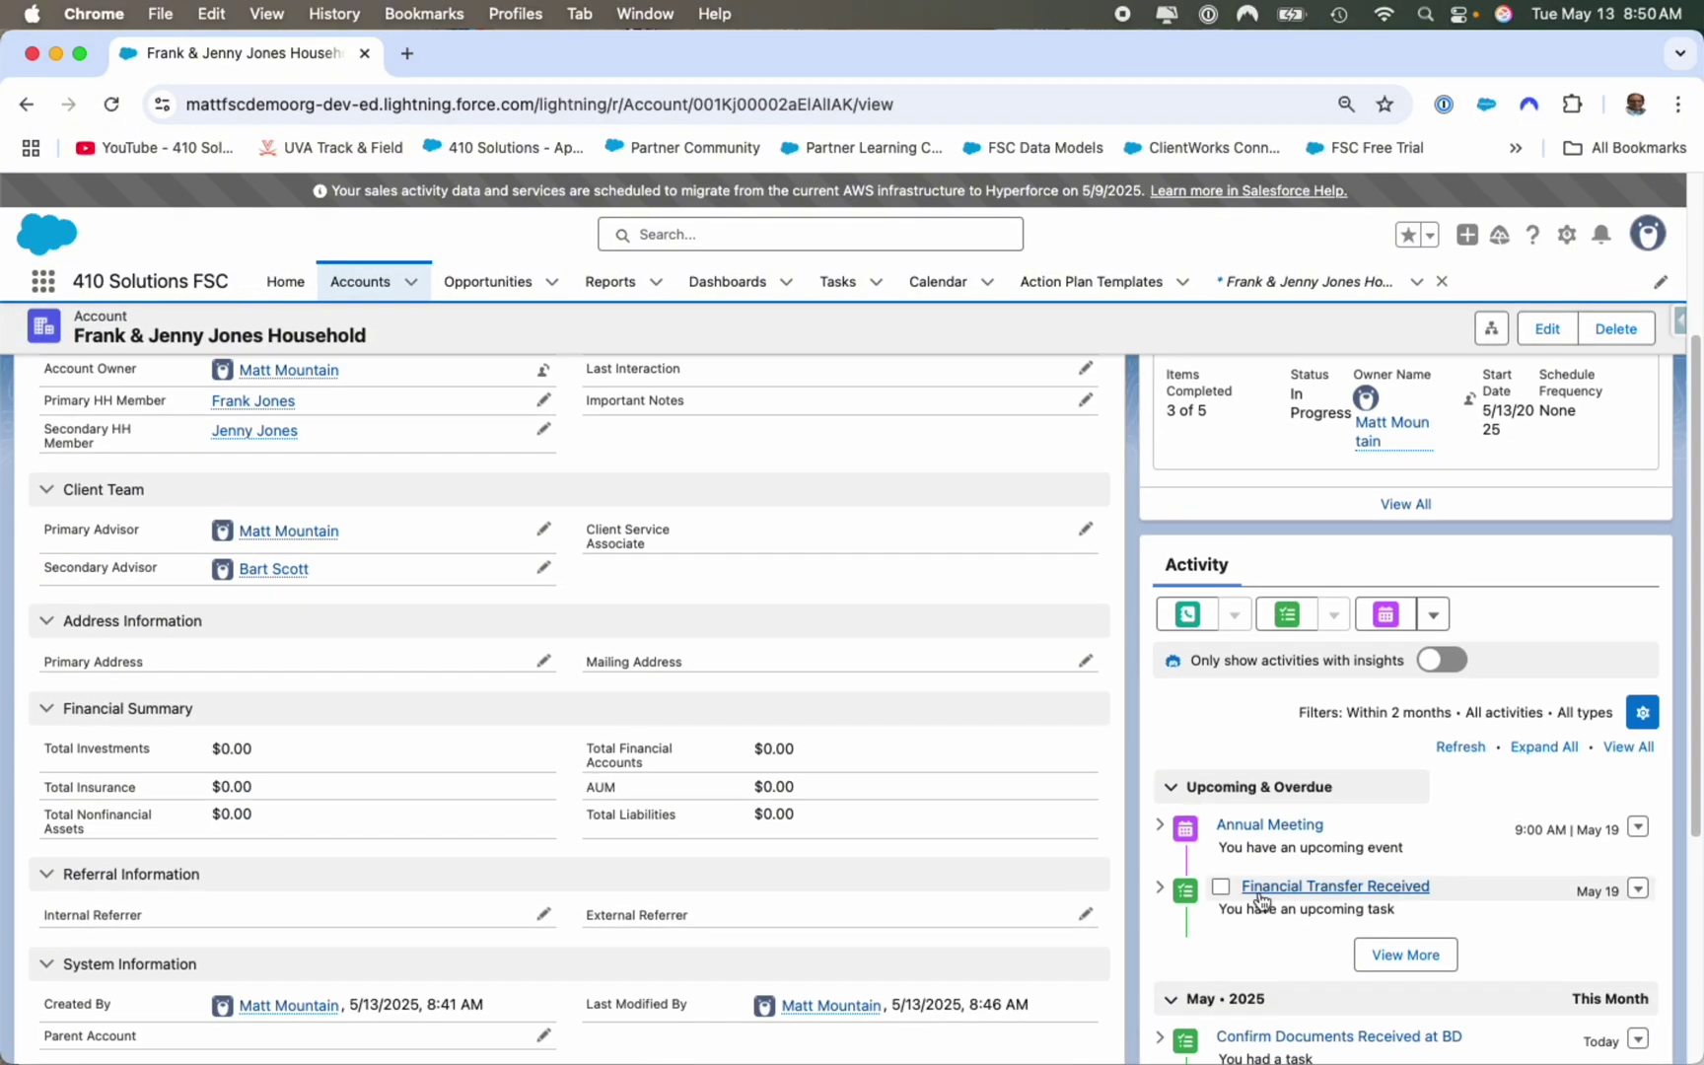
pyautogui.click(1222, 887)
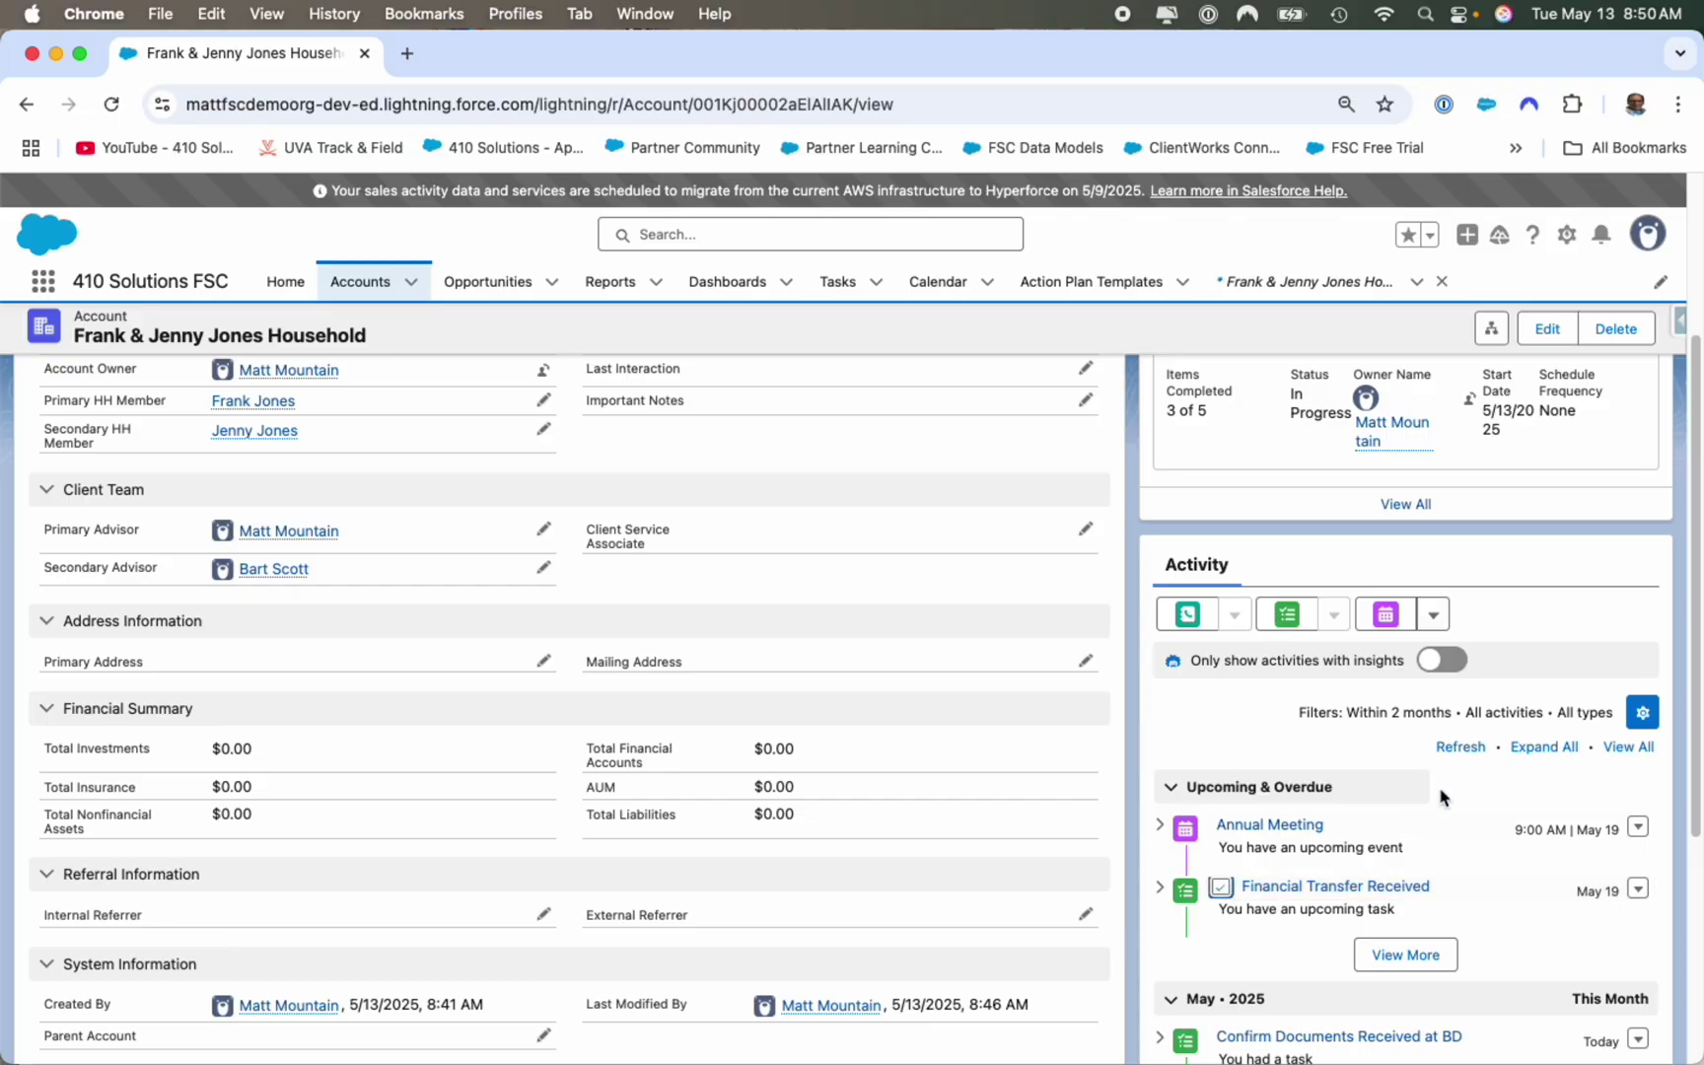
pyautogui.click(112, 104)
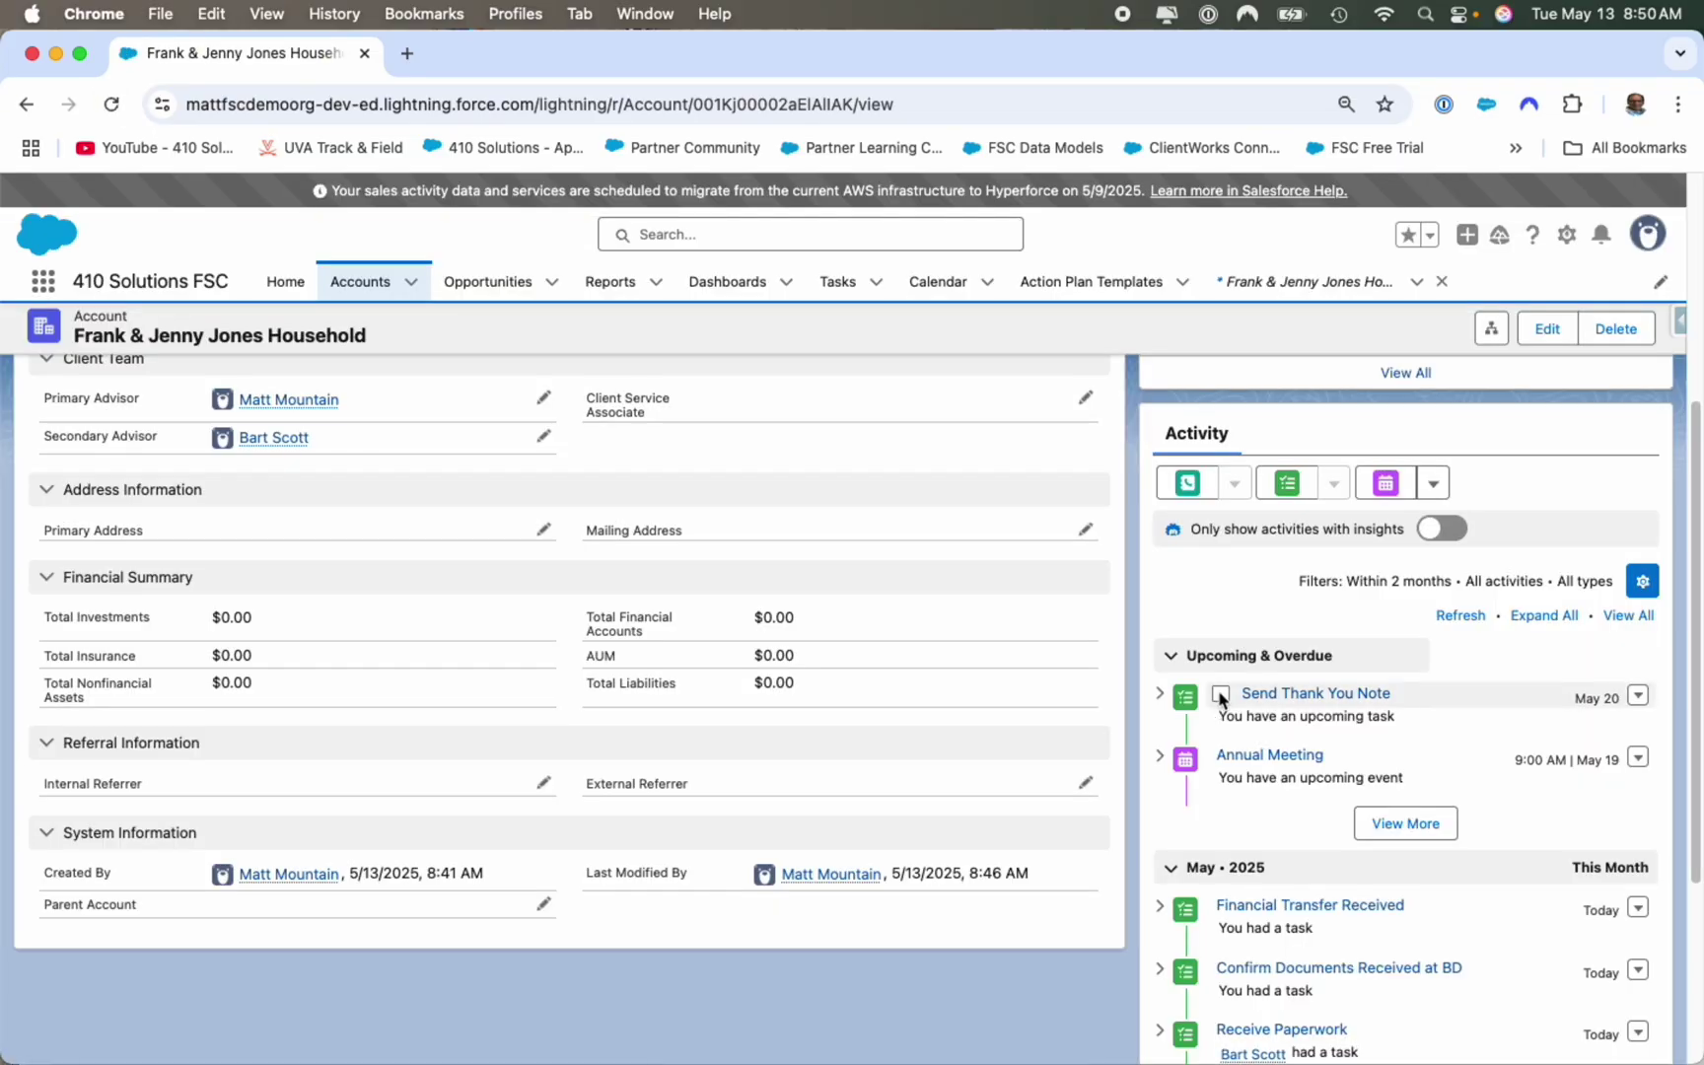
pyautogui.click(1459, 616)
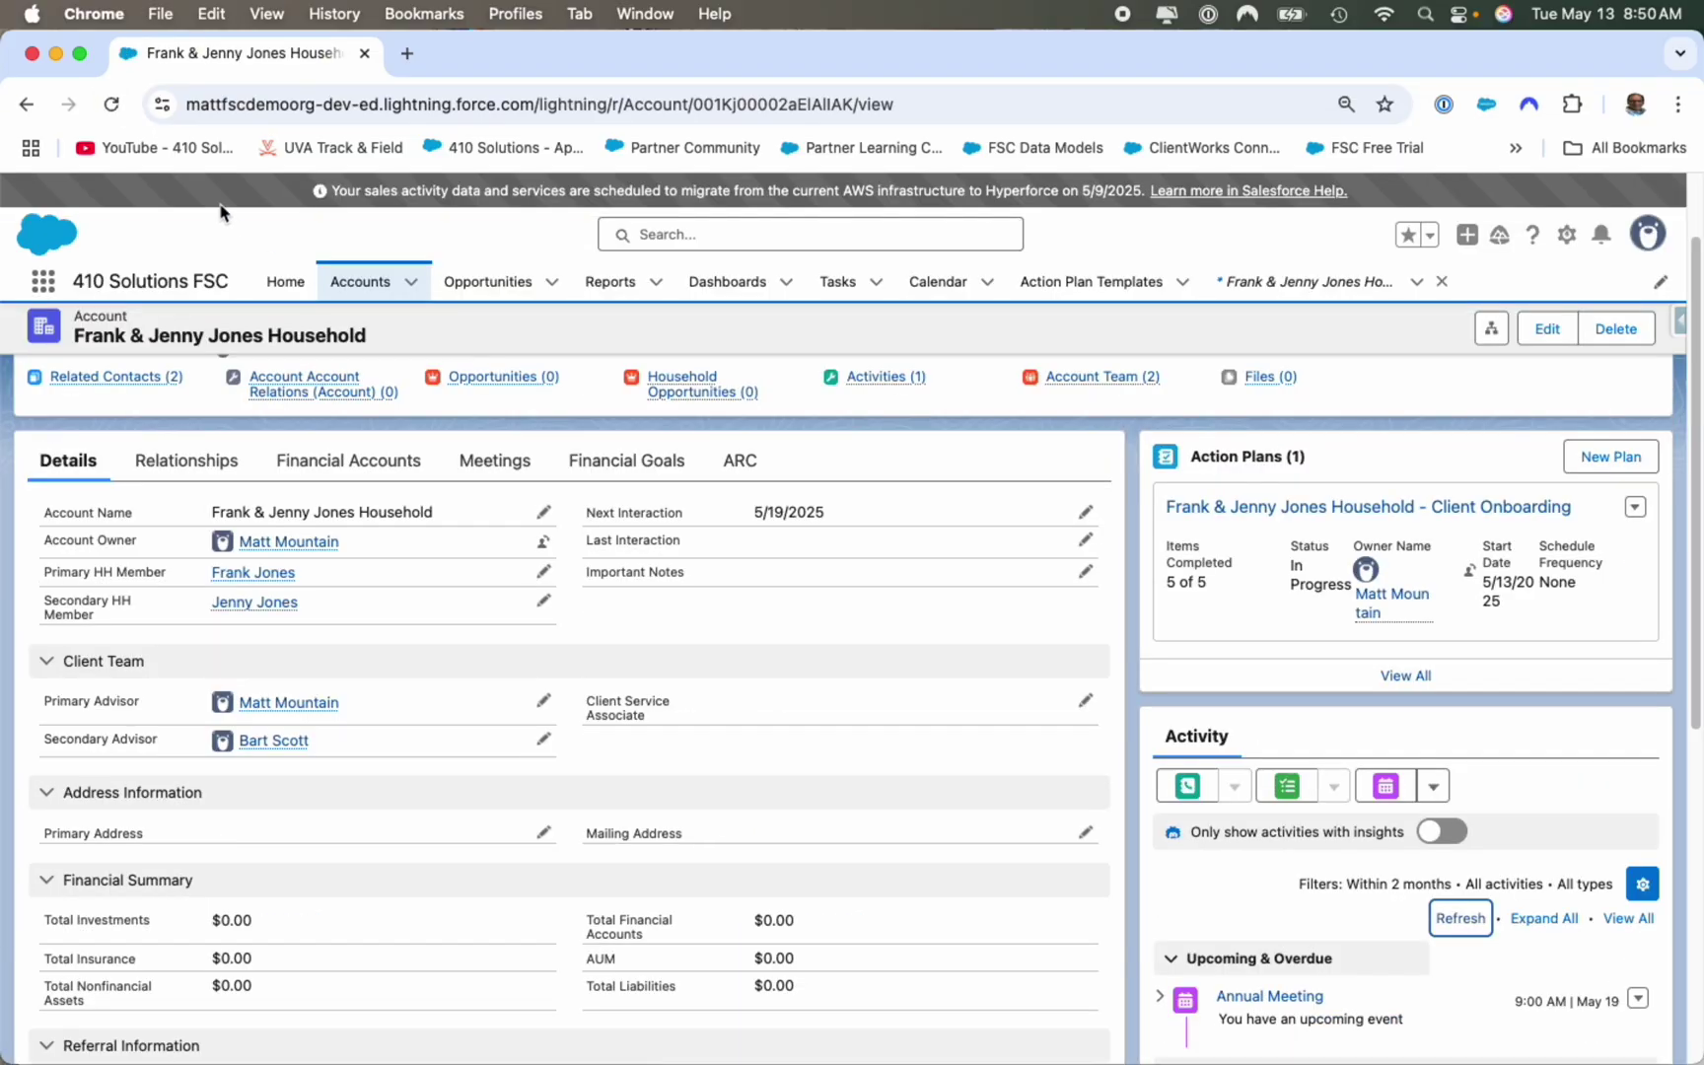
pyautogui.click(111, 103)
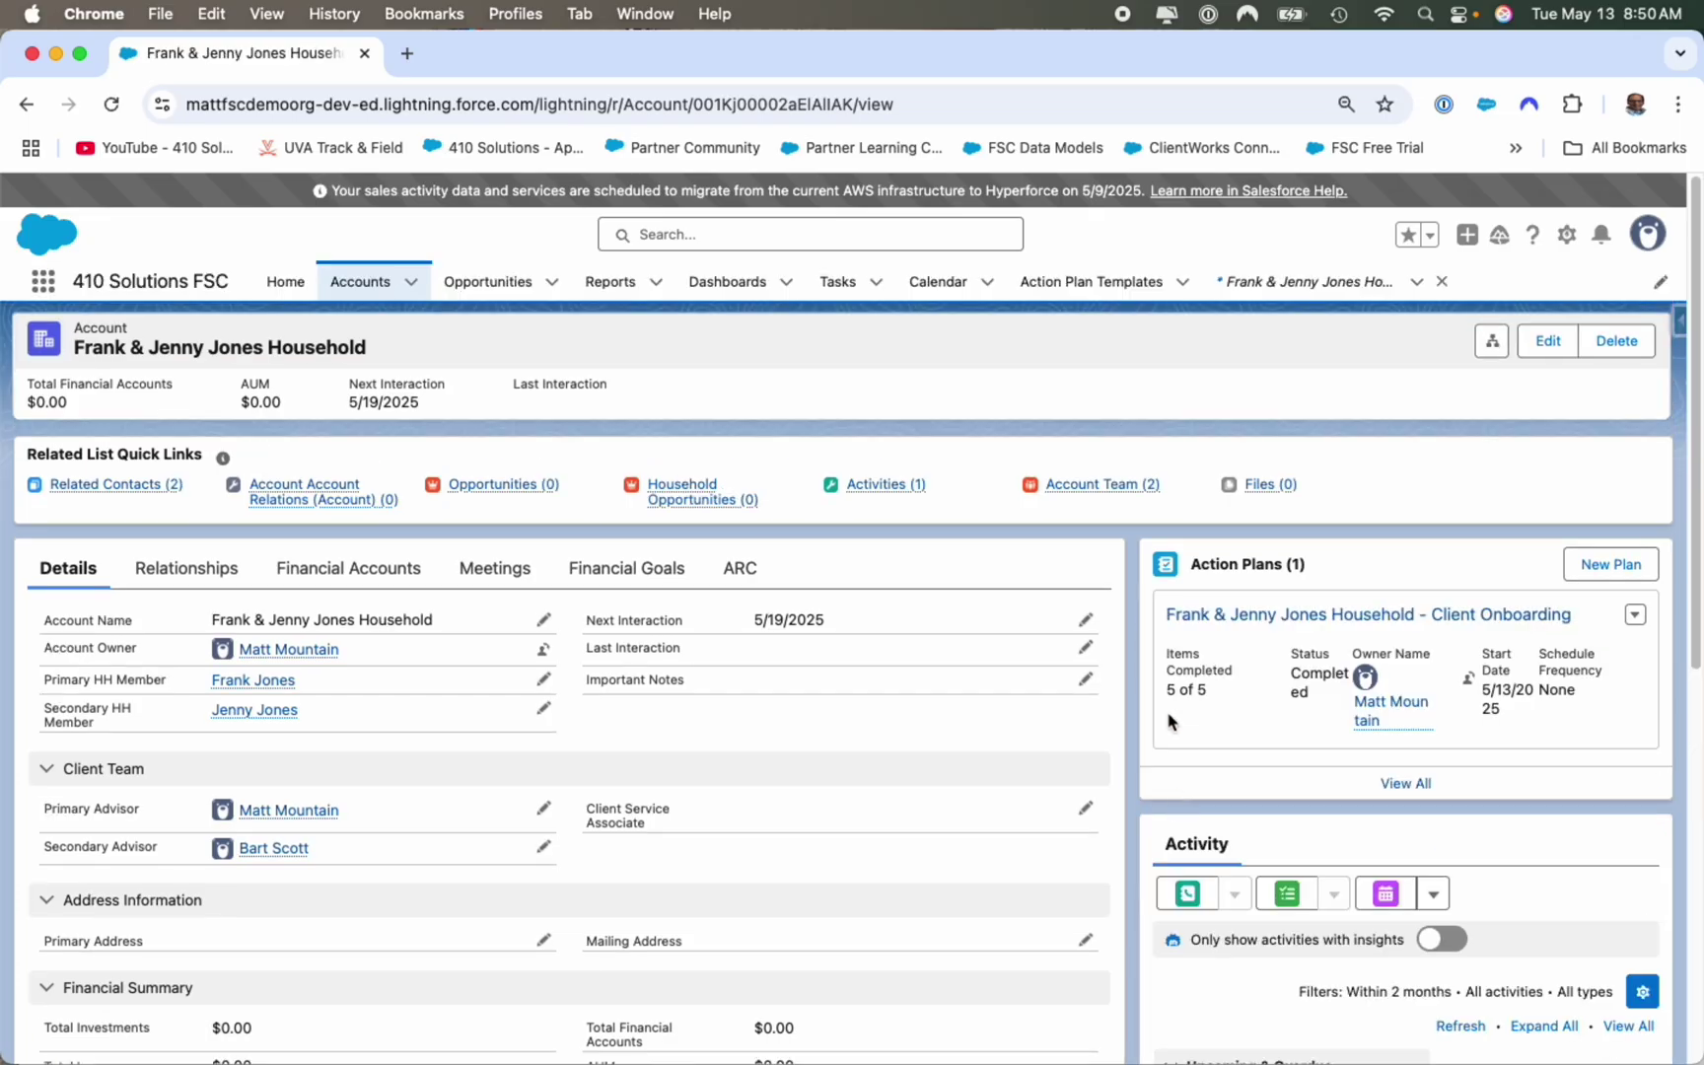
# Step: Examine the Client Onboarding action plan's completed items and status on the household record
pyautogui.moveTo(1217, 695); pyautogui.dragTo(1180, 690)
pyautogui.moveTo(1313, 698); pyautogui.dragTo(1296, 680)
pyautogui.scroll(-1, 429, 843)
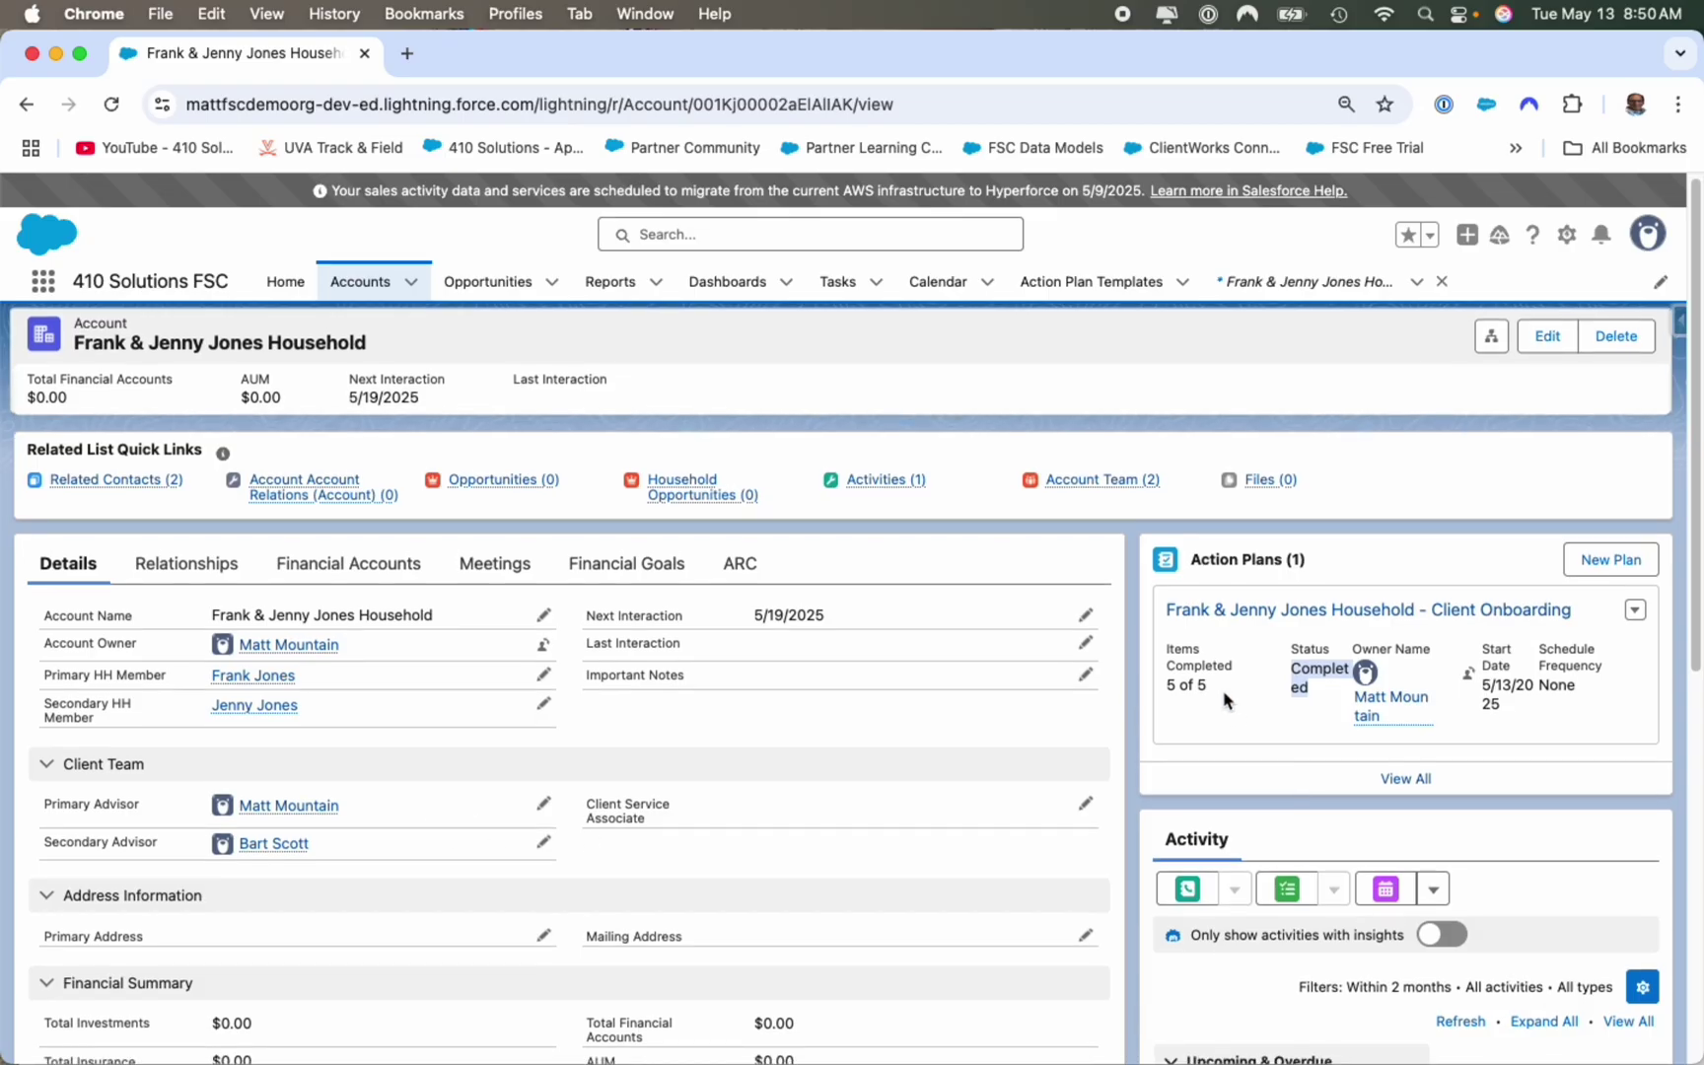
pyautogui.moveTo(1211, 691); pyautogui.dragTo(1170, 660)
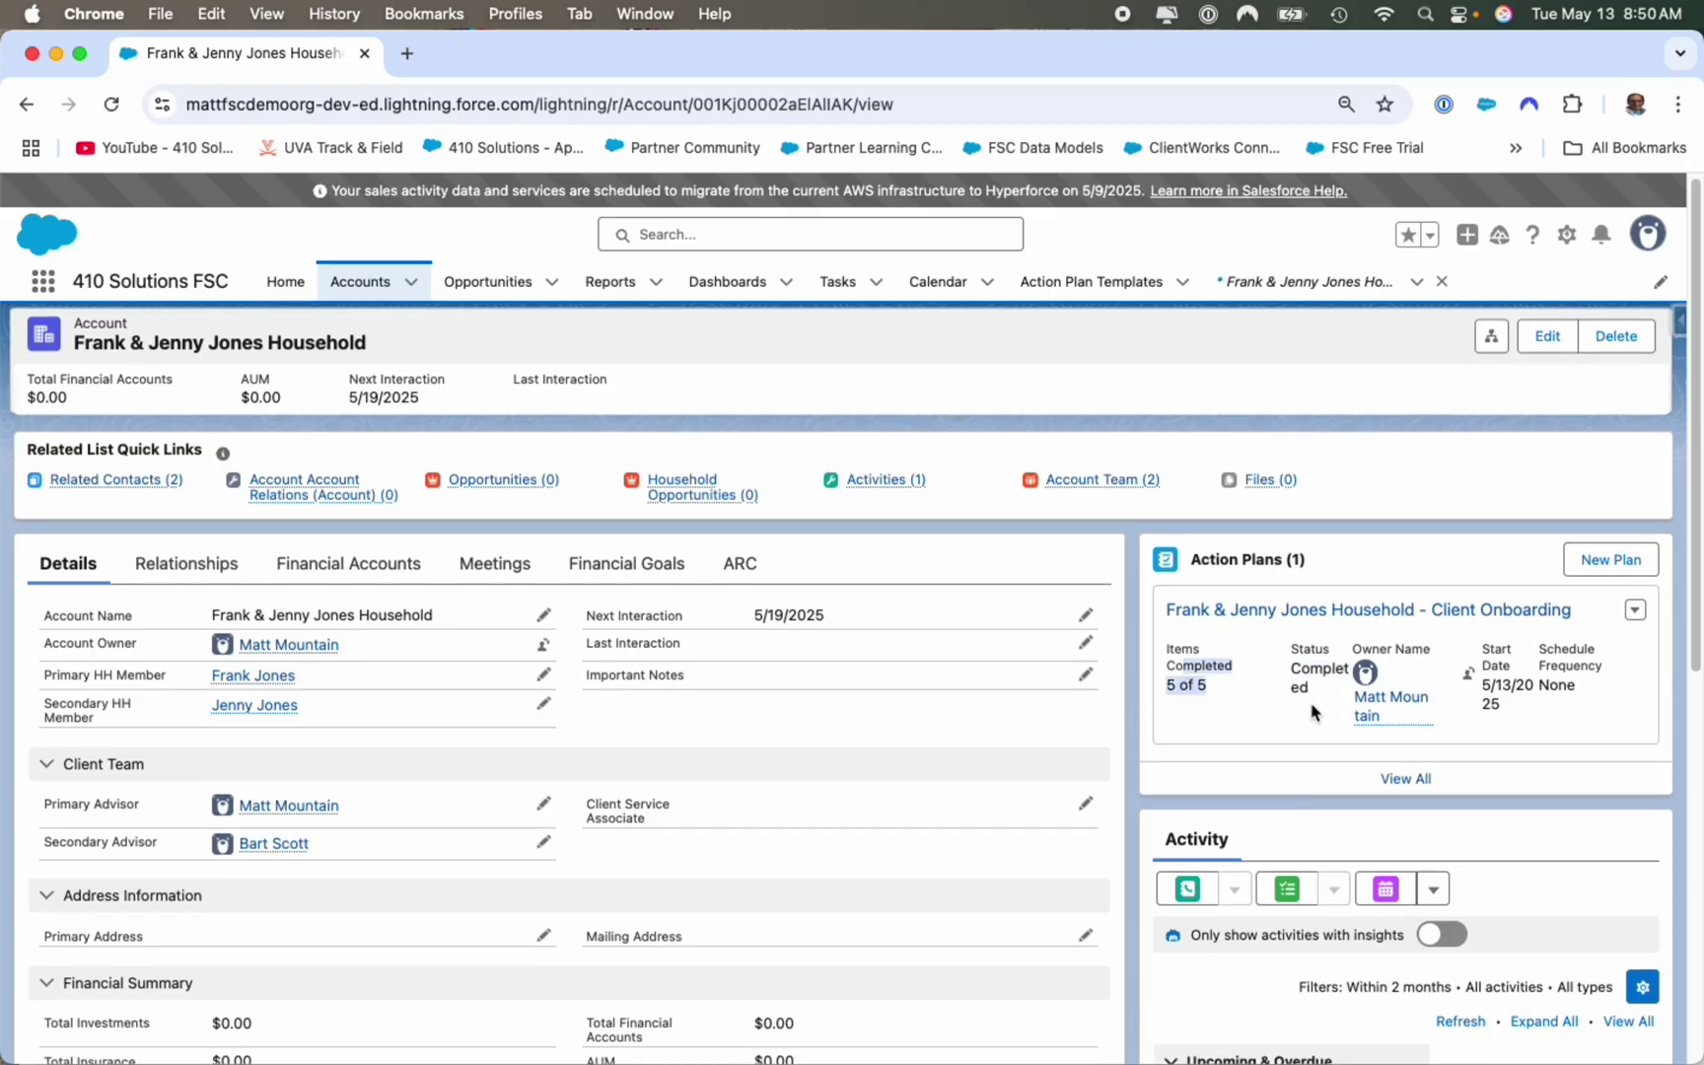
pyautogui.moveTo(1321, 695); pyautogui.dragTo(1289, 680)
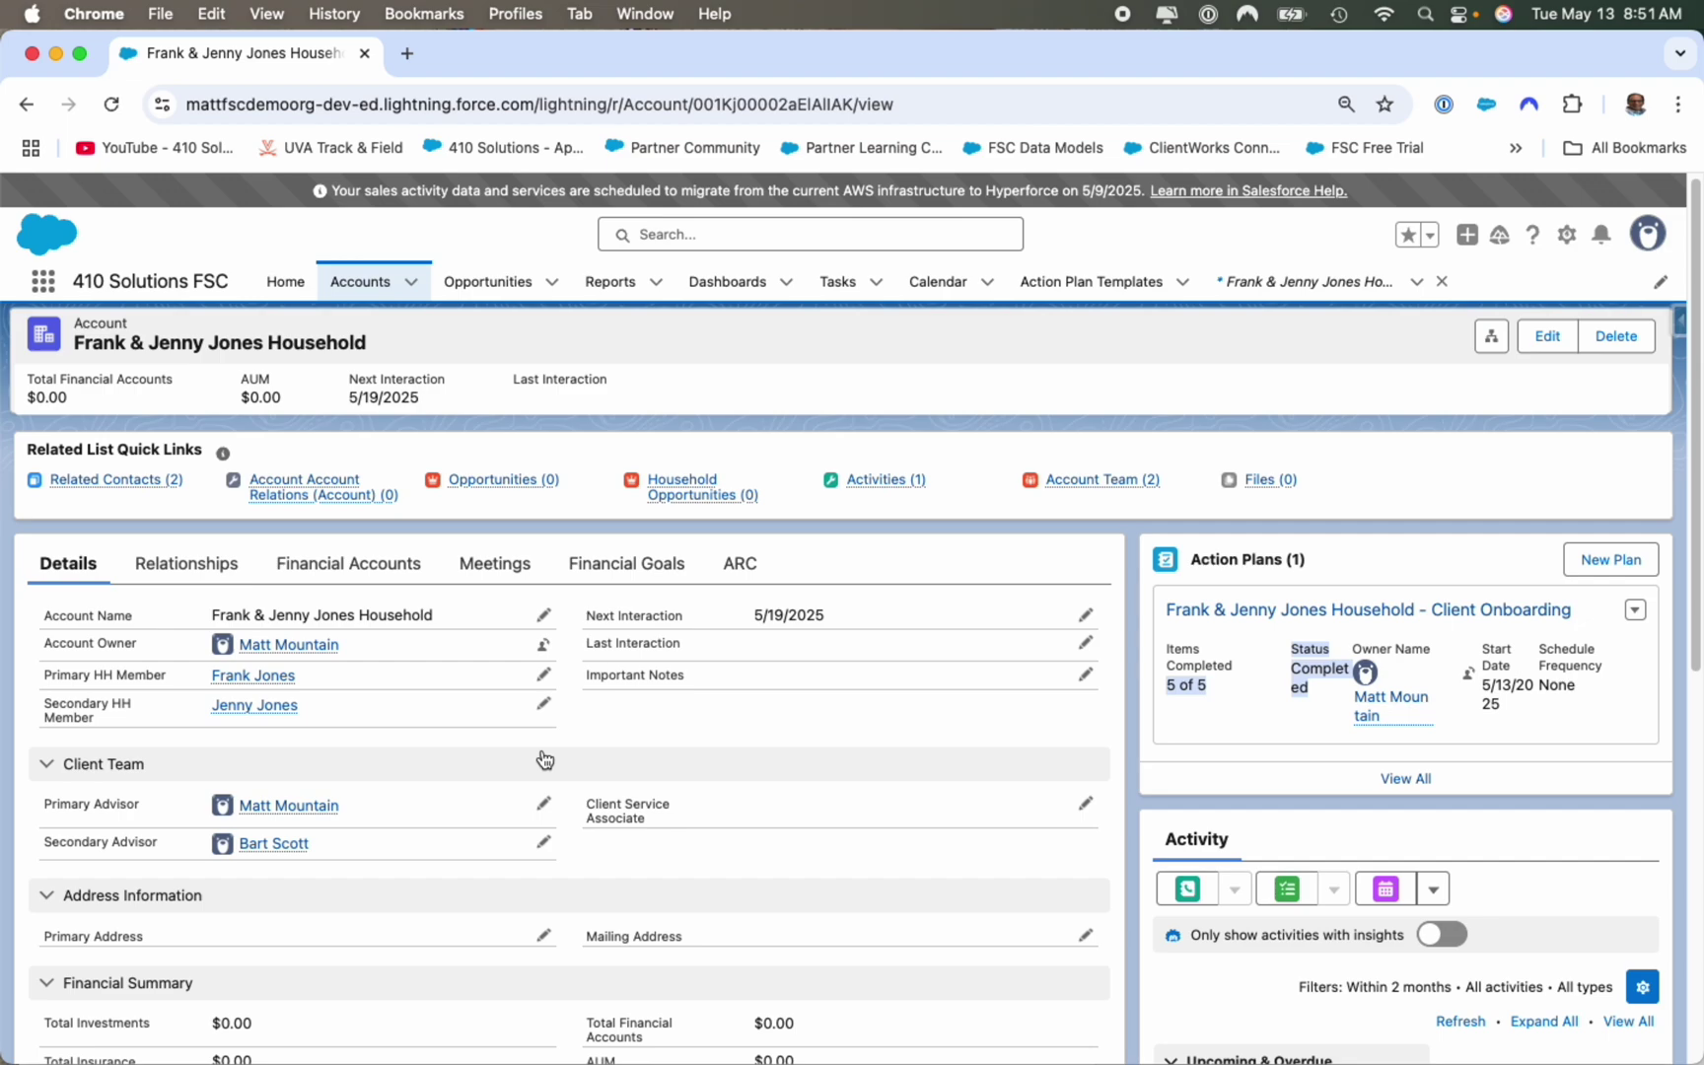
# Step: Open the My Opportunities list, sort it by Amount, narrow the Amount column slightly, and sort the list by Stage
pyautogui.moveTo(498, 483)
pyautogui.click(503, 284)
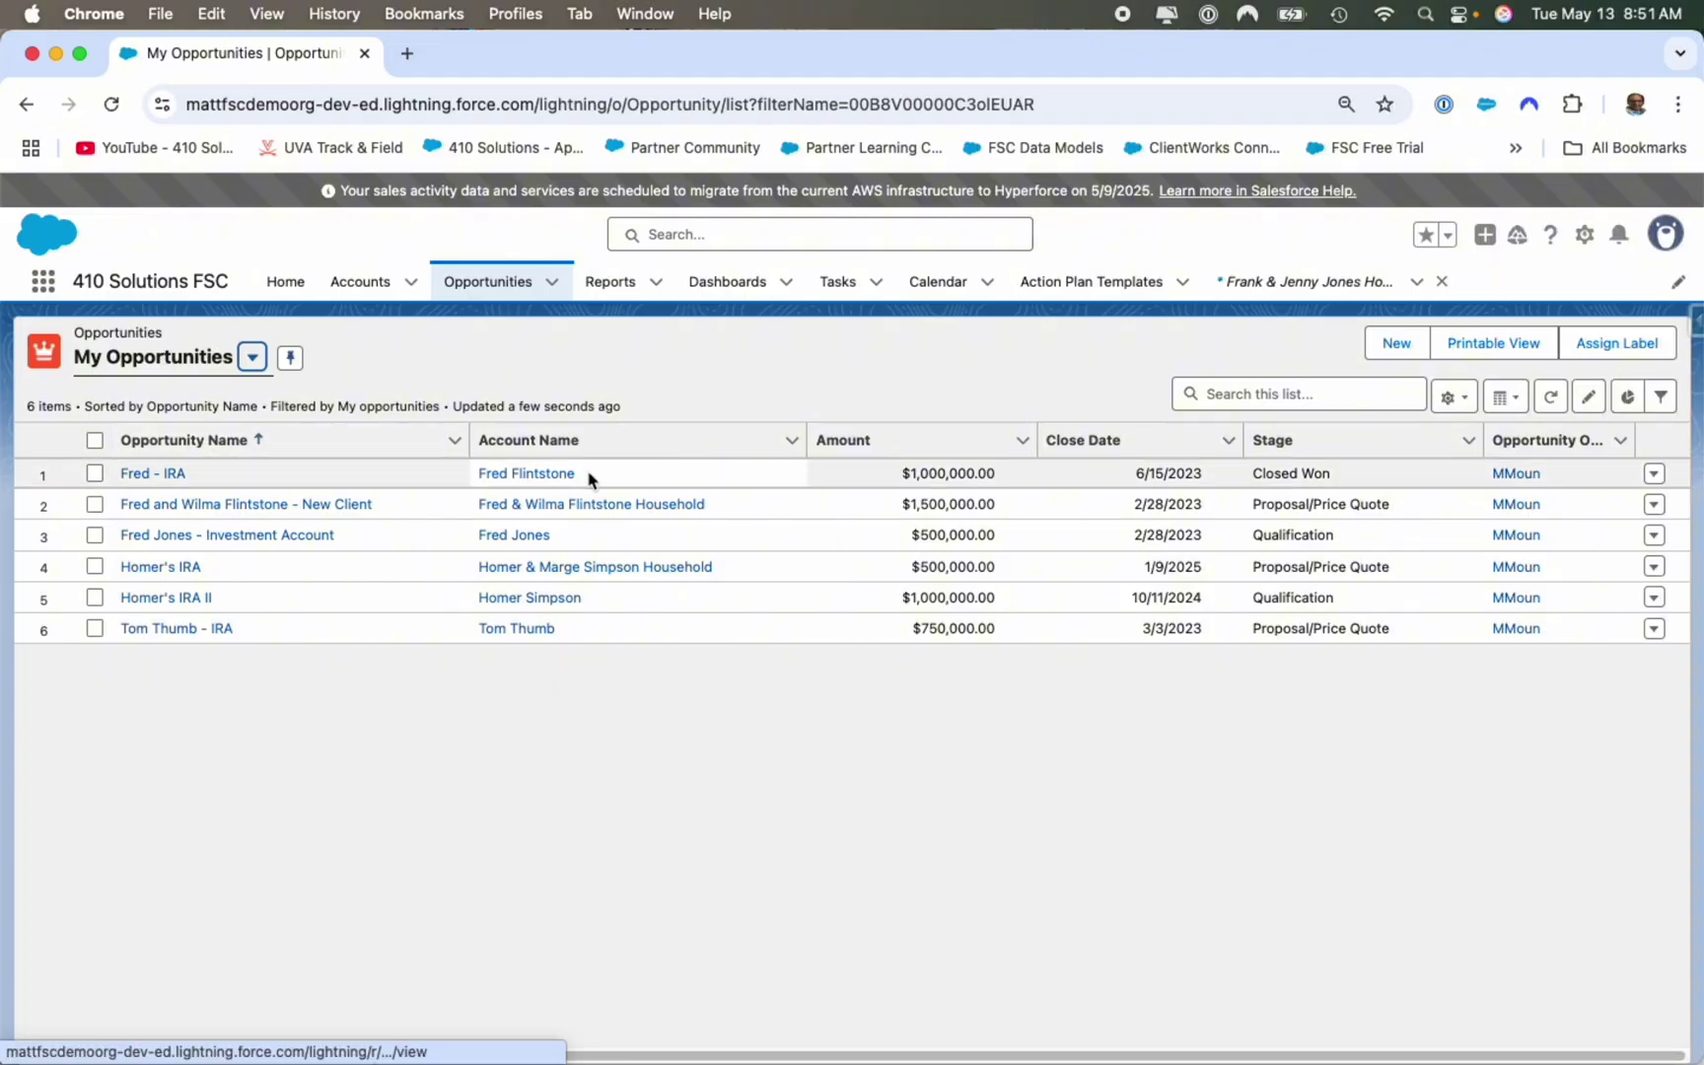
pyautogui.click(831, 444)
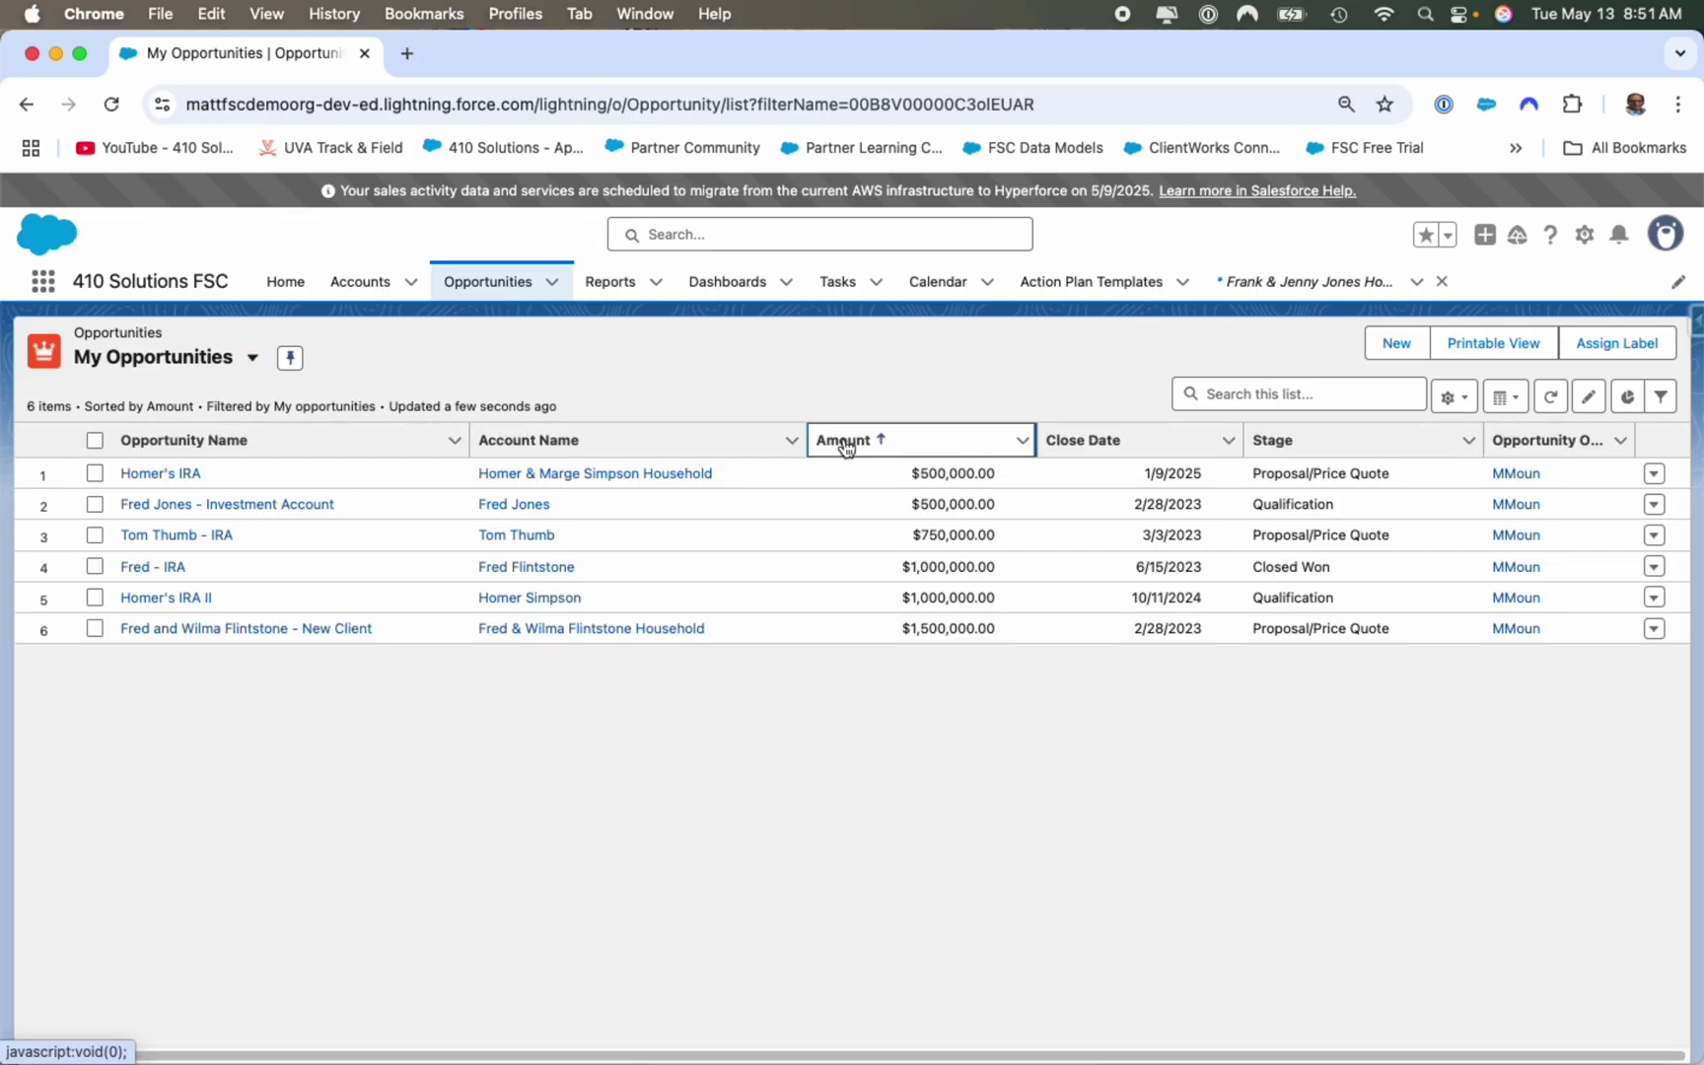
pyautogui.moveTo(1040, 449); pyautogui.dragTo(1036, 449)
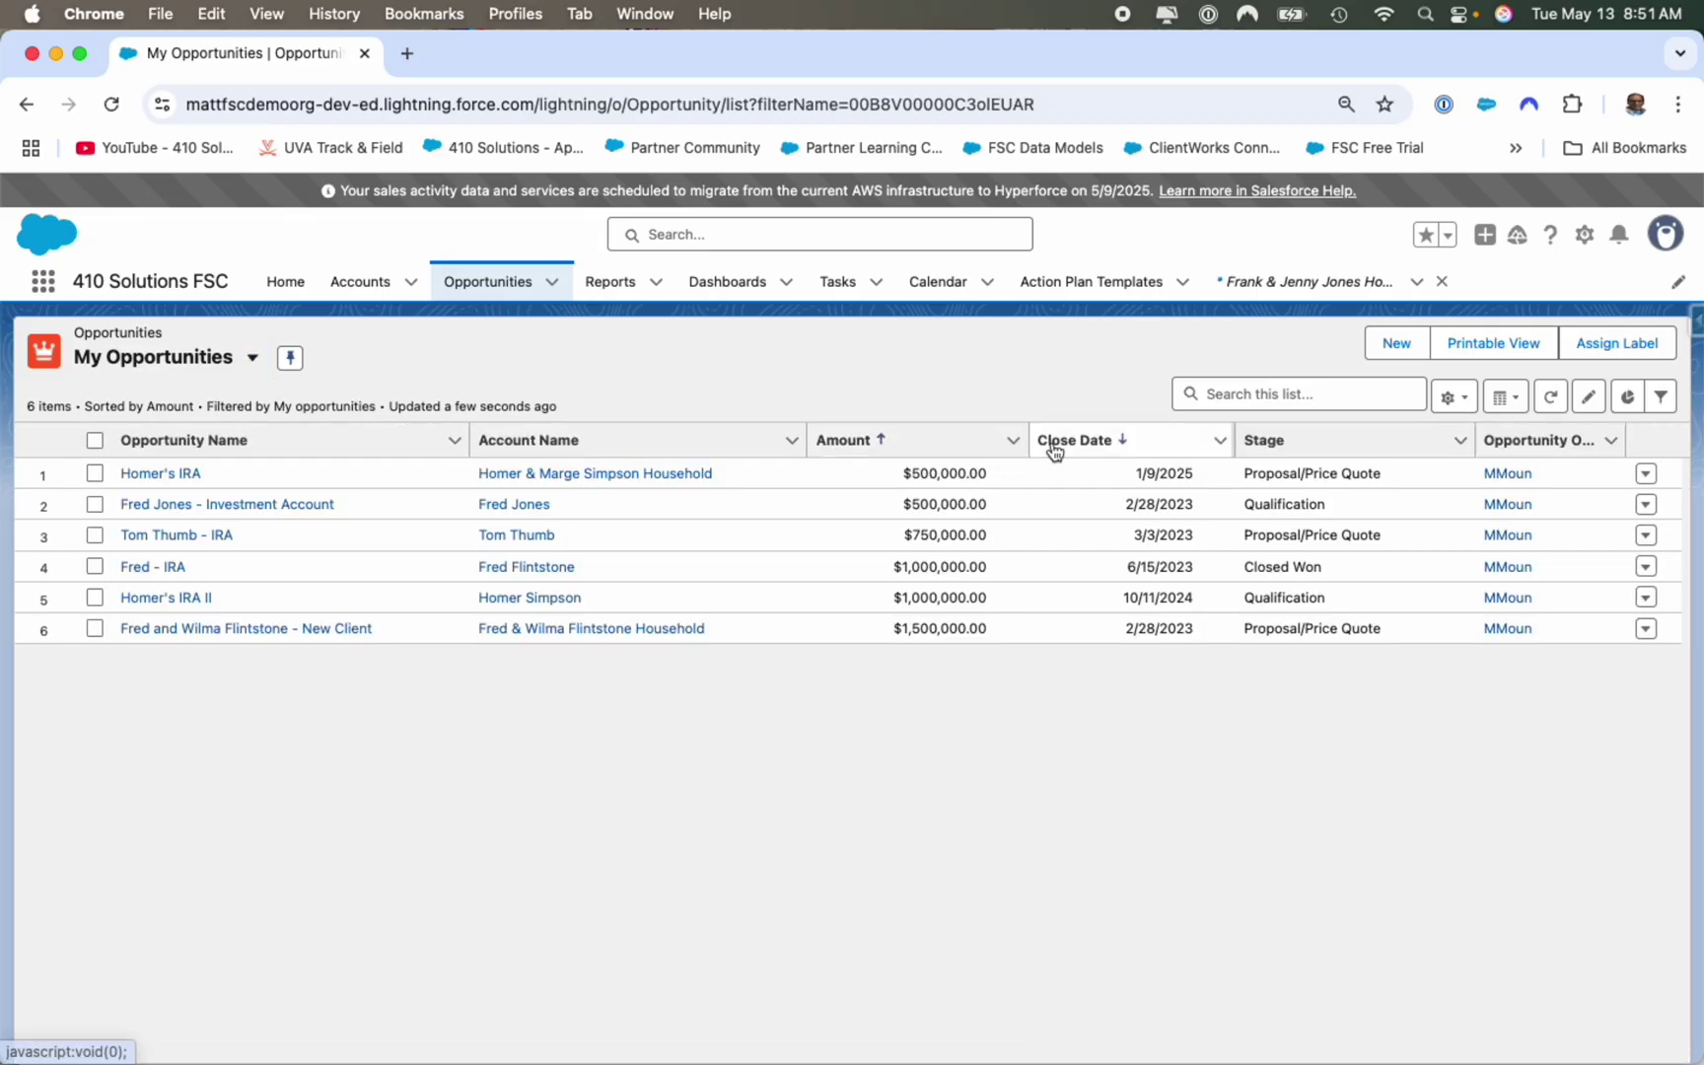
pyautogui.click(1247, 443)
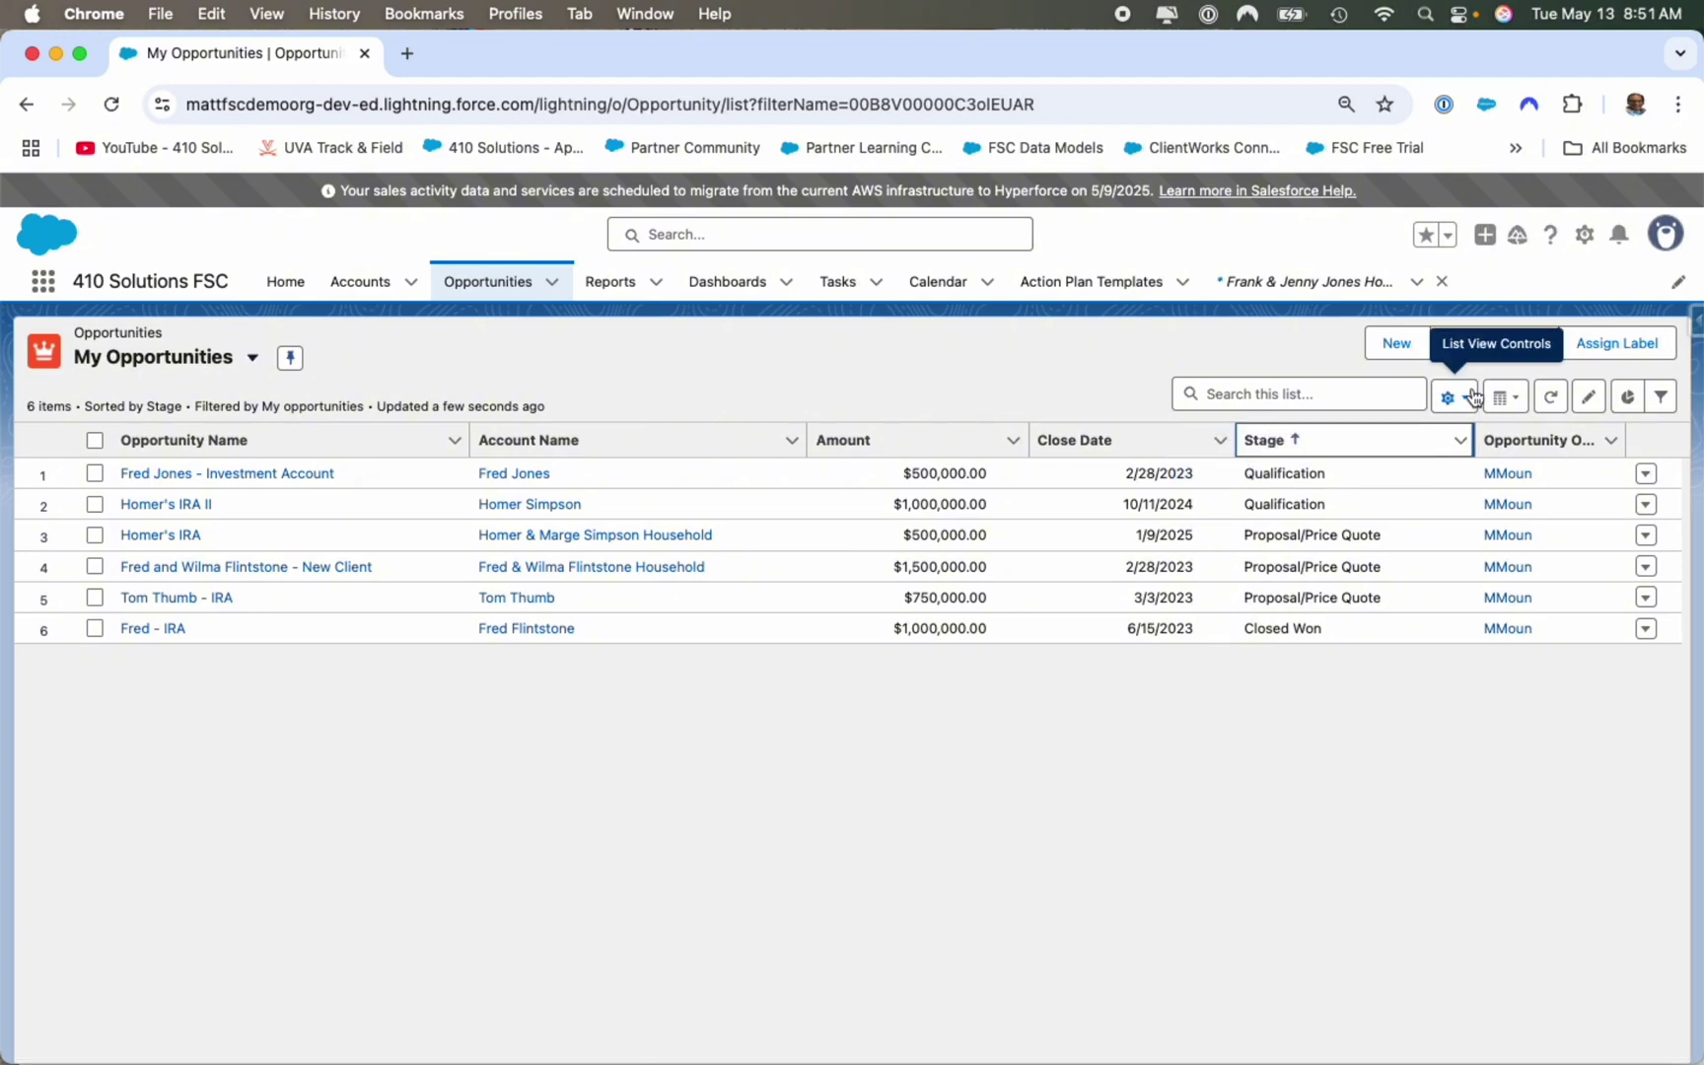
# Step: Display the opportunities as a Kanban board, and move the Investment Account opportunity from Qualification to Proposal/Price Quote and back
pyautogui.click(1506, 396)
pyautogui.click(1504, 503)
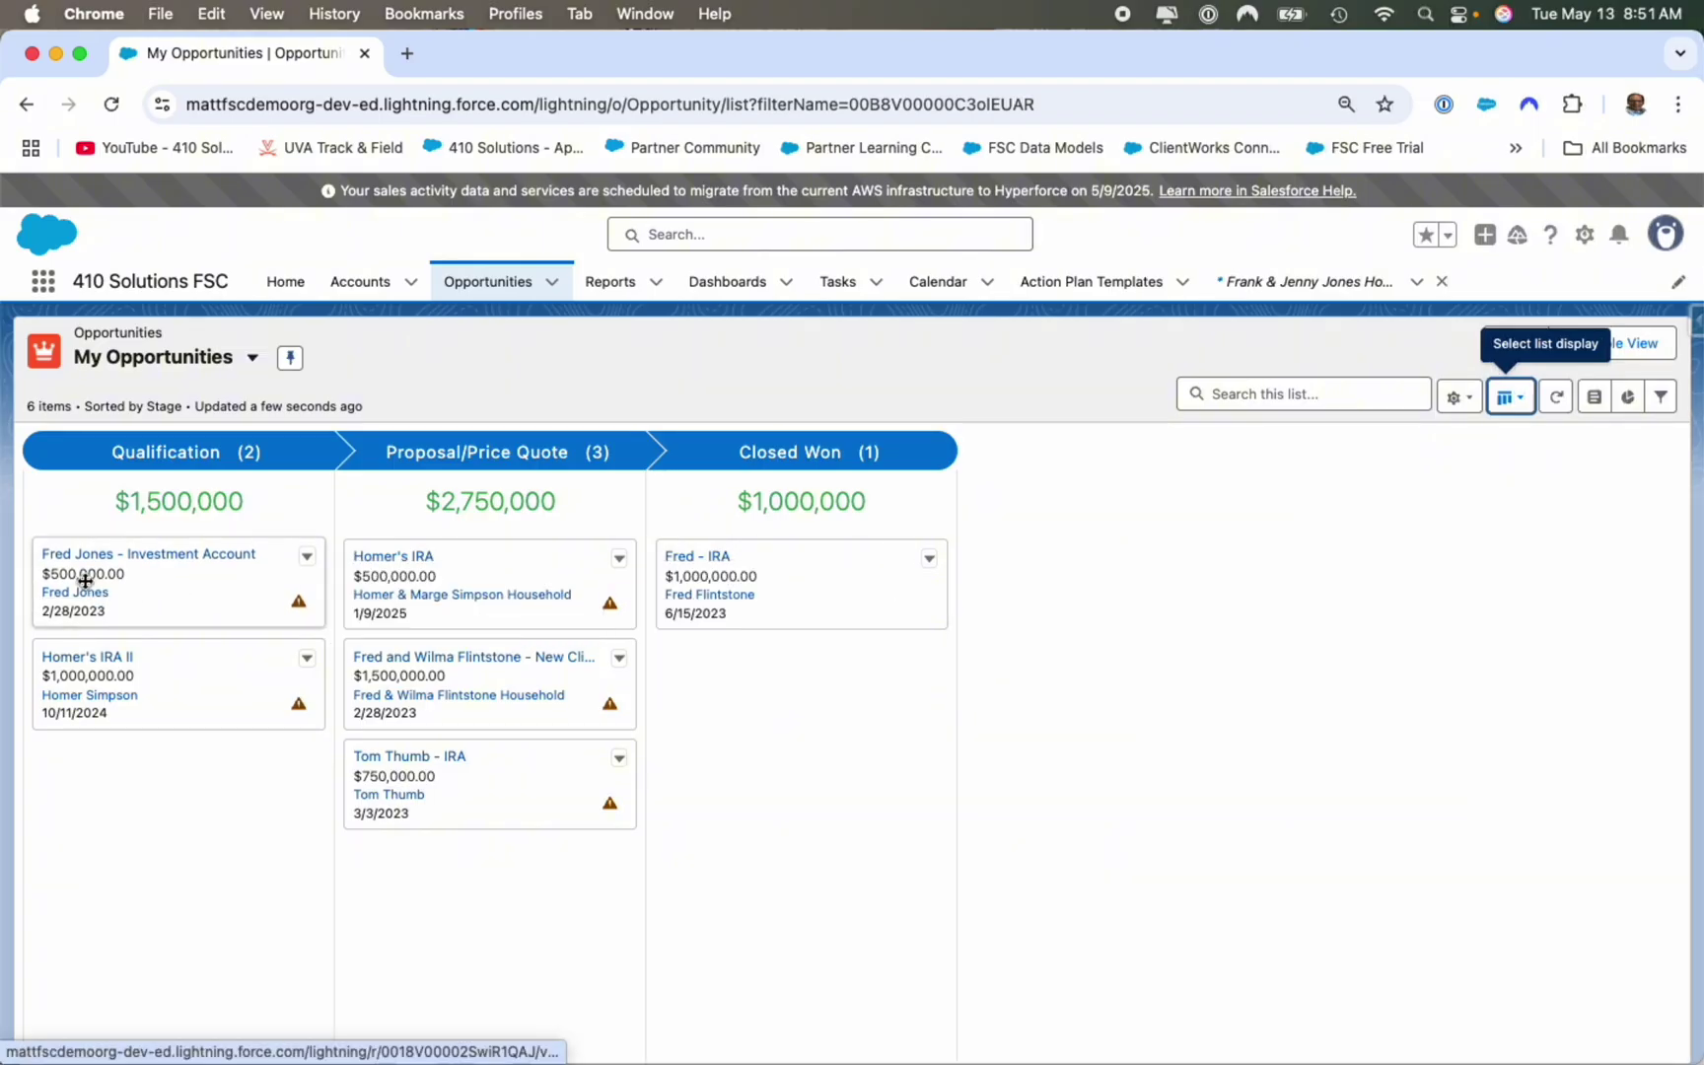
pyautogui.moveTo(151, 578); pyautogui.dragTo(410, 651)
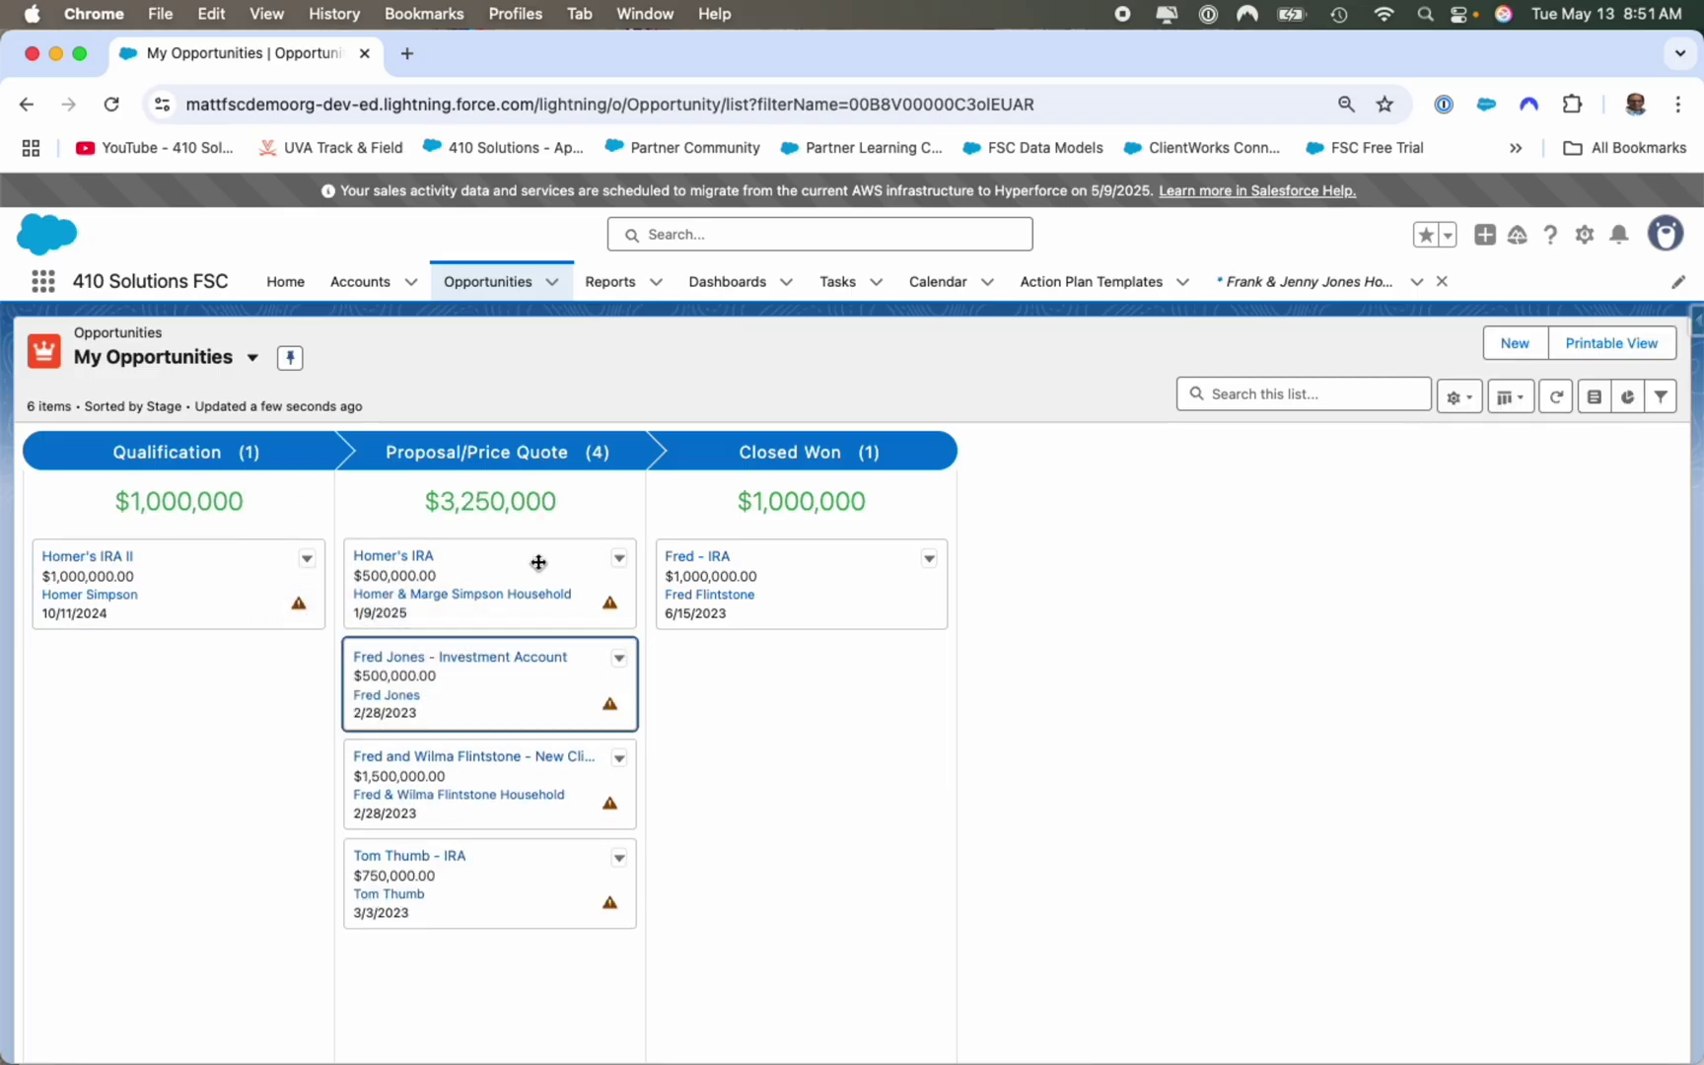
pyautogui.moveTo(537, 700); pyautogui.dragTo(236, 671)
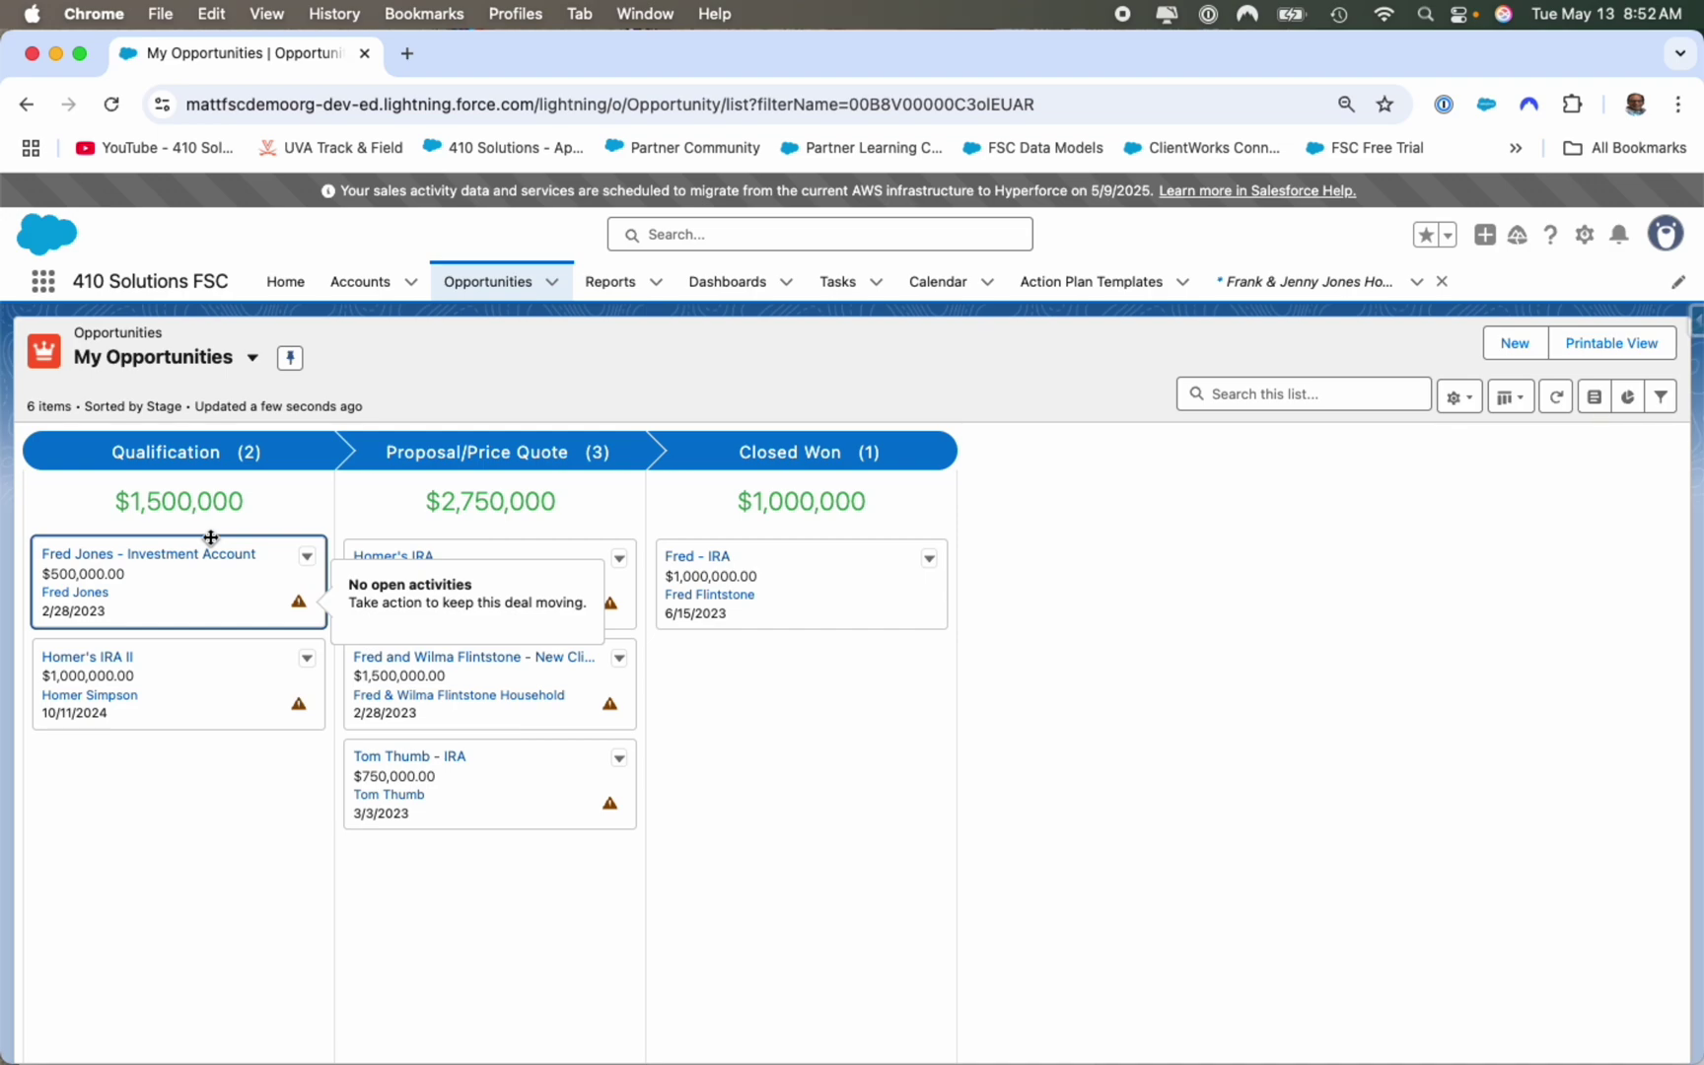
# Step: Reopen the household with the Client Onboarding plan from the recently viewed accounts
pyautogui.click(344, 284)
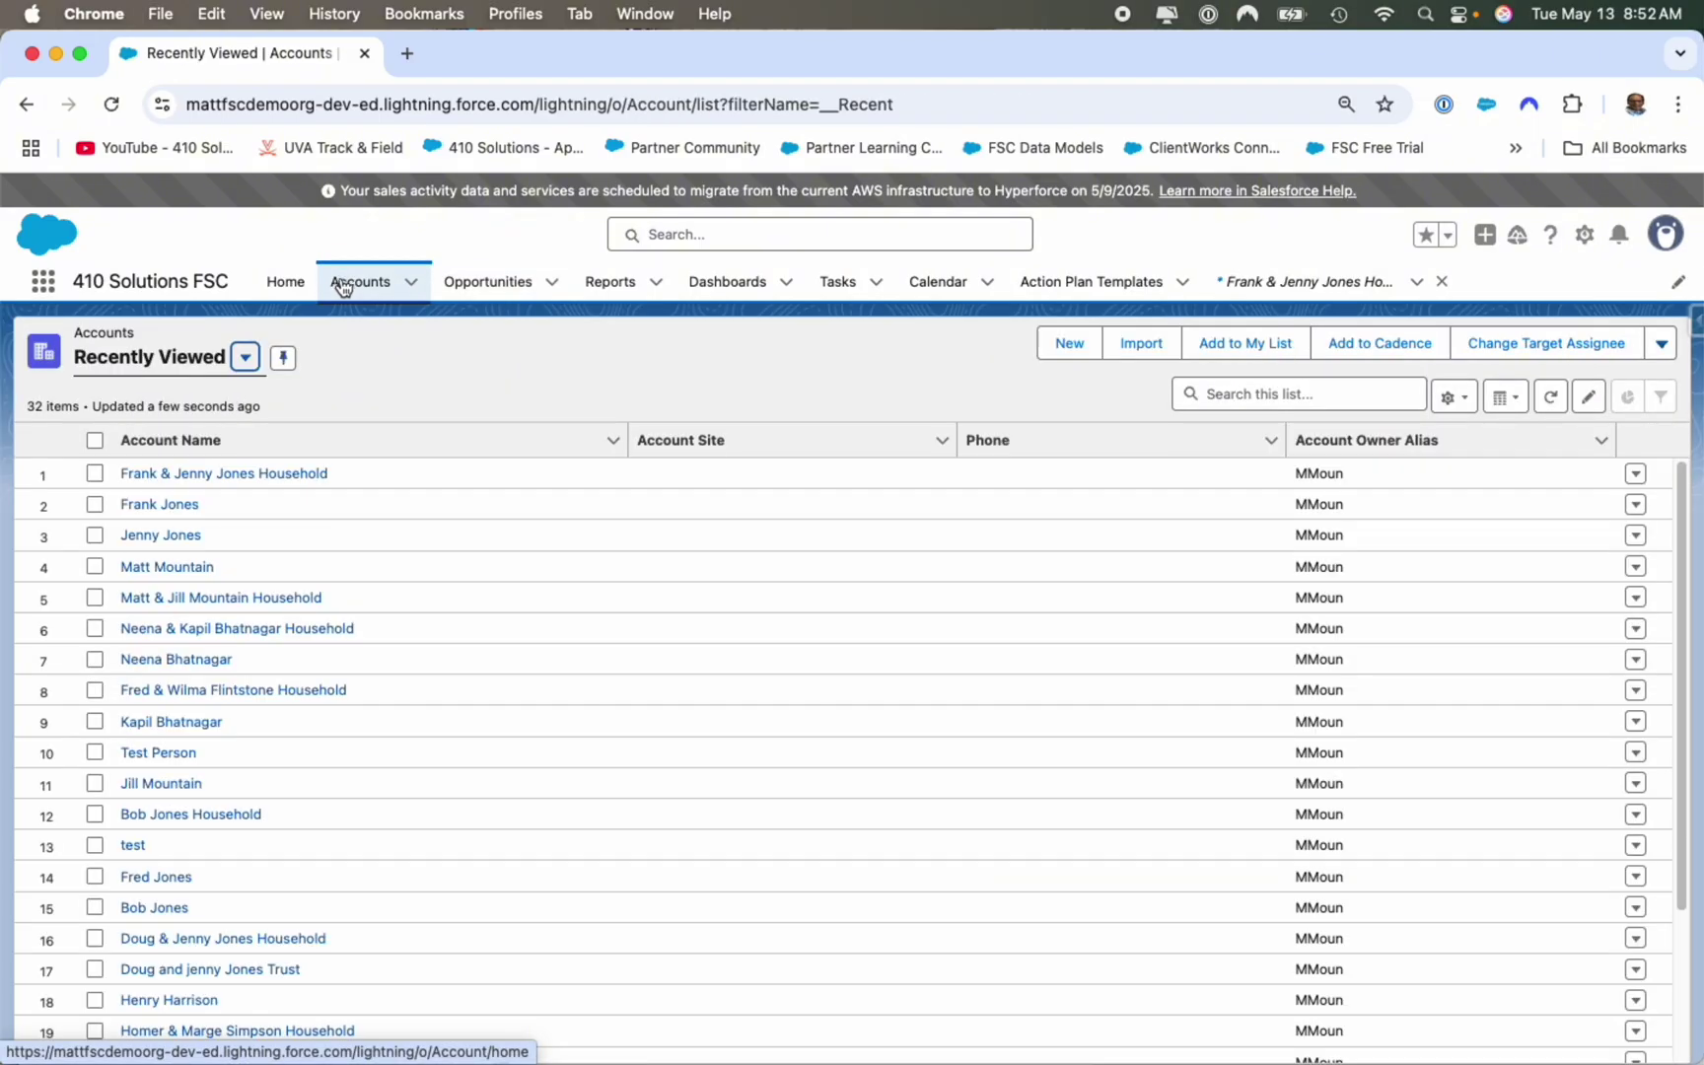
pyautogui.click(296, 475)
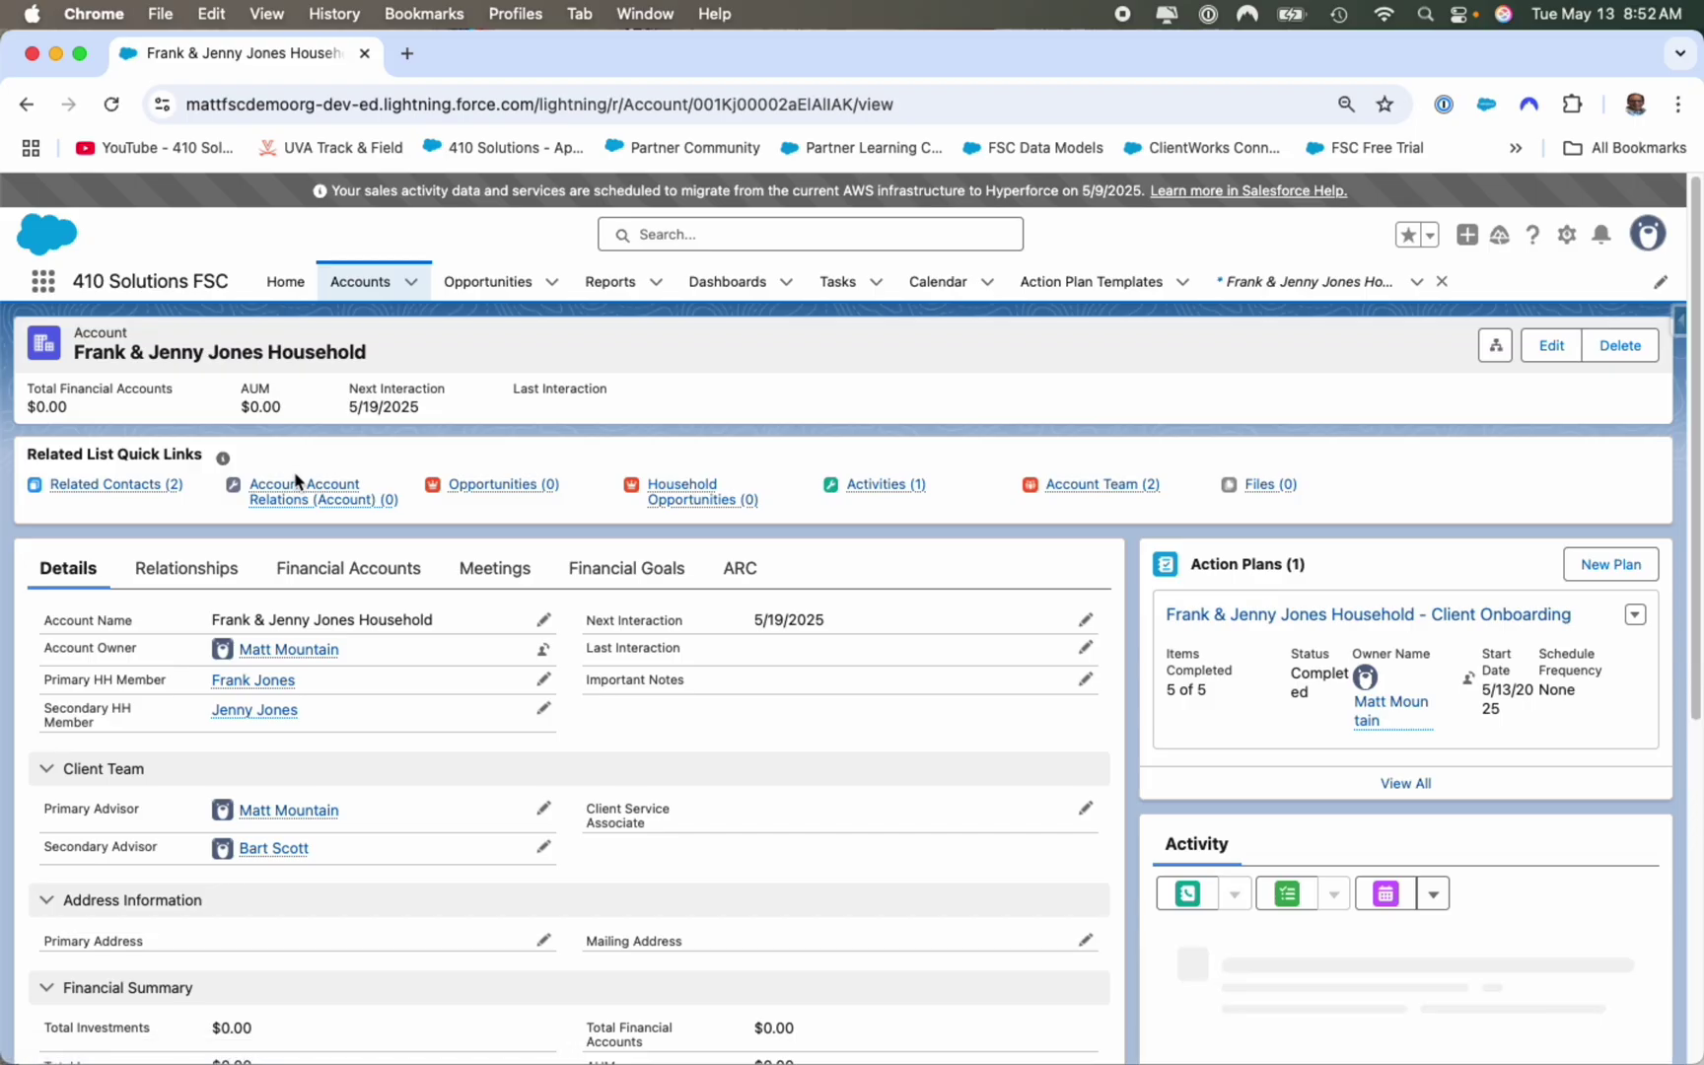